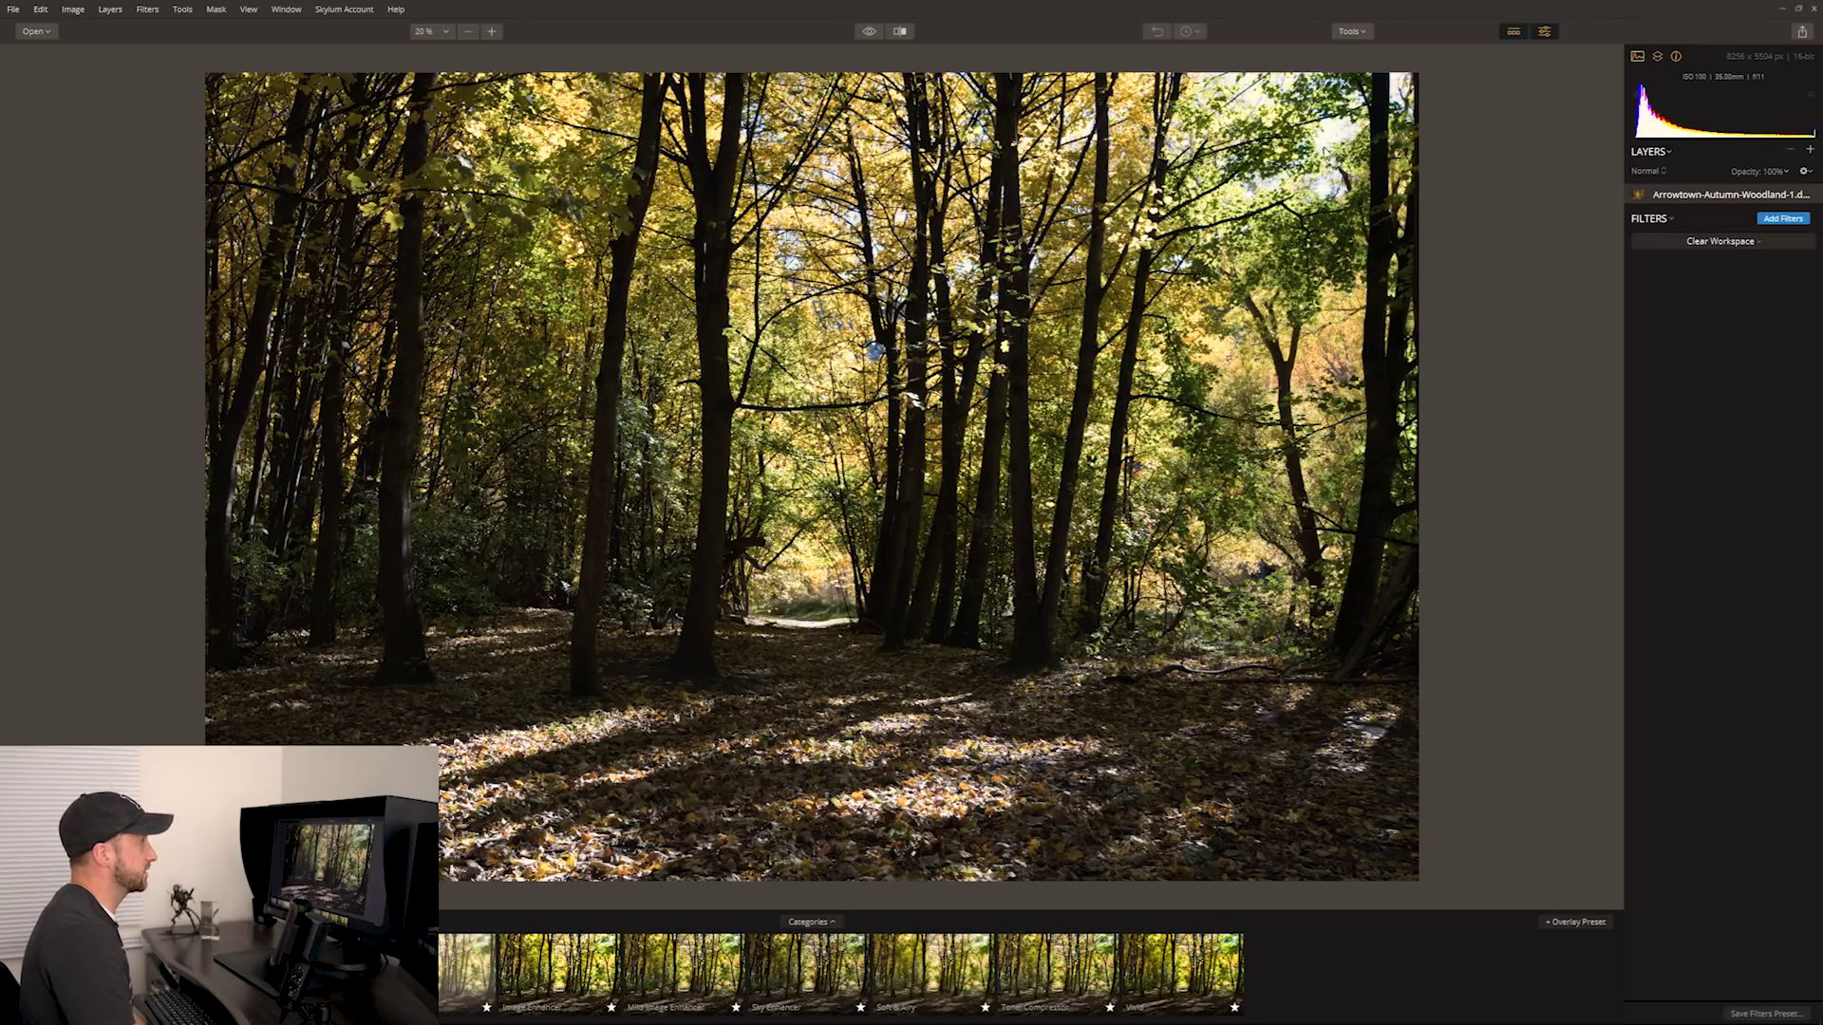
Load the Professional filter set, try brighter exposure, then reset exposure and contrast to zero.
left_click(1717, 243)
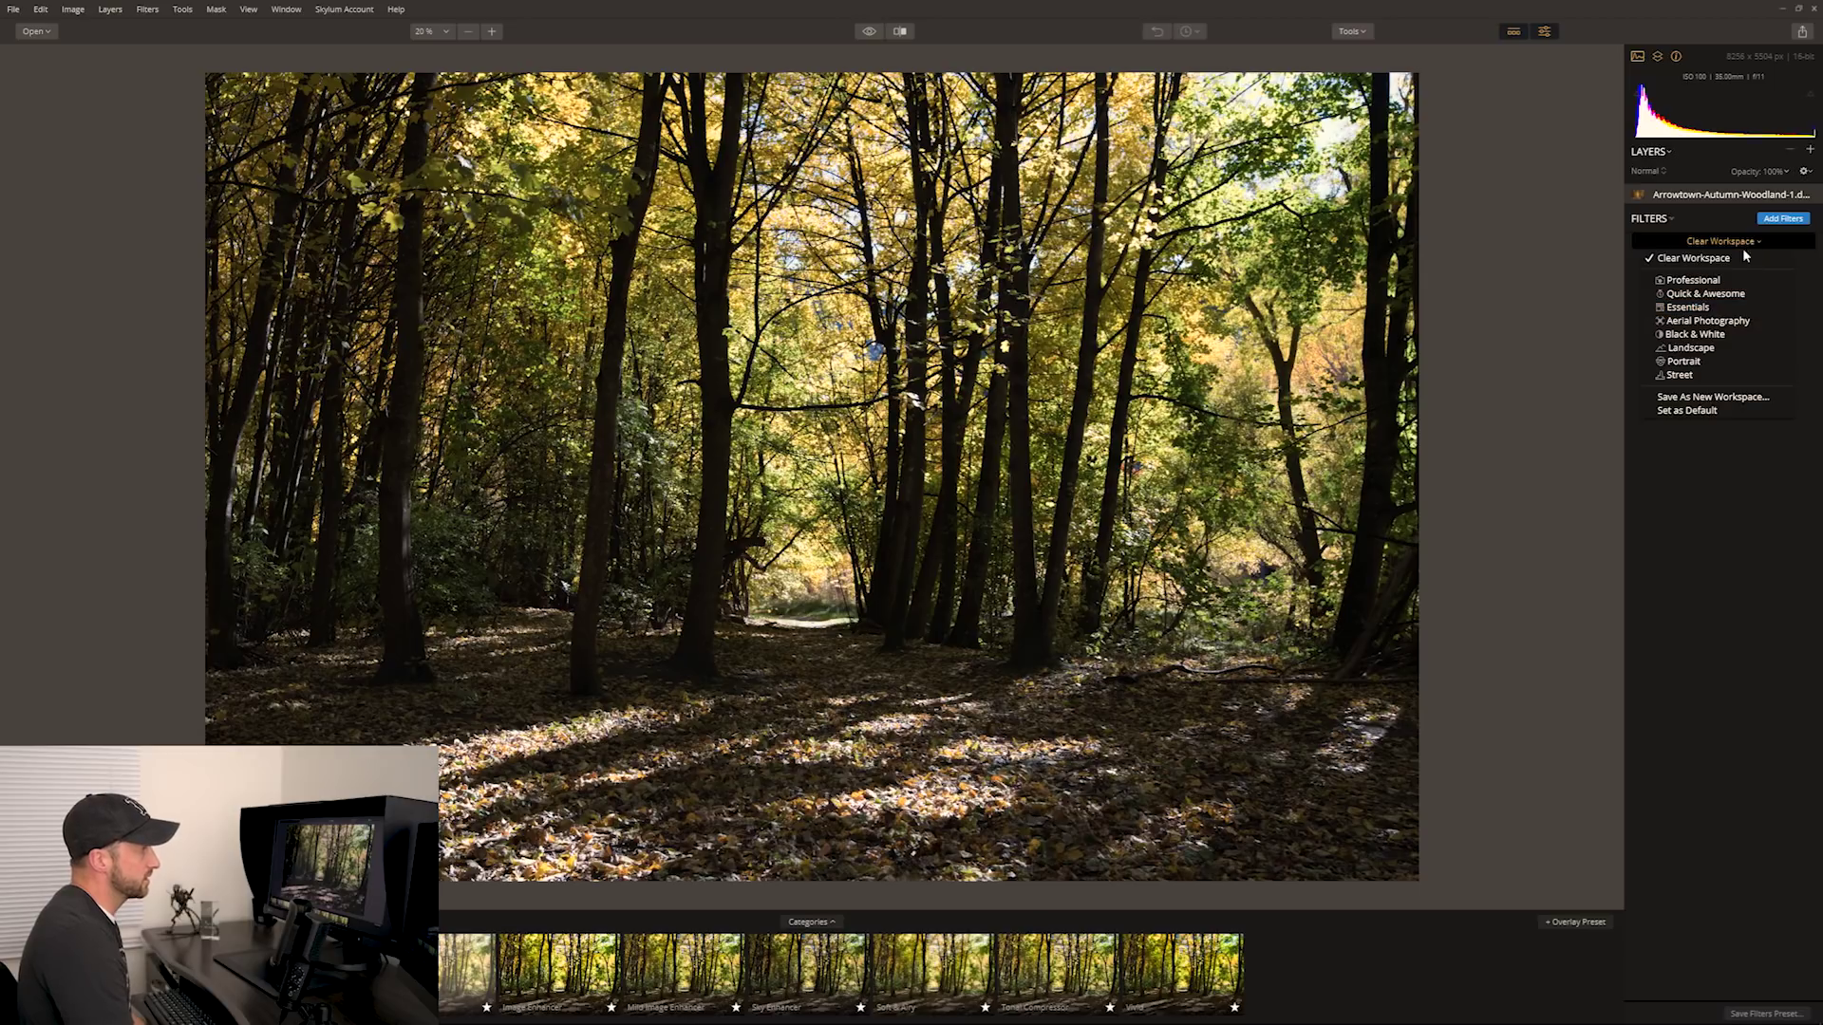
left_click(1723, 281)
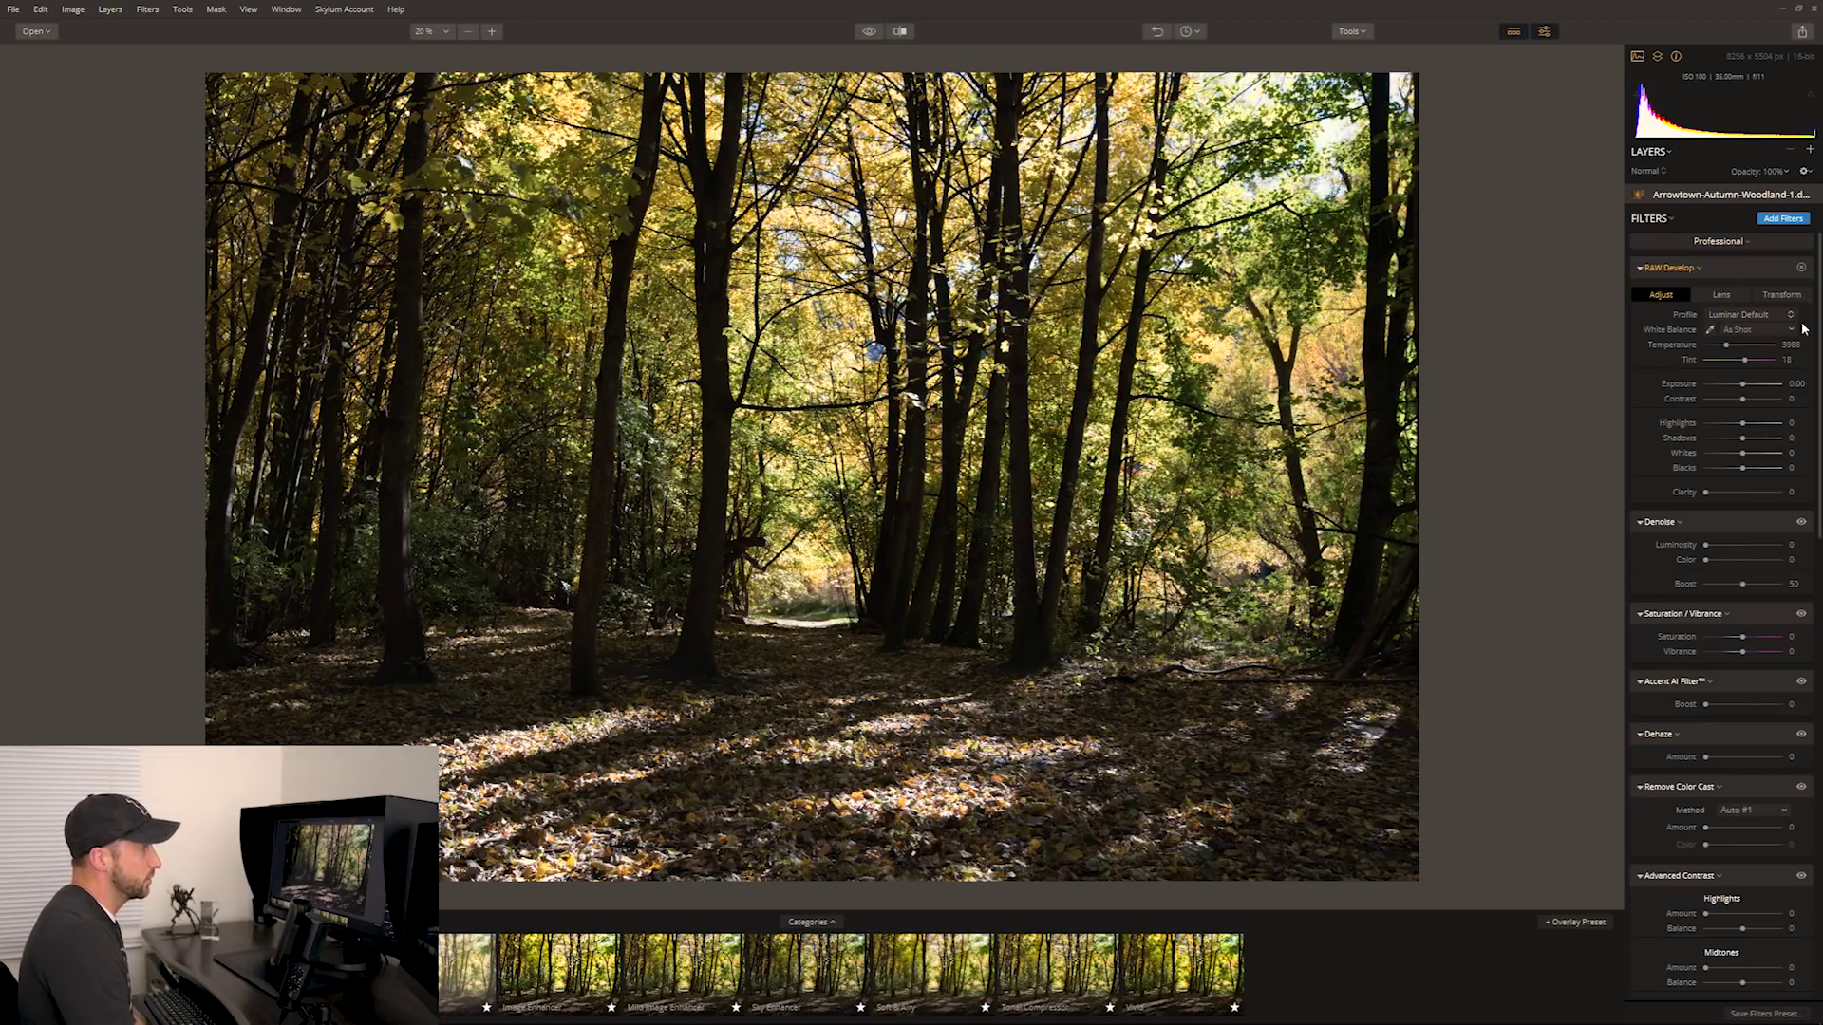
scroll(1819, 293, "down", 15)
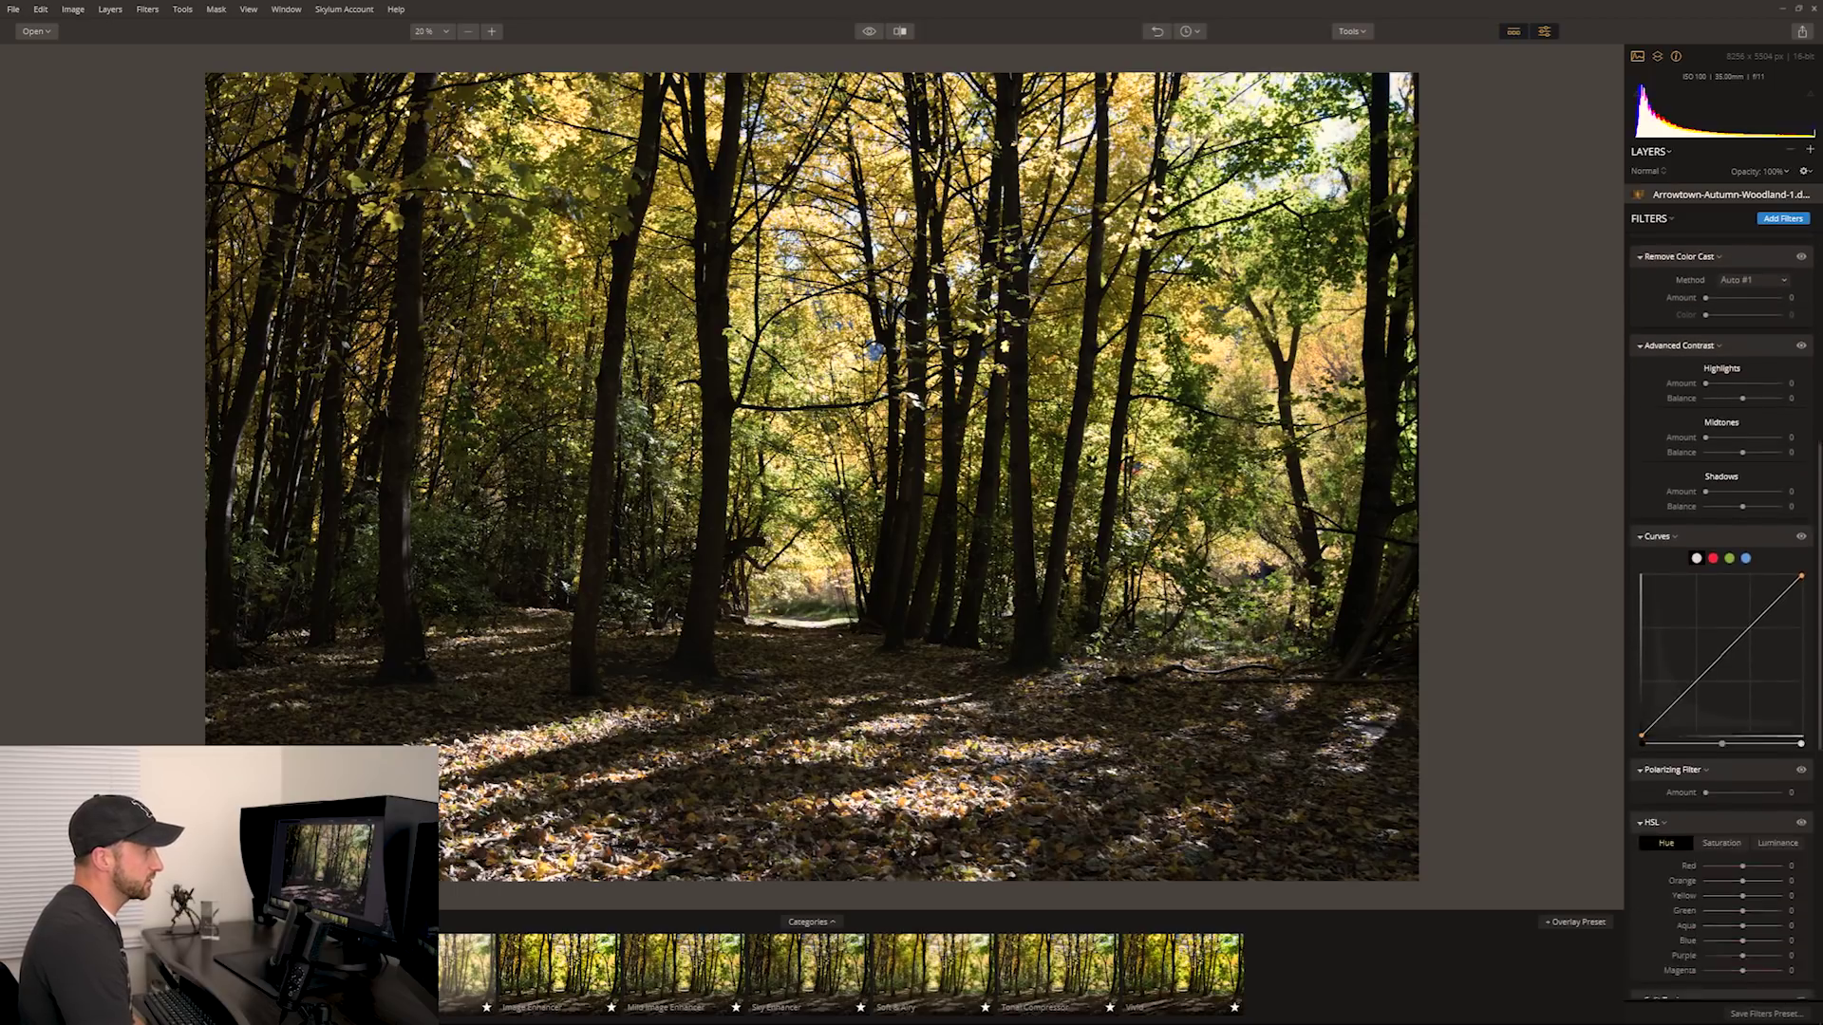
scroll(1721, 617, "down", 5)
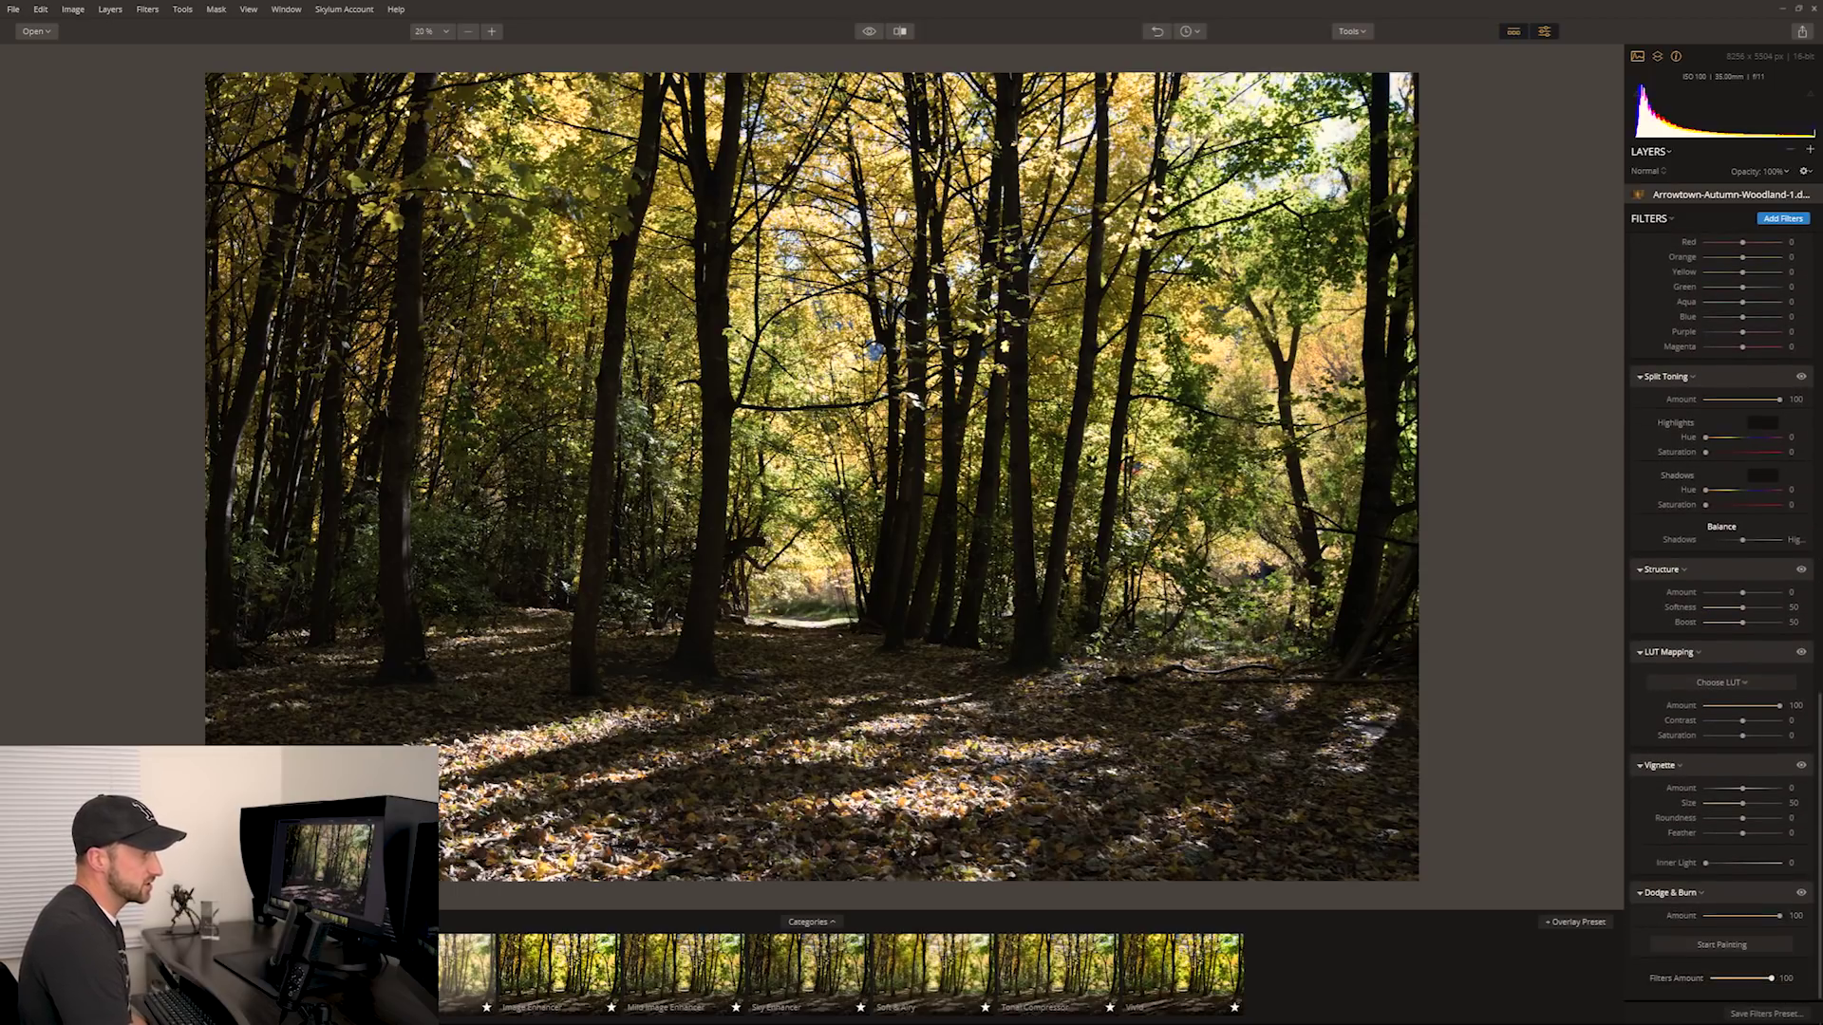
scroll(1785, 281, "up", 20)
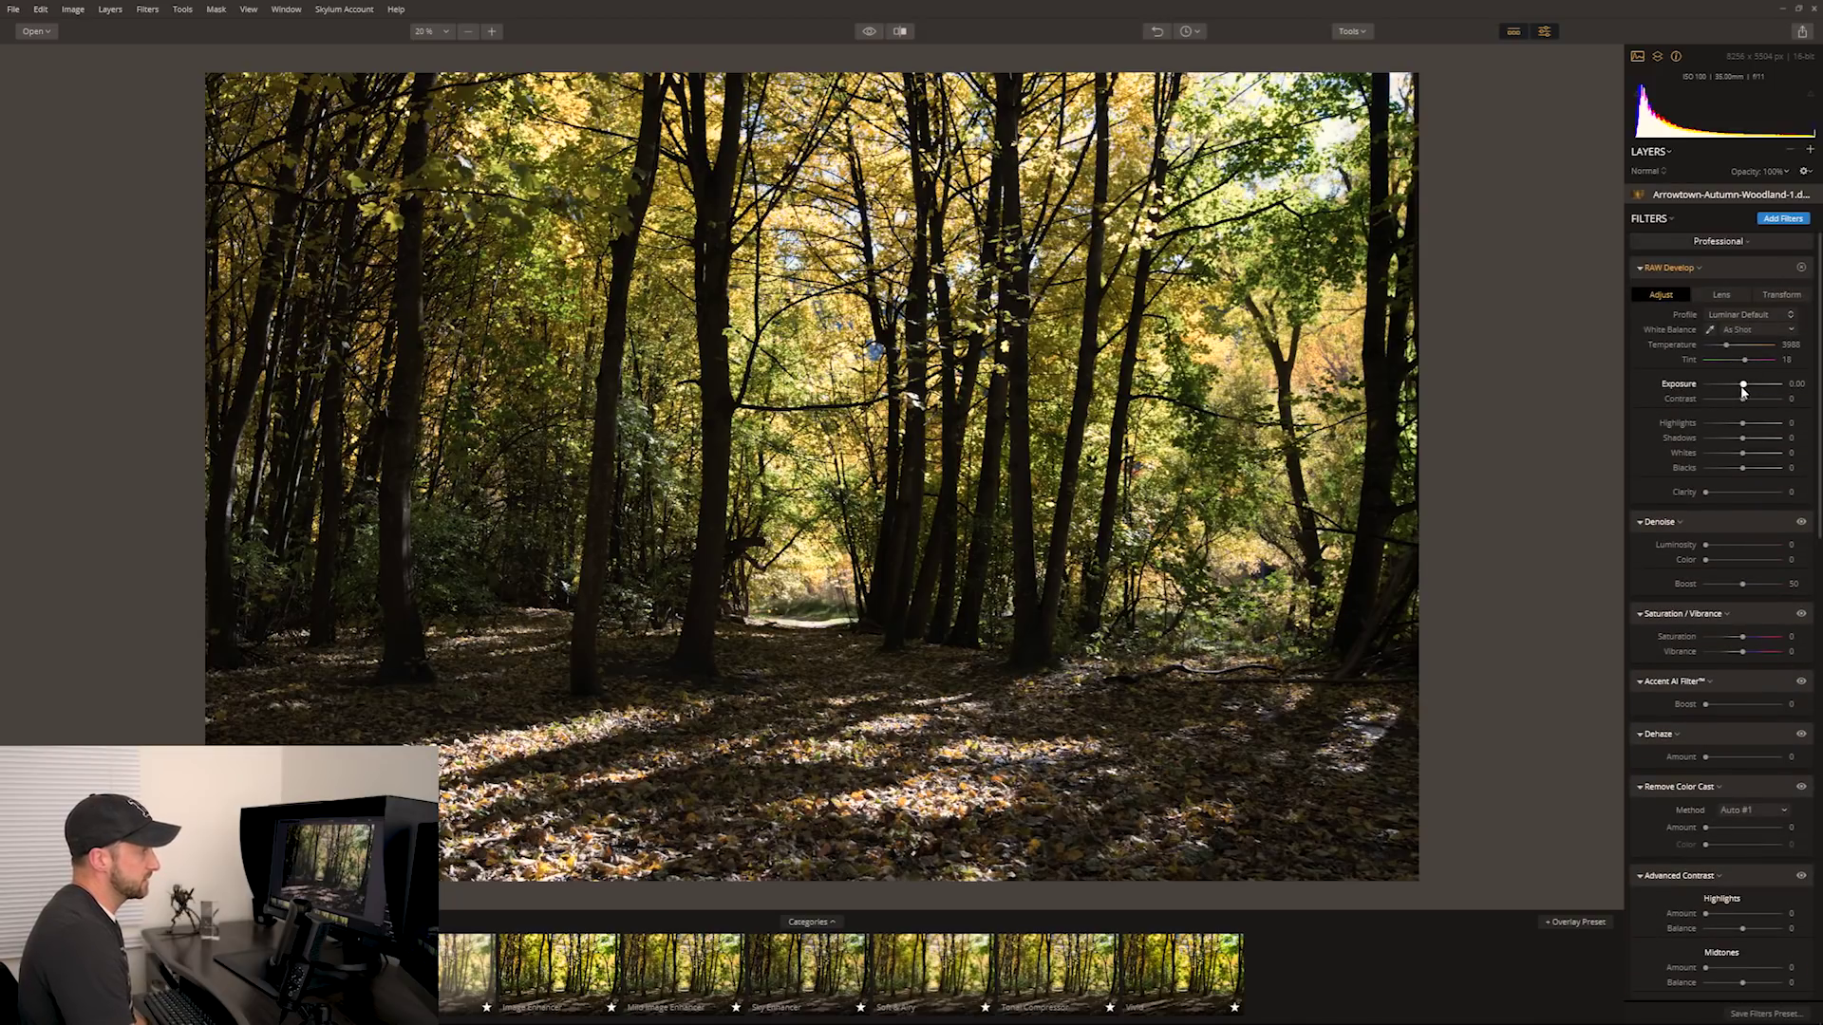
mouse_move(1743, 389)
left_mouse_down()
mouse_move(1771, 399)
mouse_move(1724, 408)
left_mouse_up()
double_click(1731, 389)
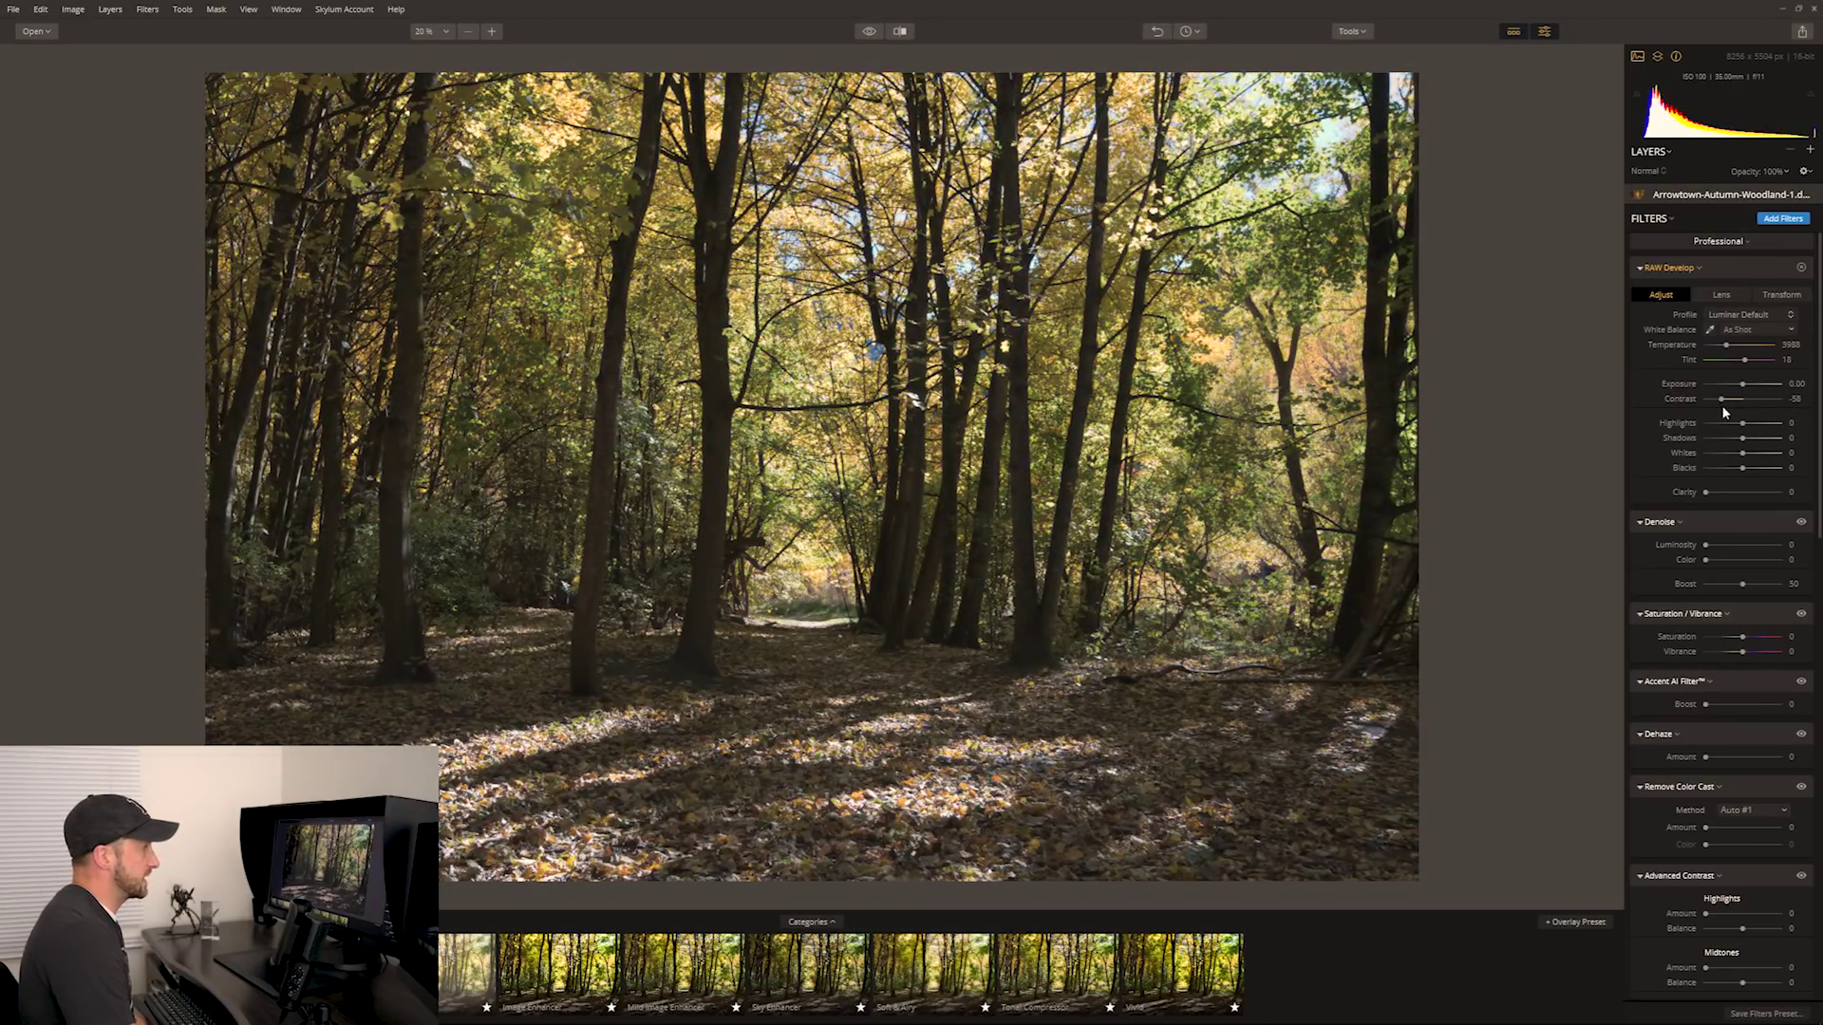
double_click(1721, 399)
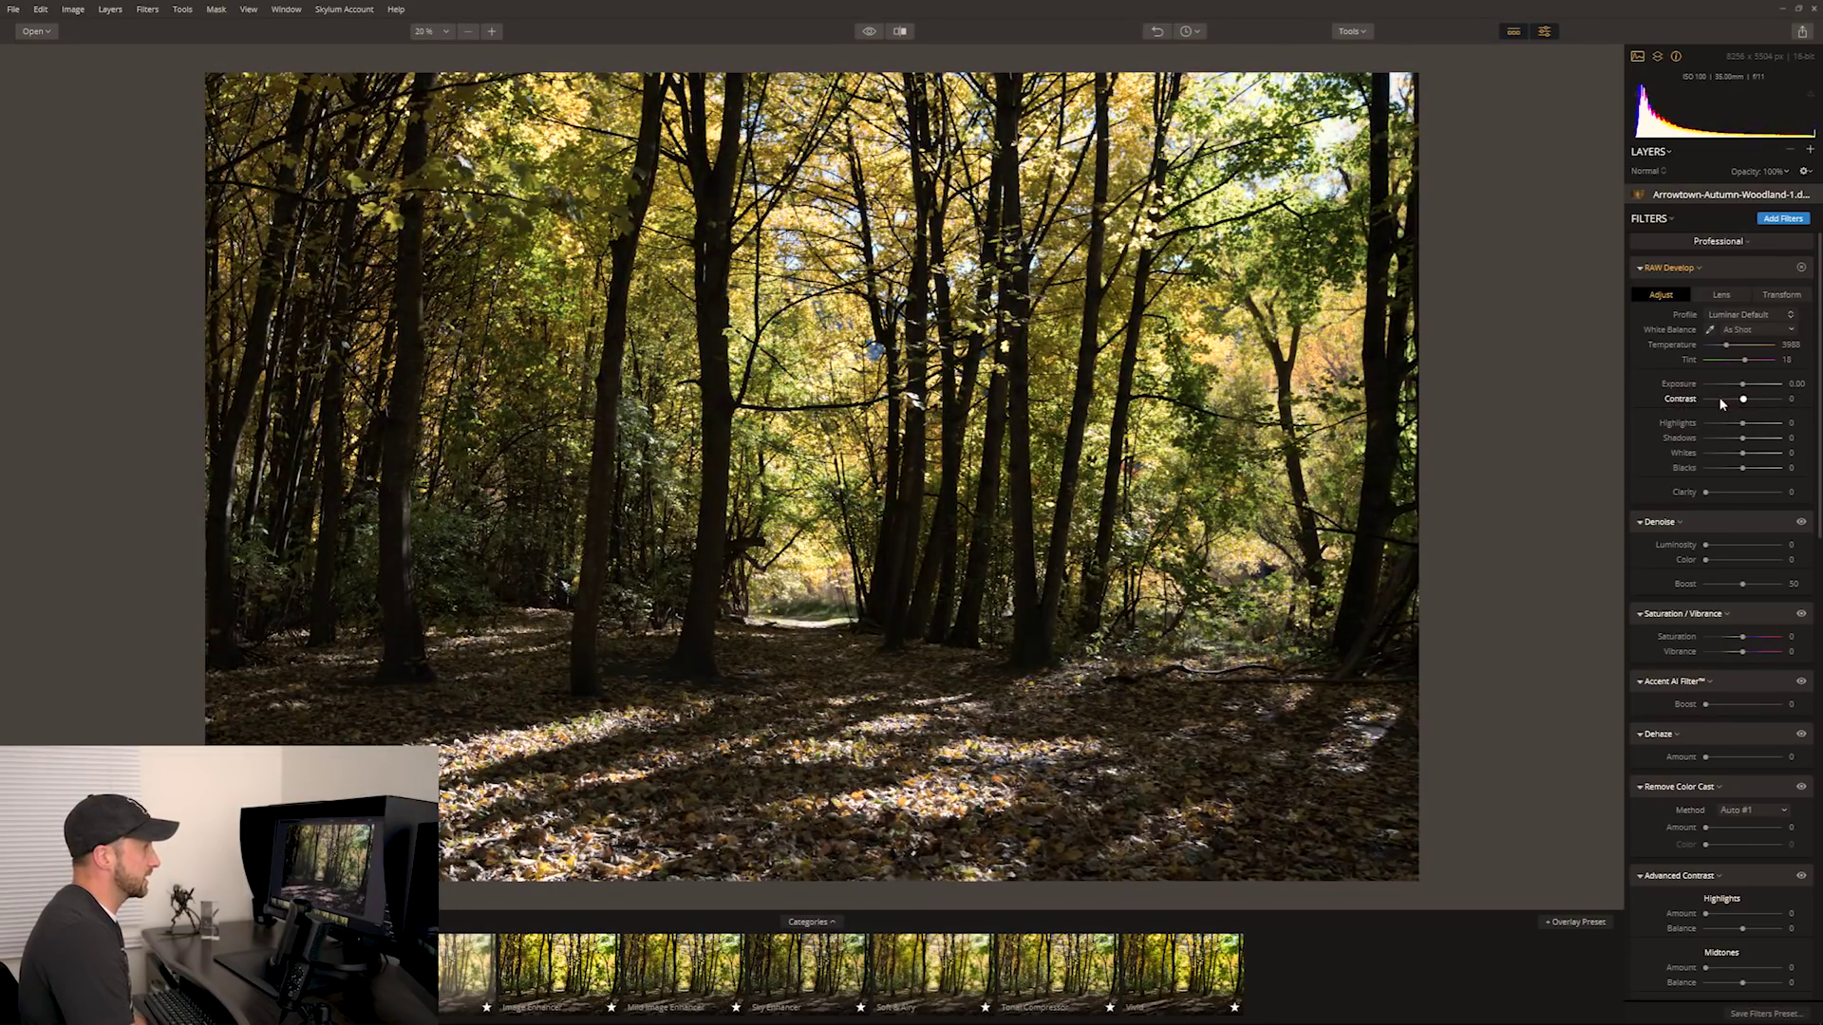
Return to an empty workspace and add a single Accent AI Filter with Boost 59.
left_click(1752, 248)
left_click(1747, 256)
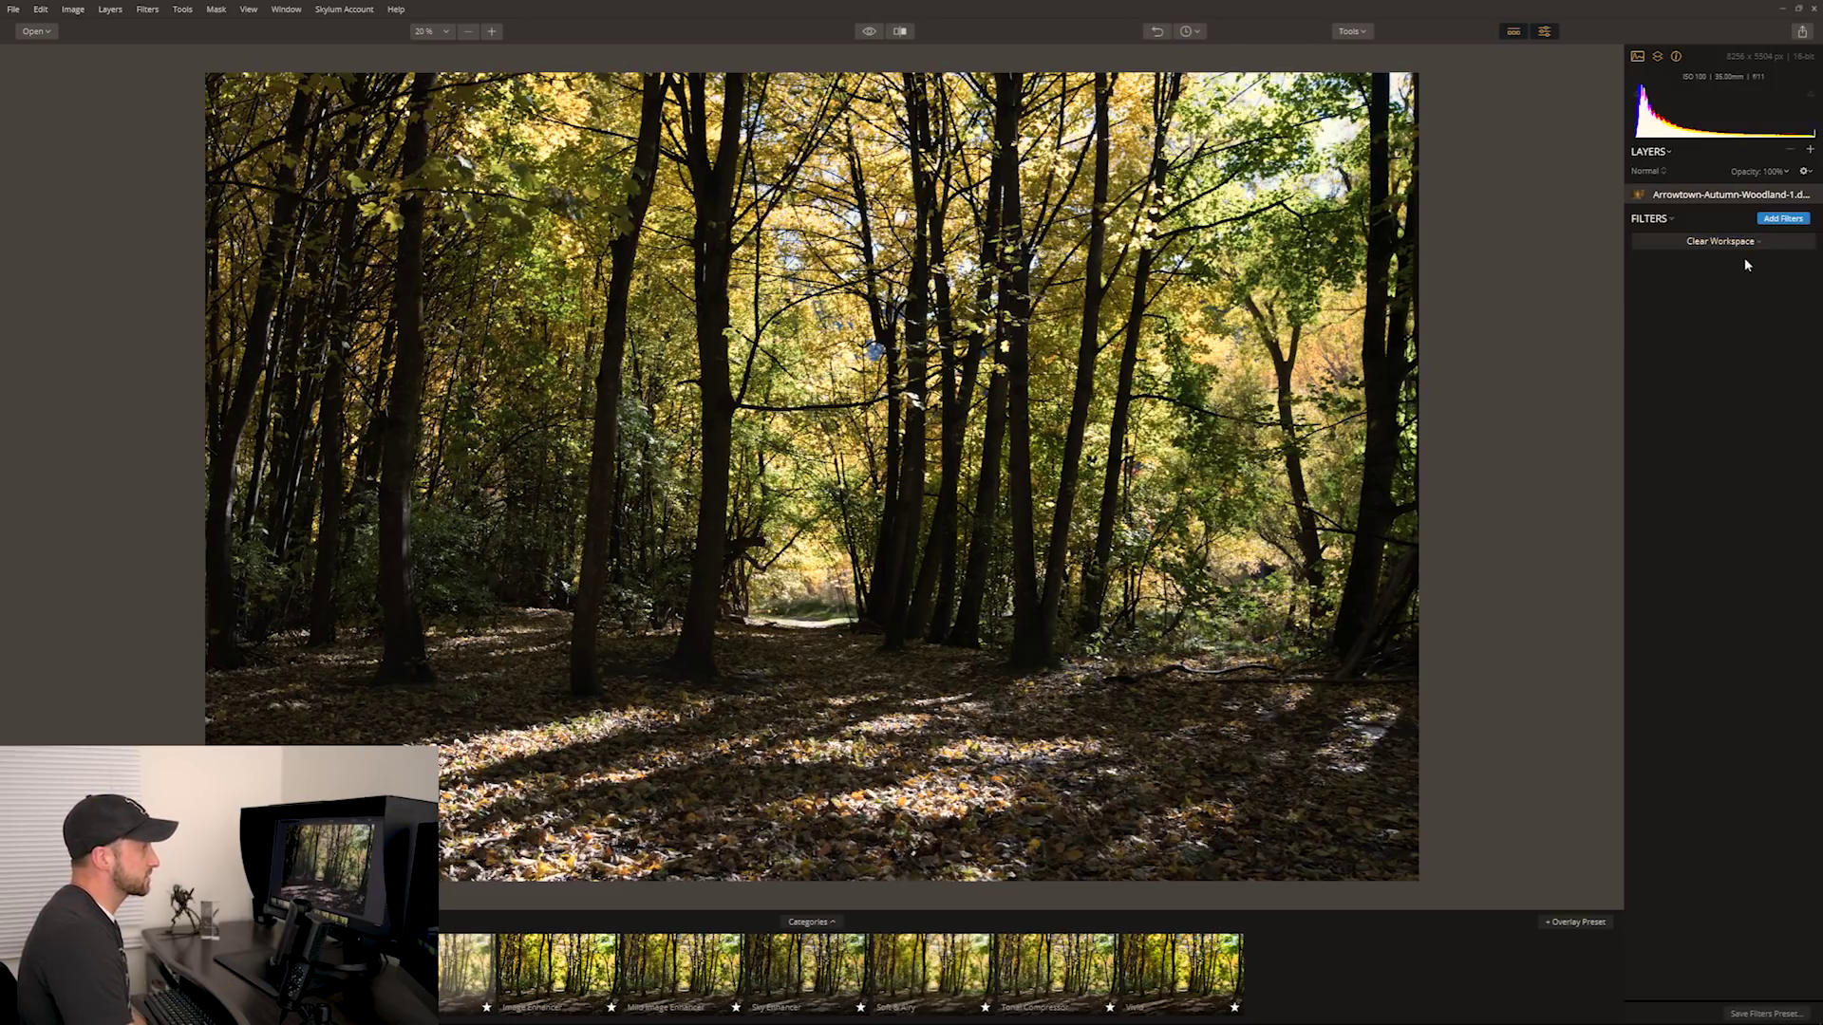
left_click(1783, 218)
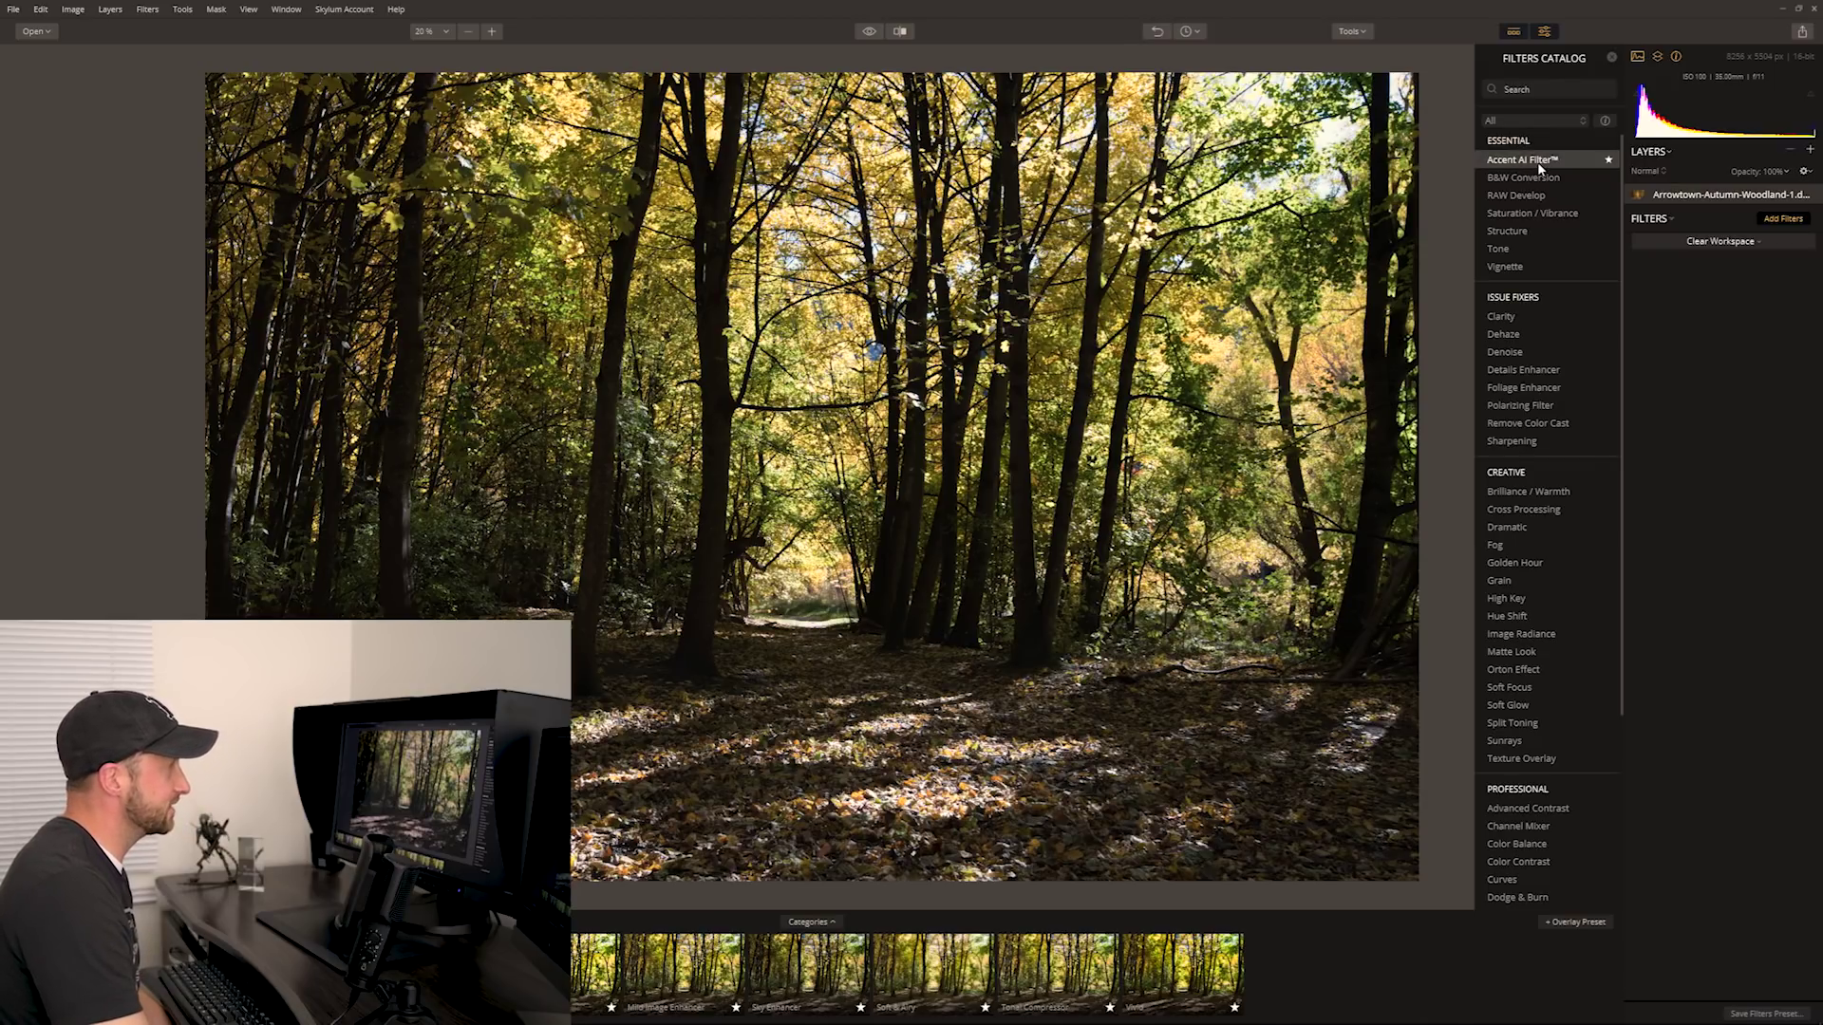
double_click(1537, 163)
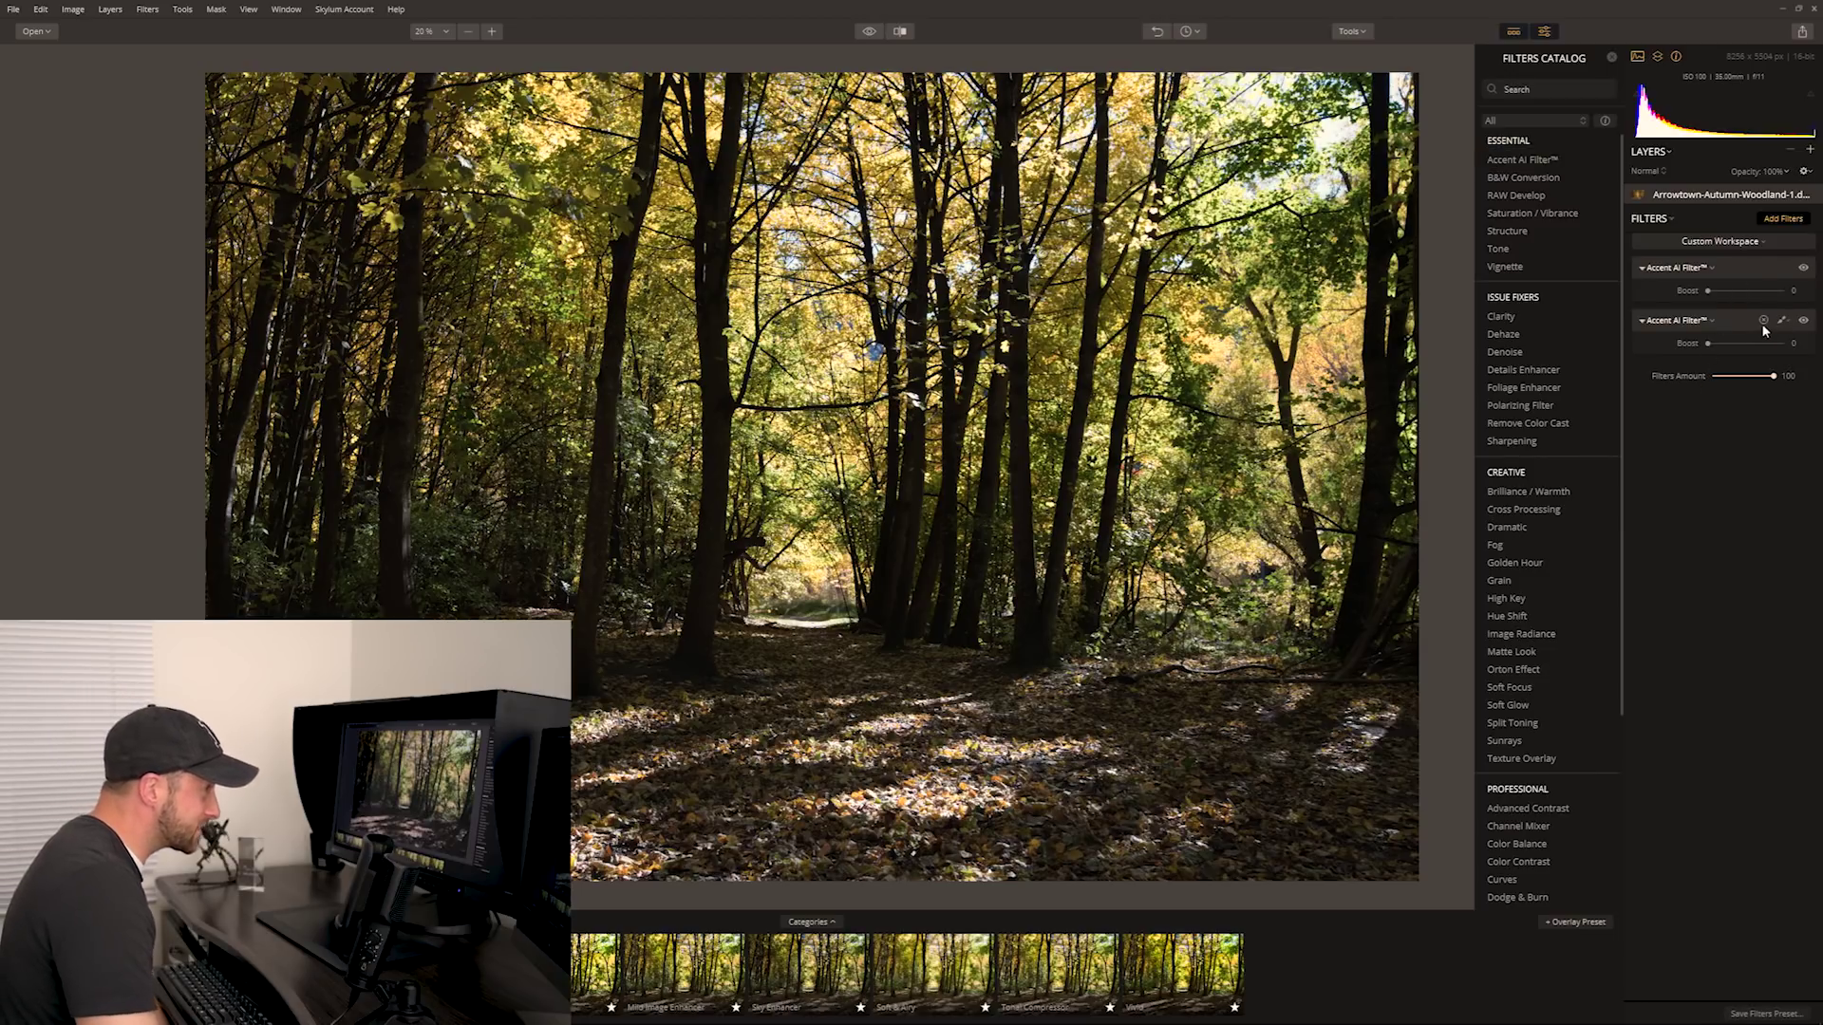
left_click(1763, 322)
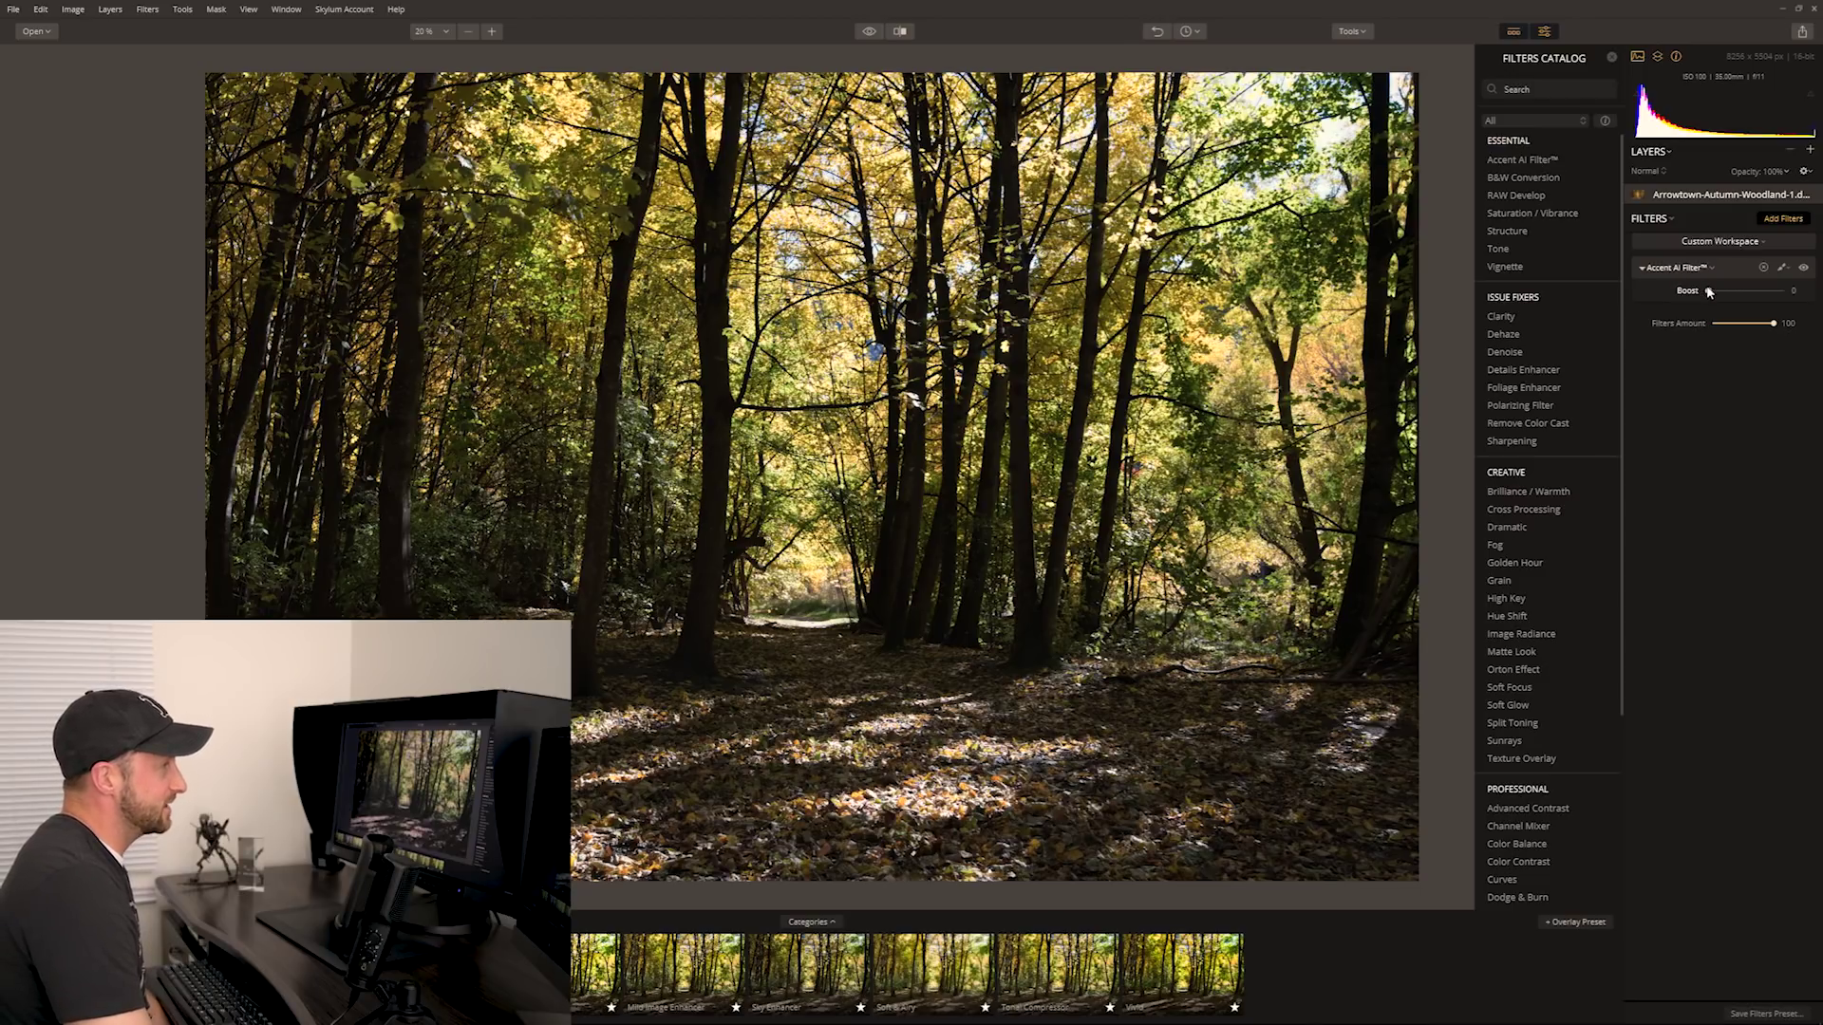
left_click_drag(1710, 294, 1781, 295)
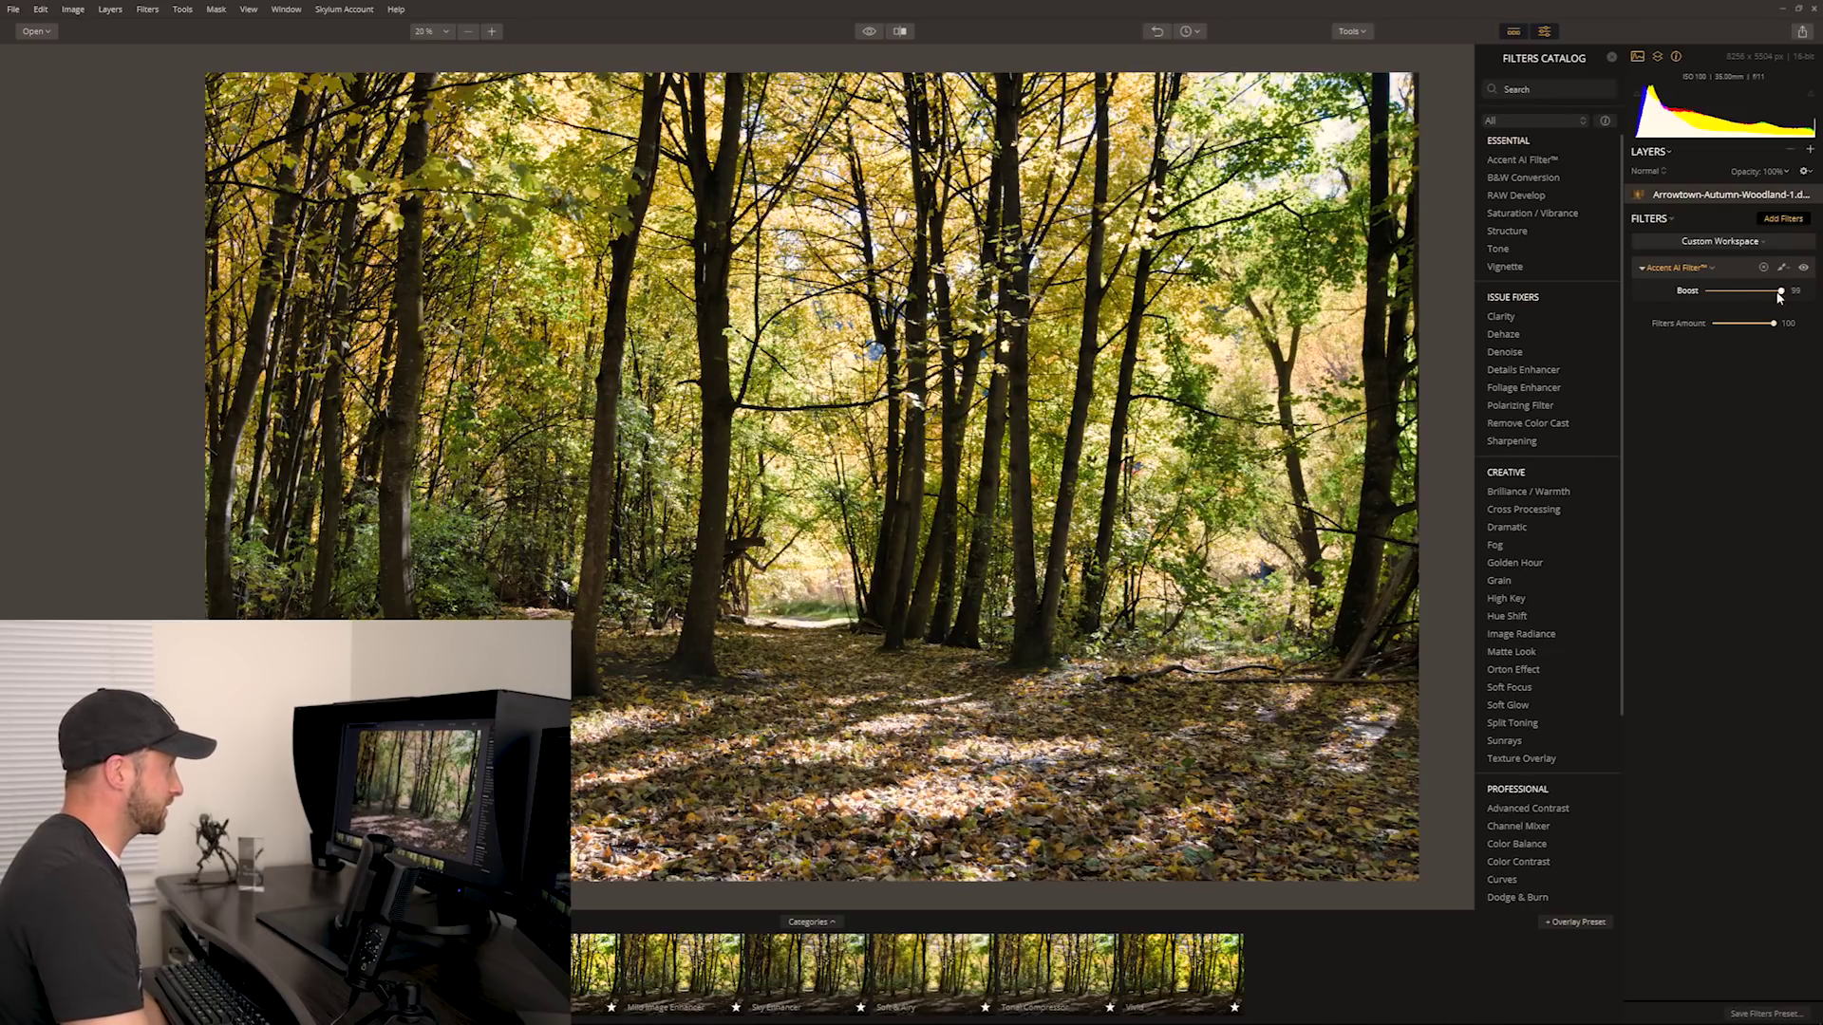
mouse_move(1781, 293)
left_mouse_down()
mouse_move(1656, 310)
mouse_move(1813, 298)
left_mouse_up()
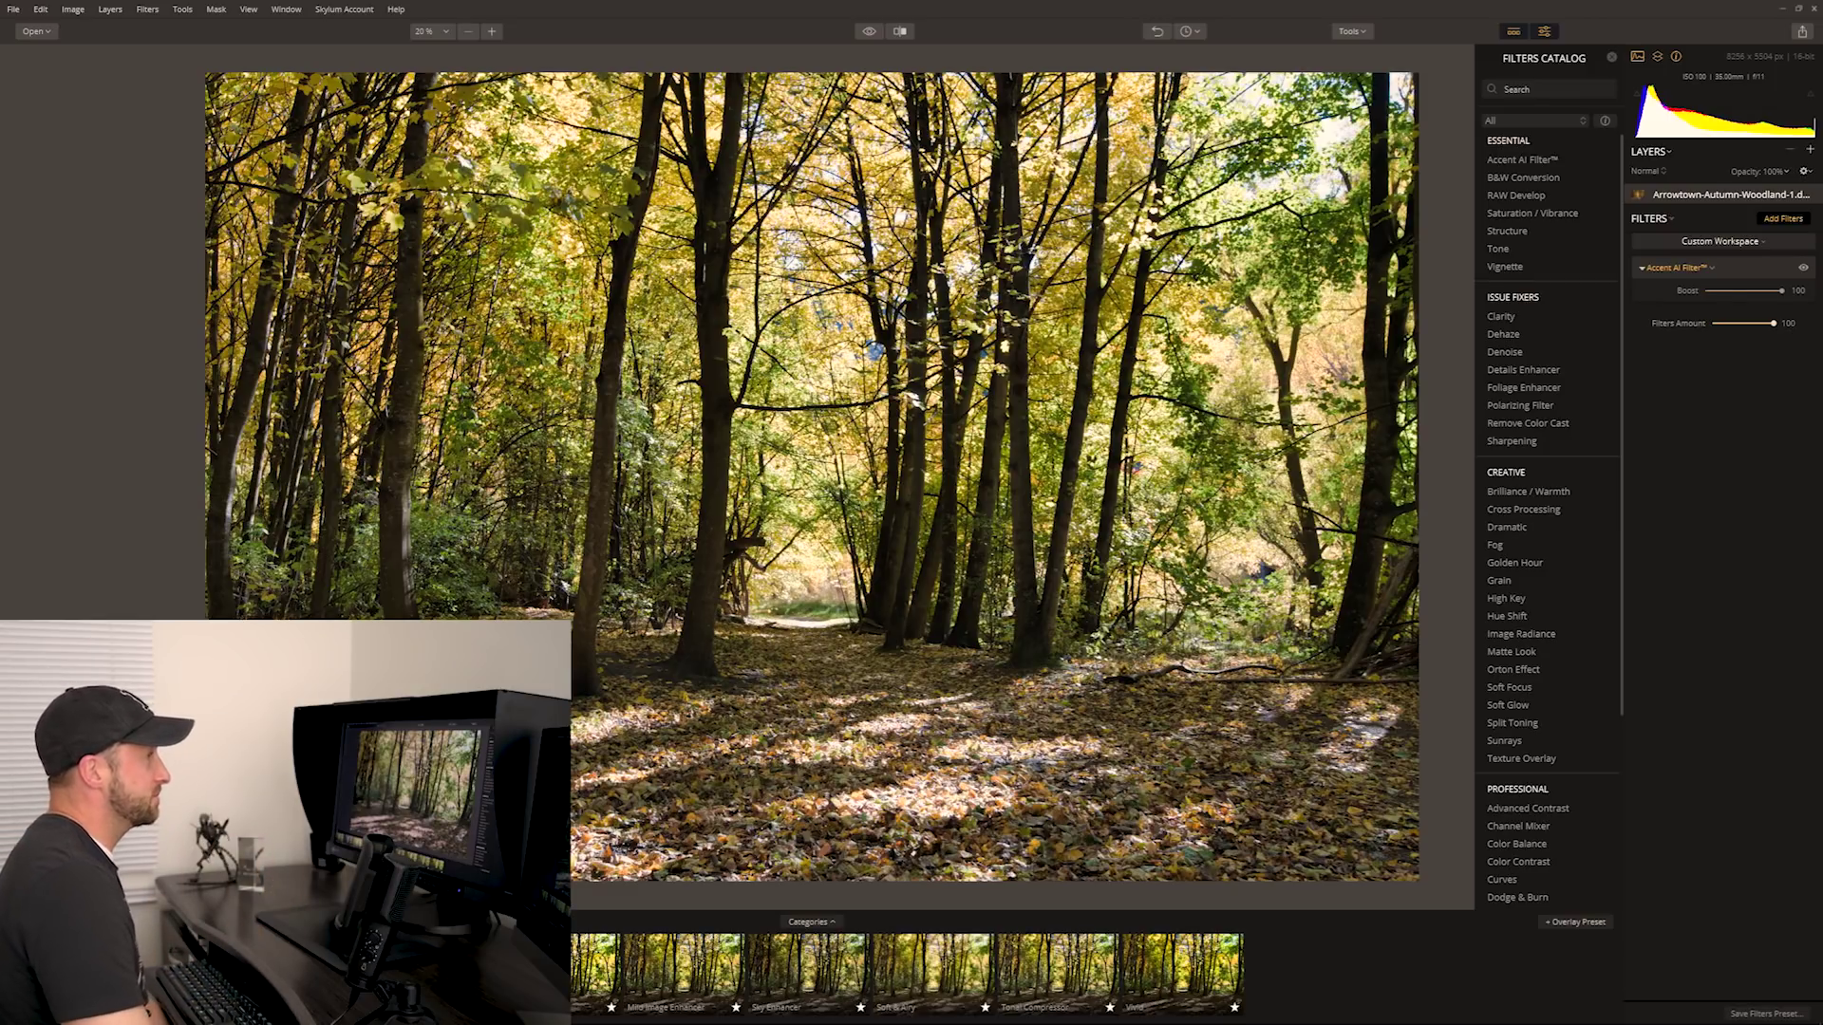
left_click(1751, 290)
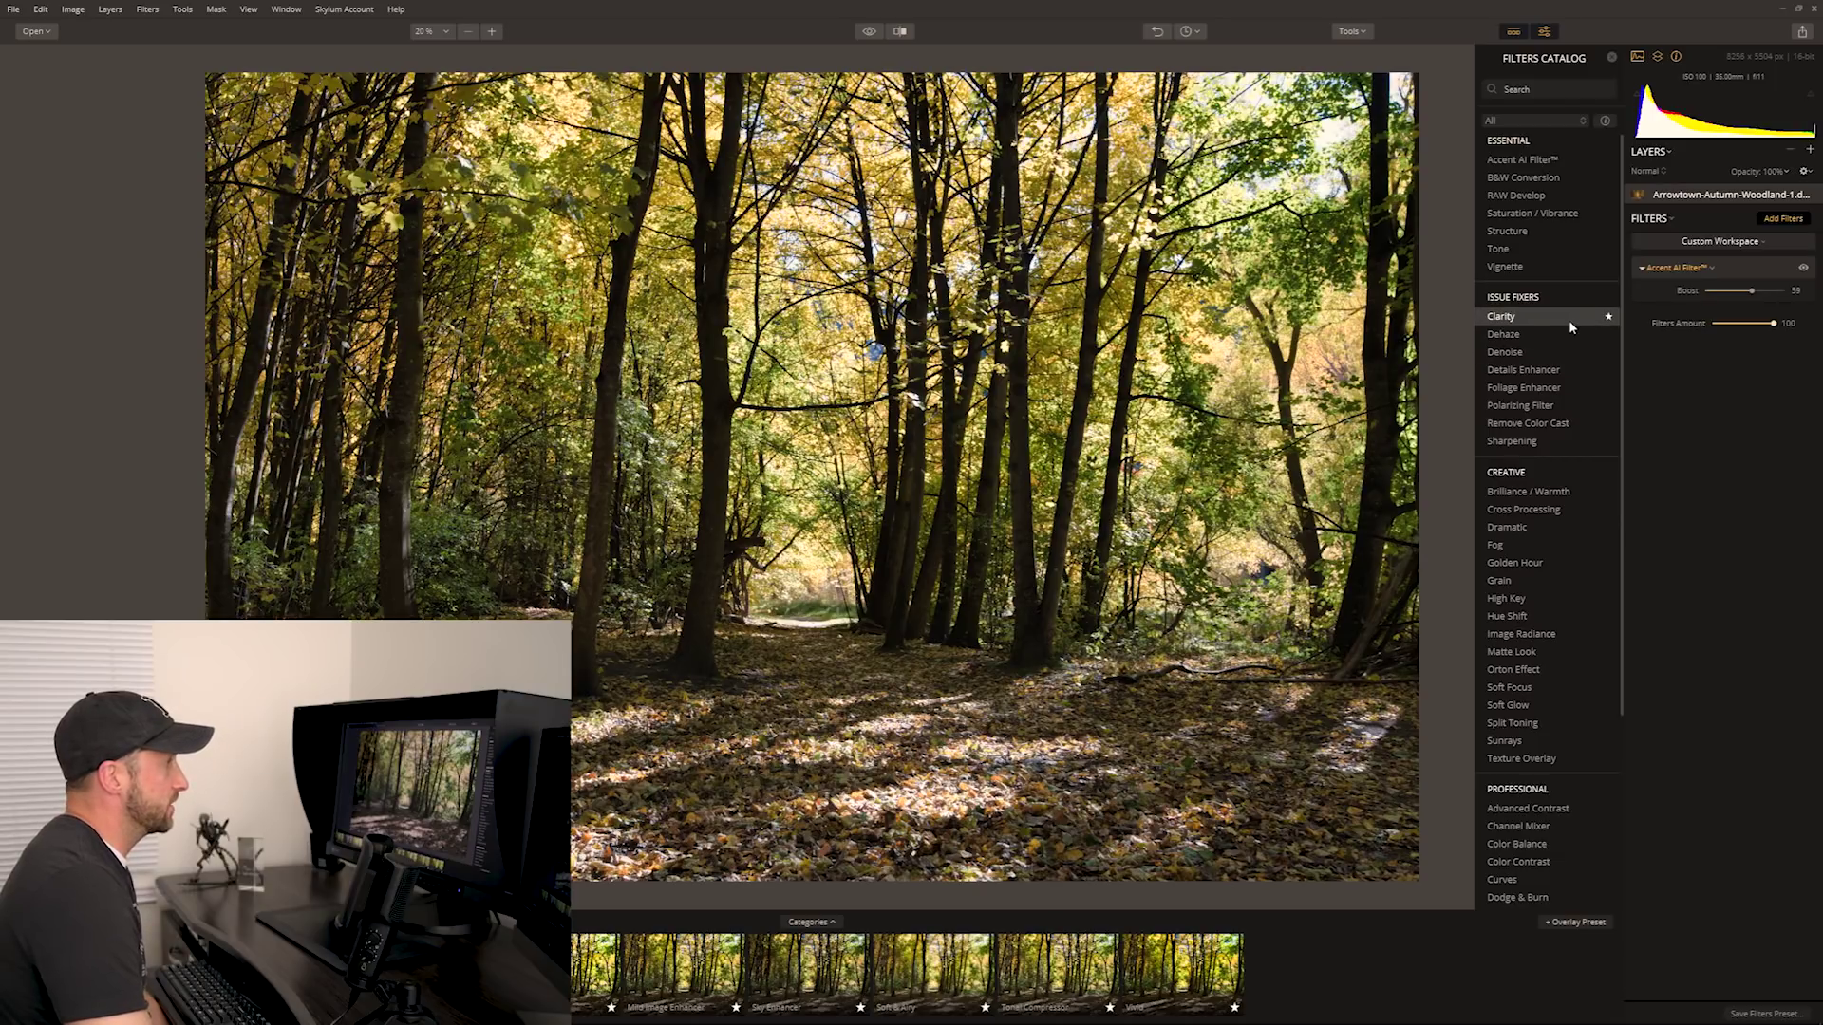
Add Clarity at Amount 6 and Brilliance / Warmth with Warmth raised to 43.
left_click(1542, 322)
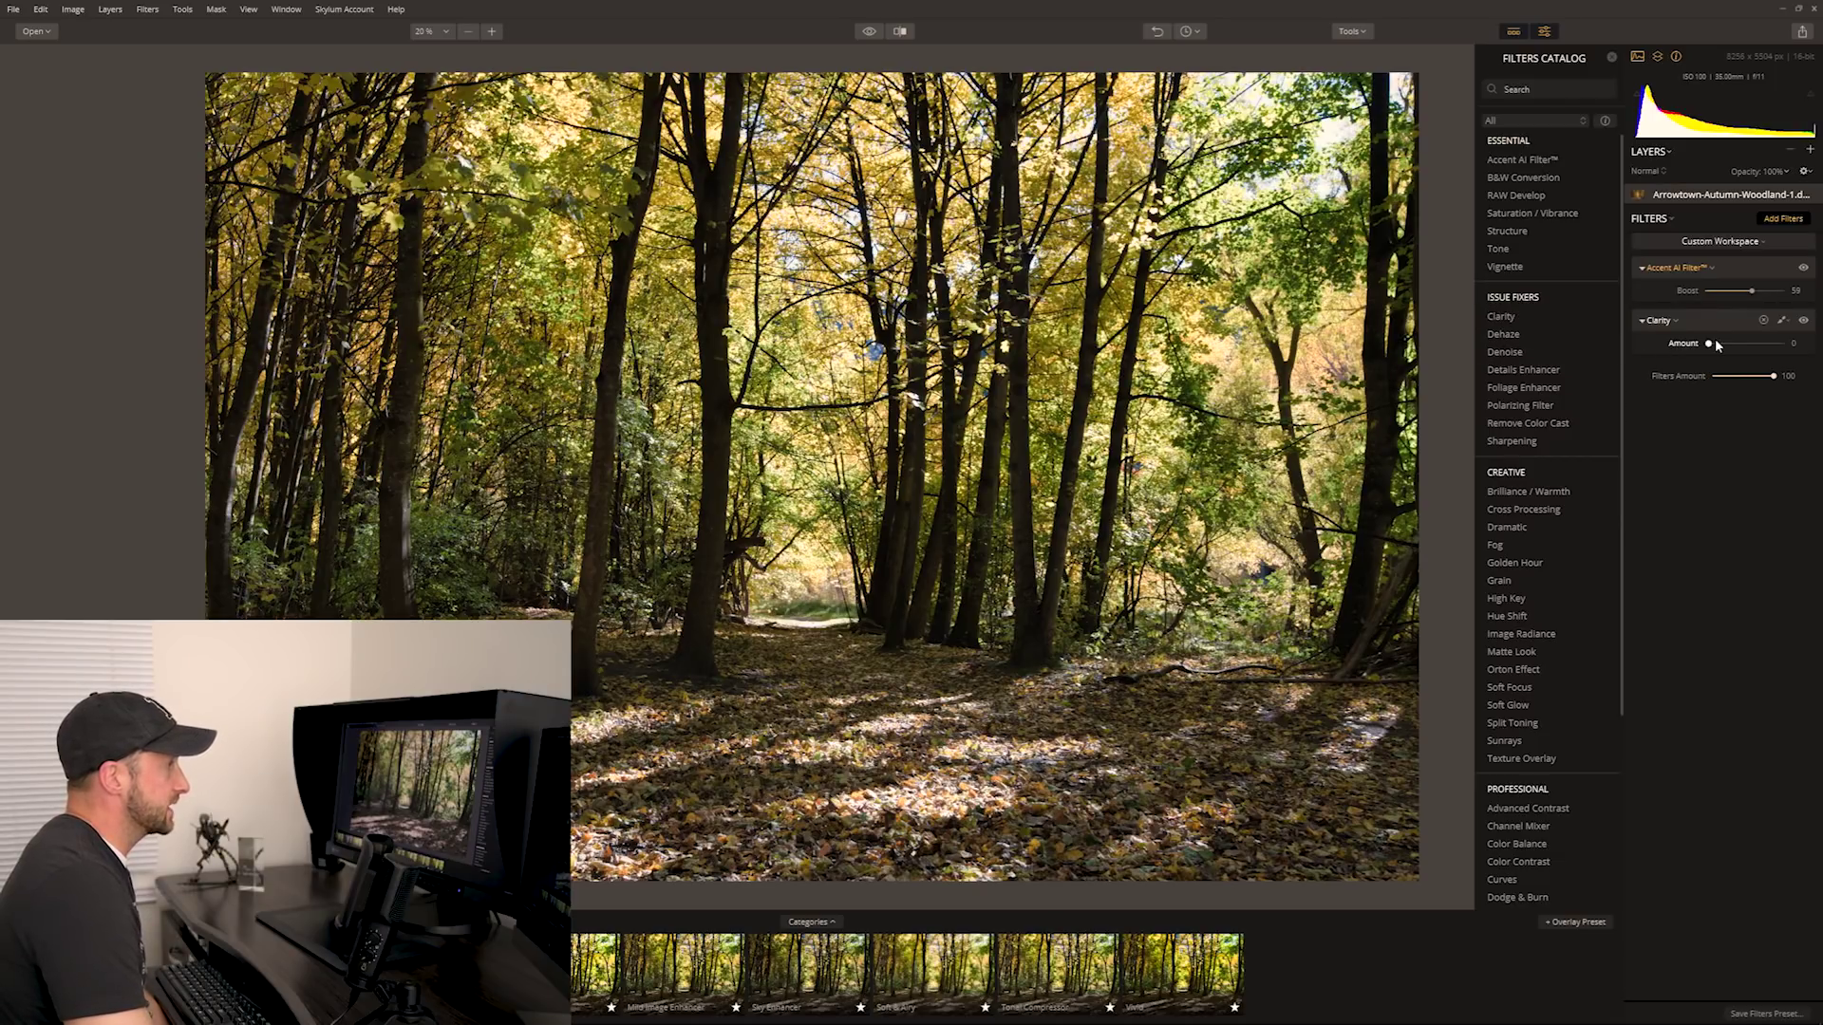
mouse_move(1708, 344)
left_mouse_down()
mouse_move(1751, 353)
mouse_move(1713, 356)
left_mouse_up()
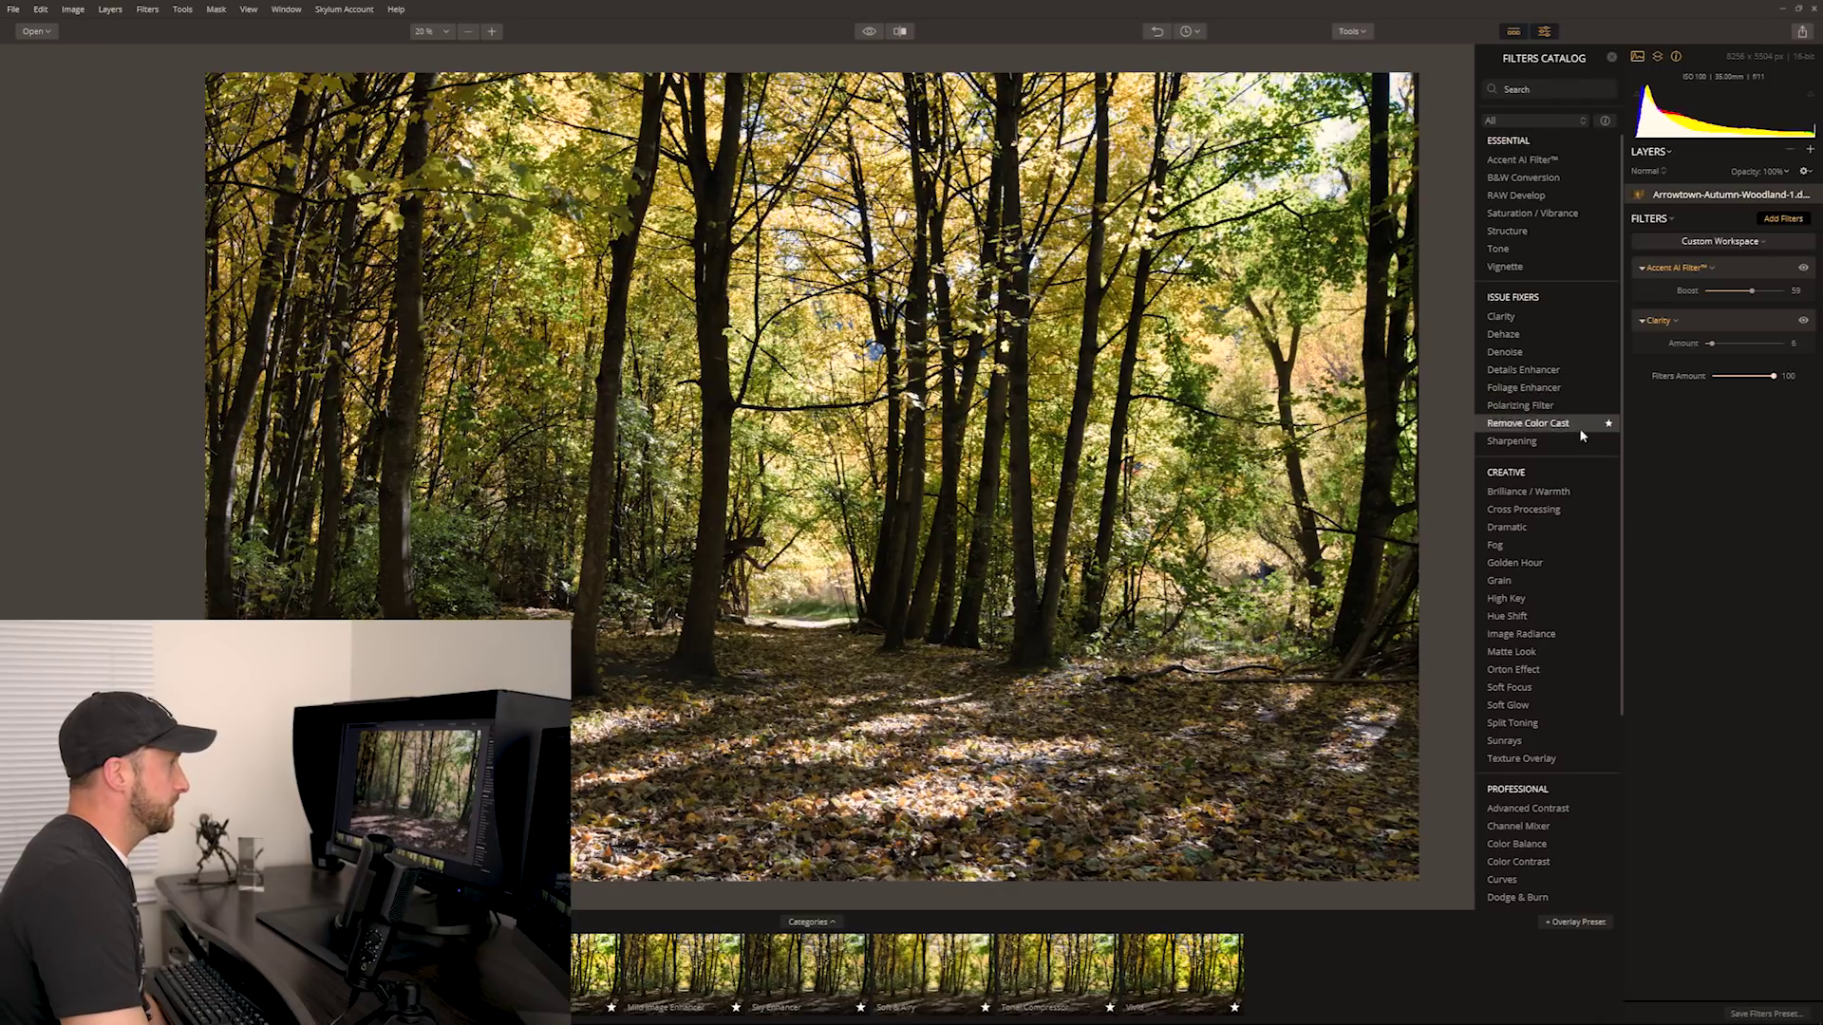
left_click(1534, 495)
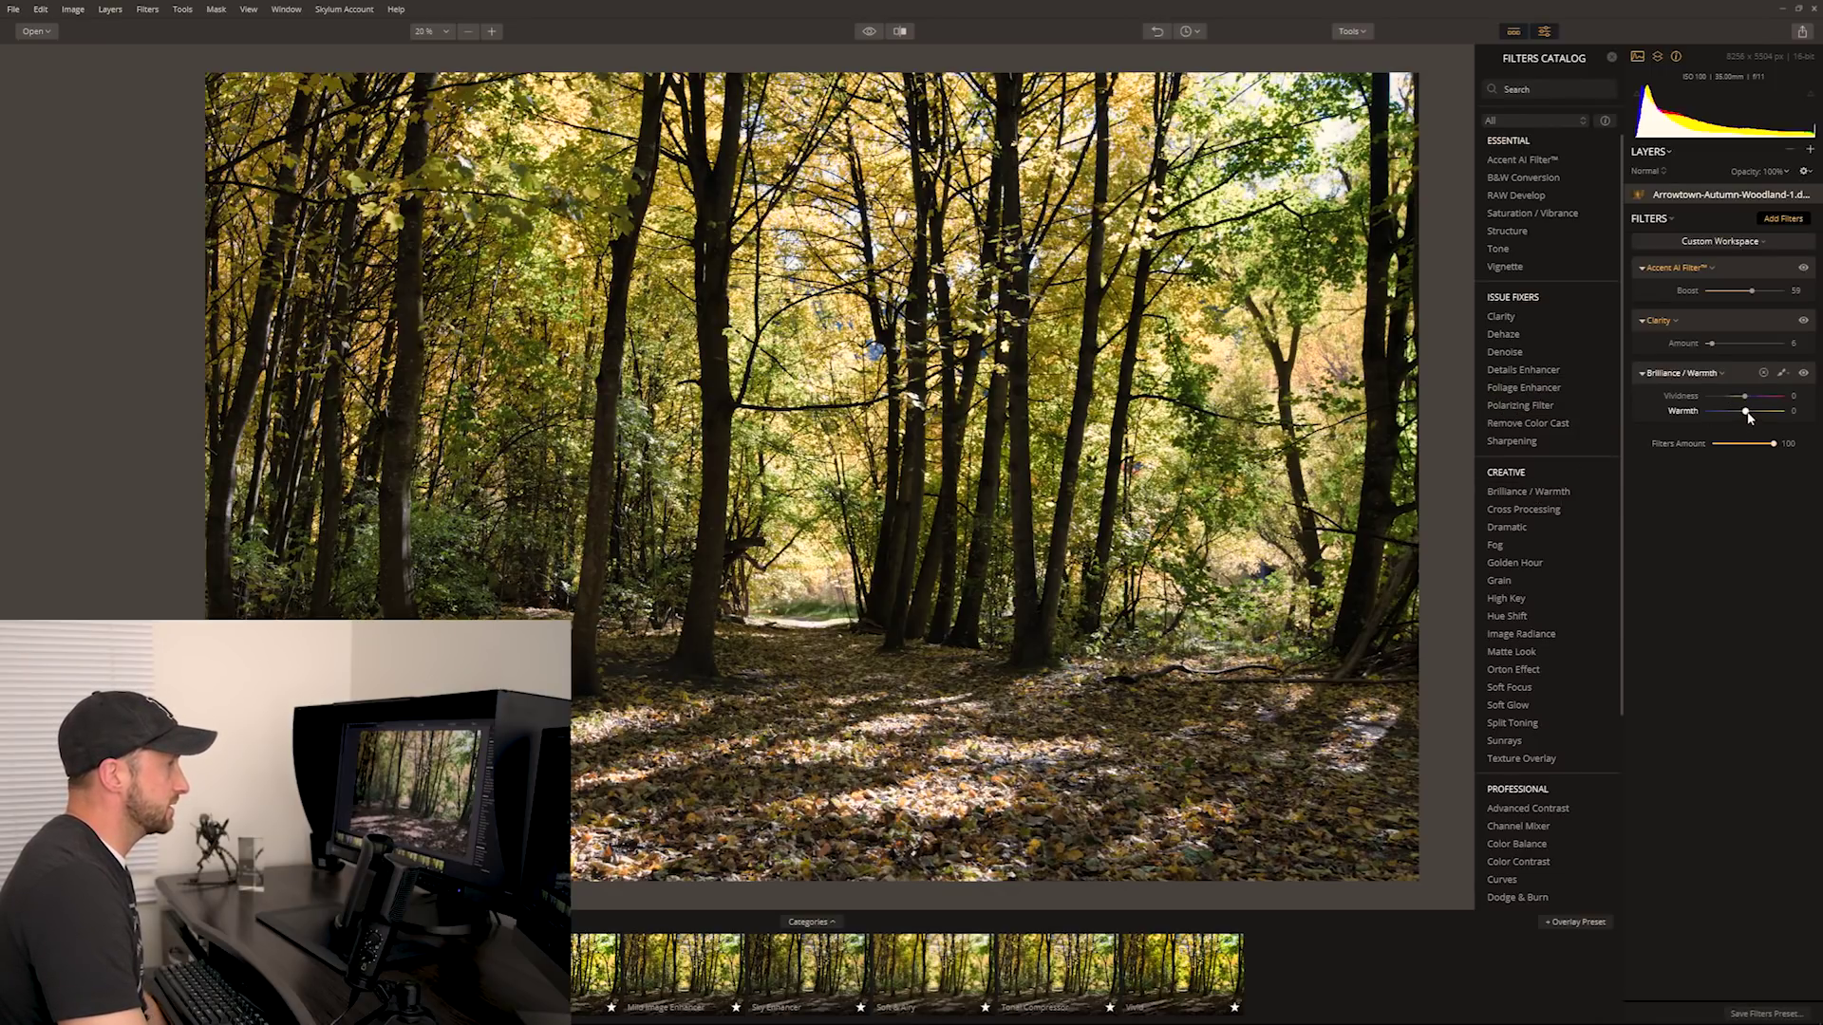
left_click_drag(1748, 417, 1784, 426)
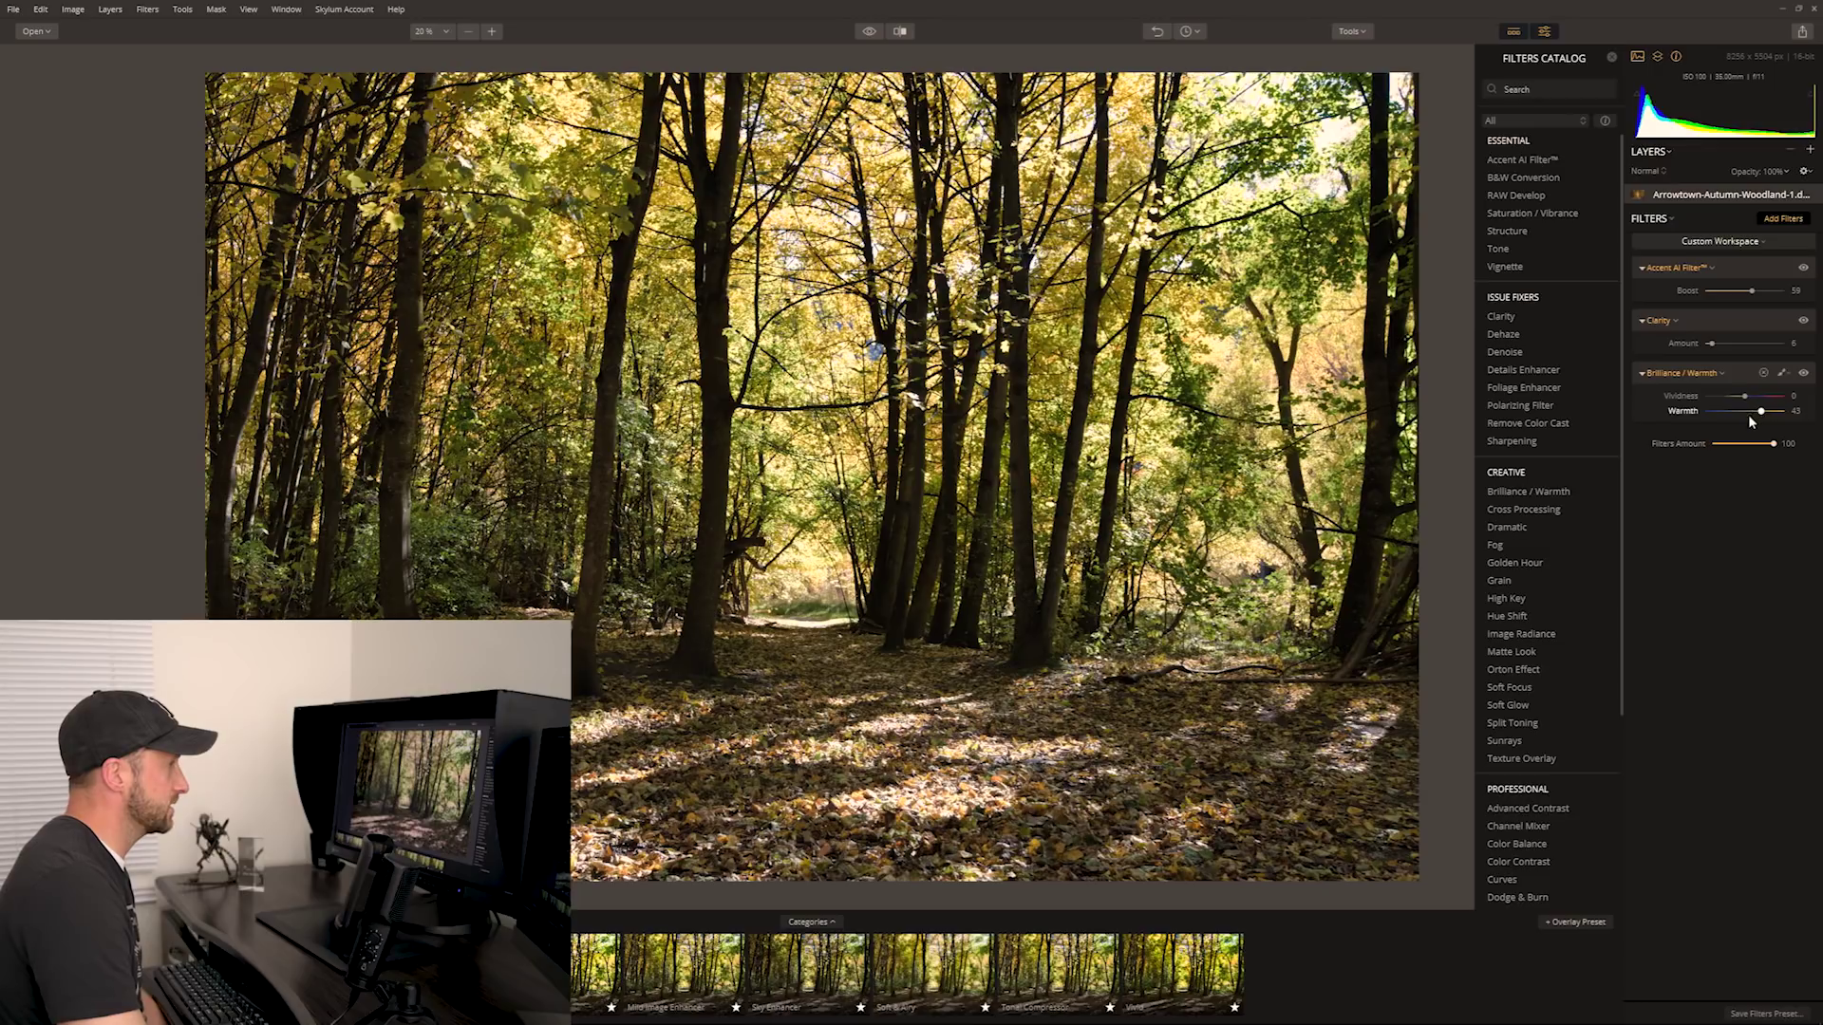
left_click(1555, 389)
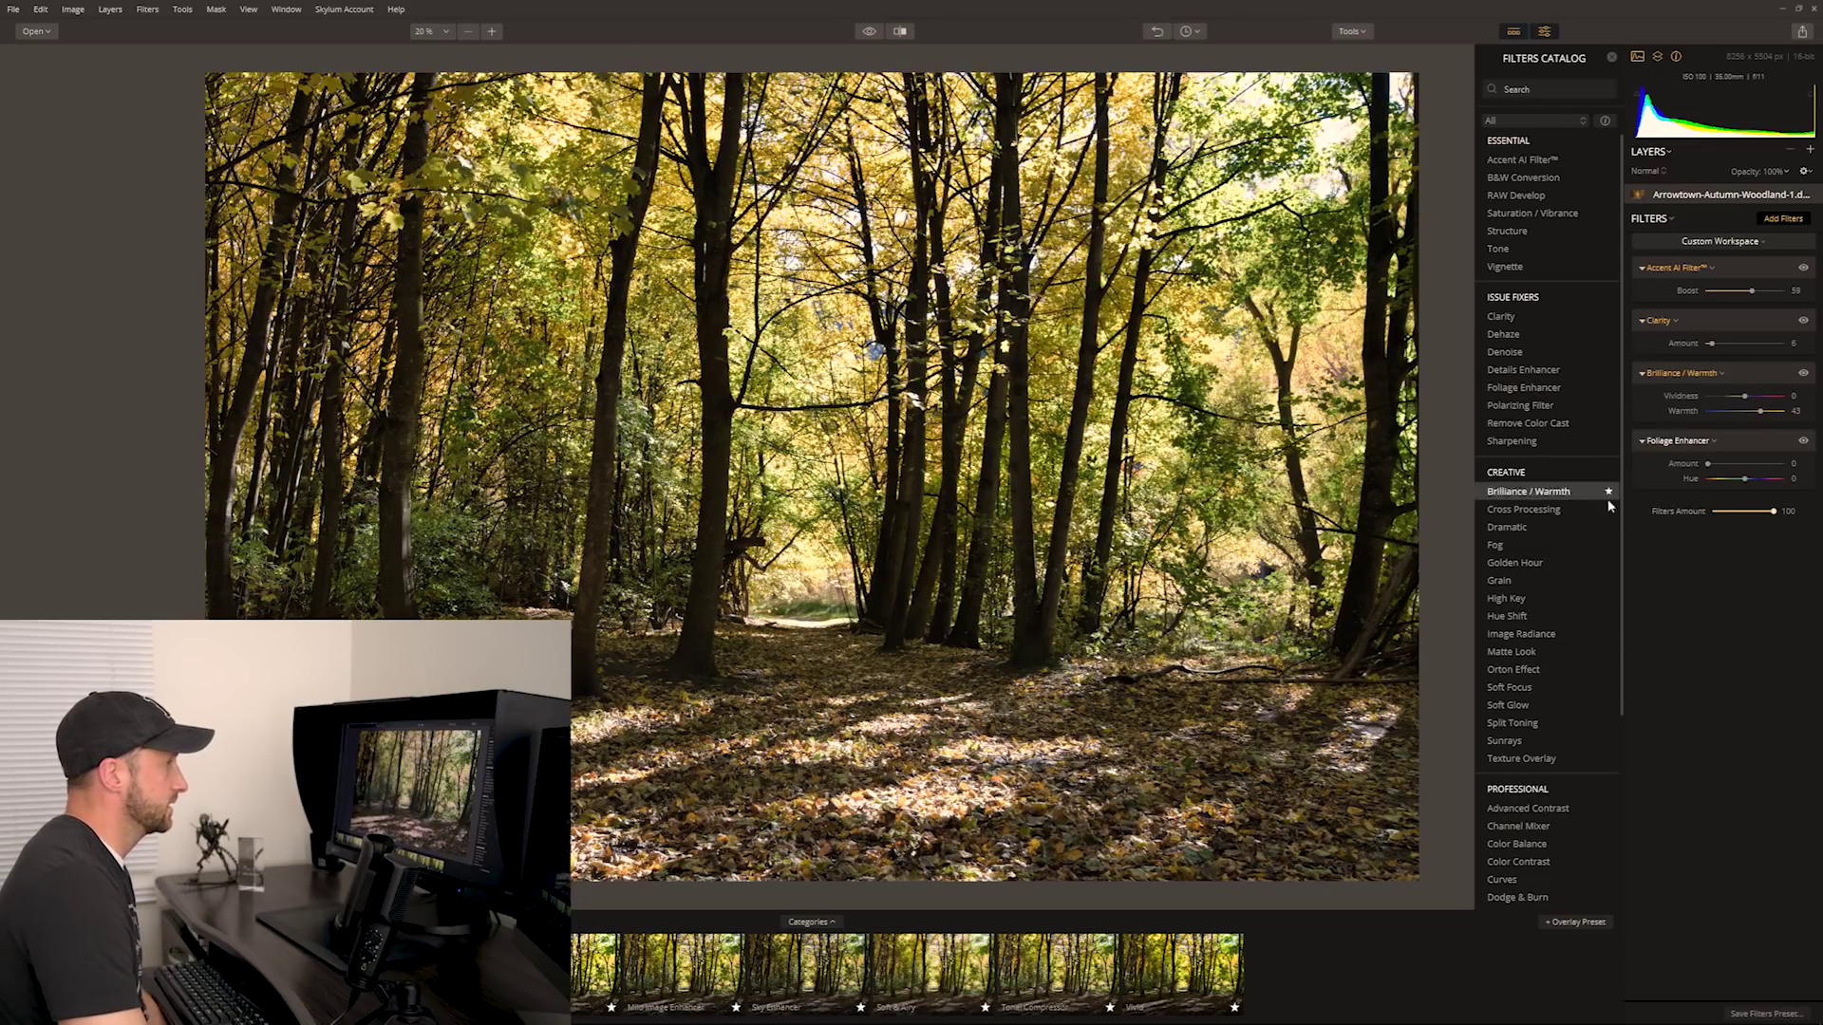
Set Foliage Enhancer Amount to 84 and Hue to -100 for golden-yellow leaves.
left_click_drag(1708, 464, 1778, 472)
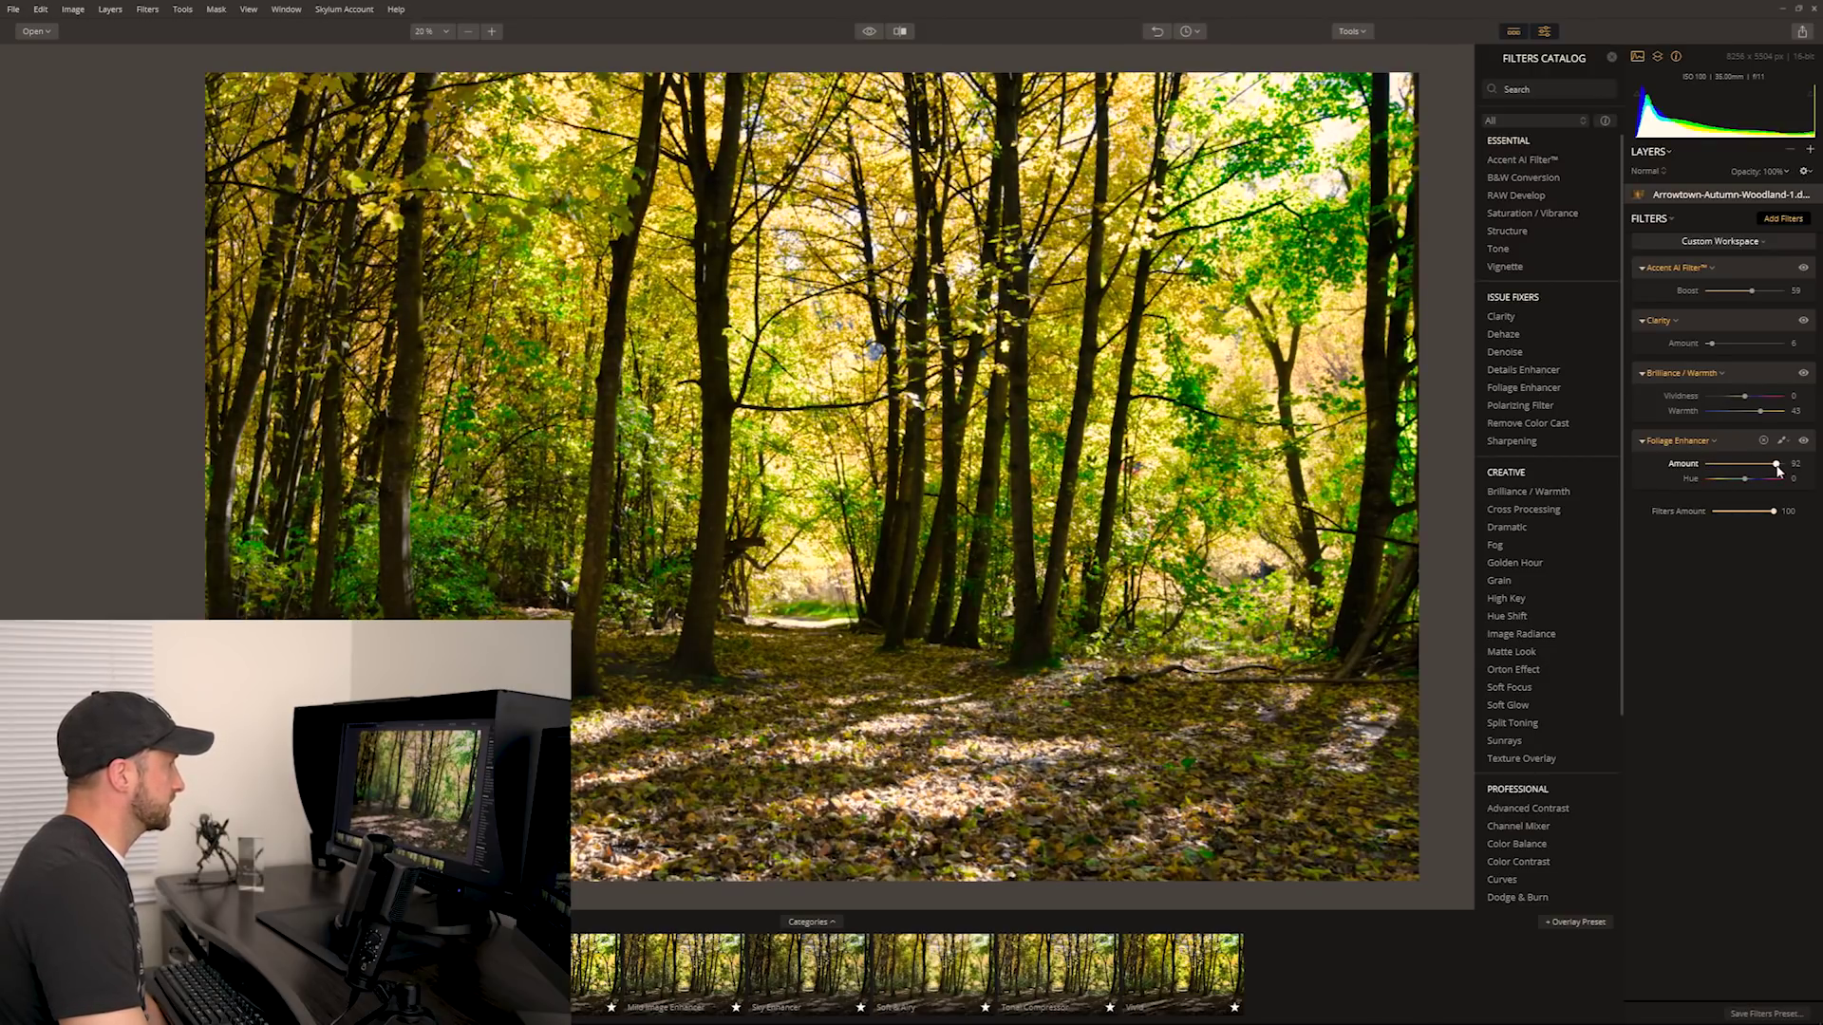
left_click_drag(1745, 479, 1705, 488)
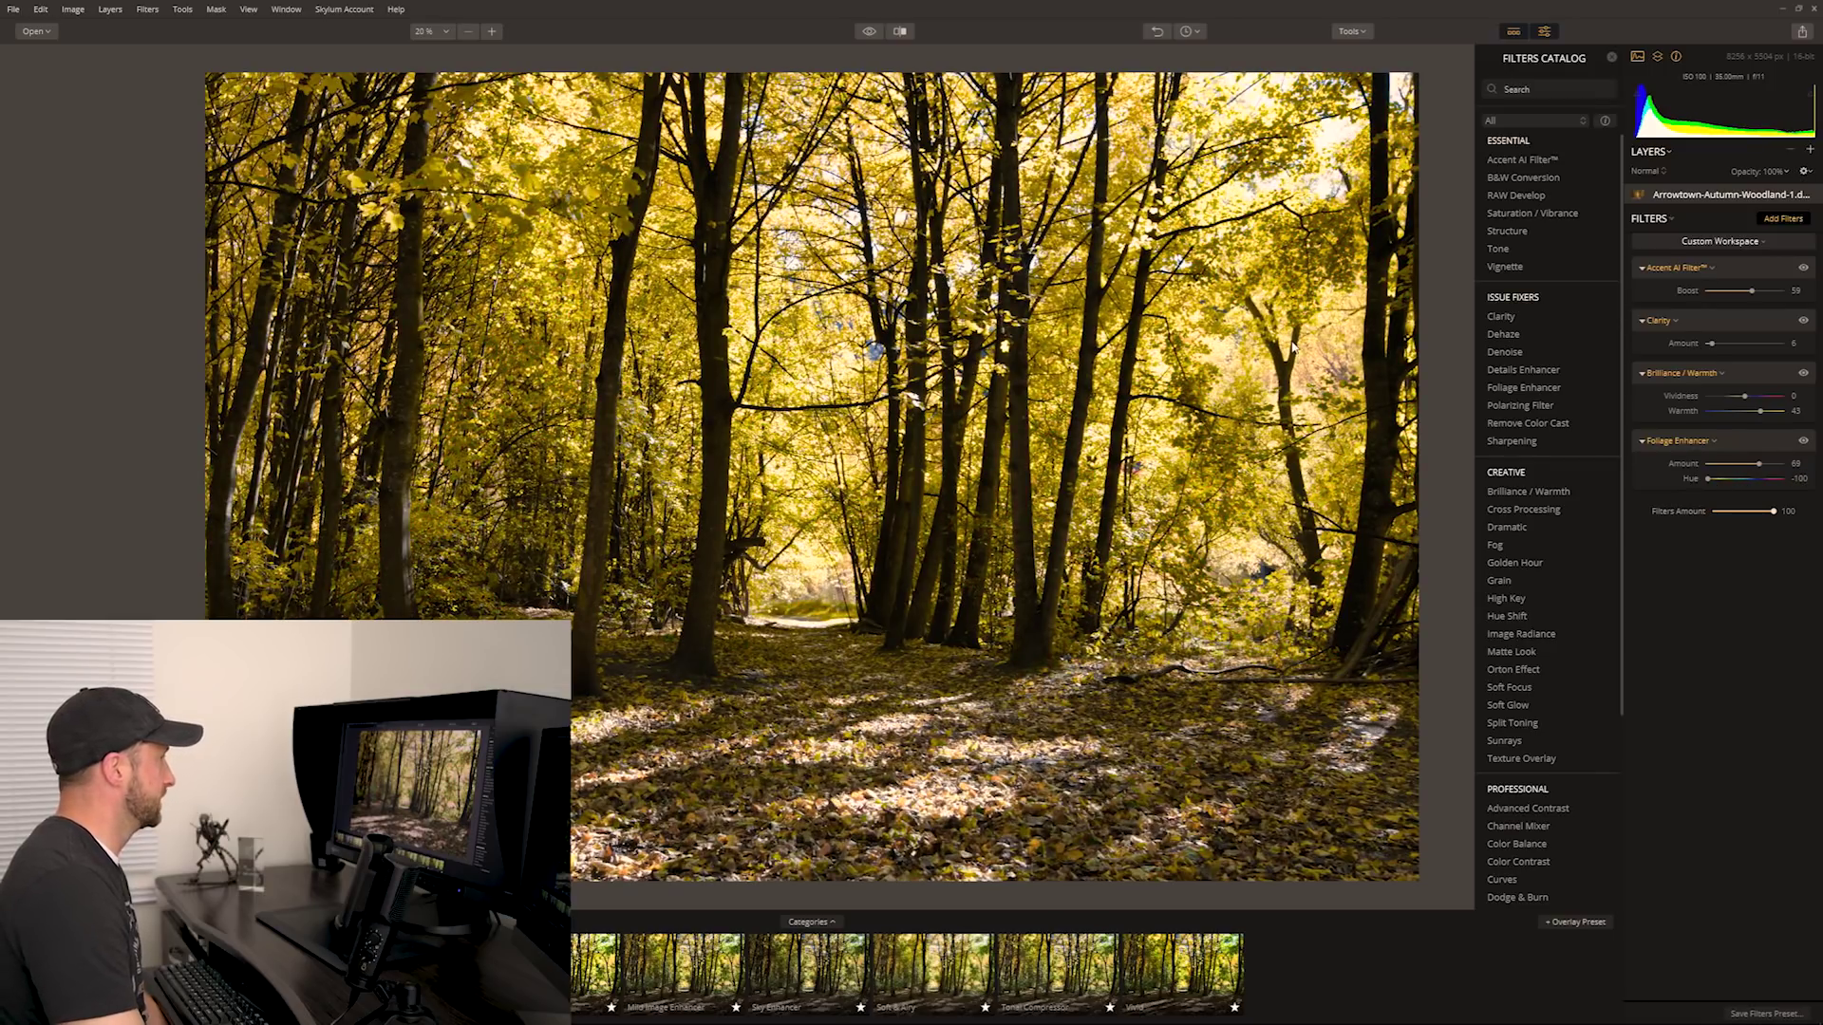
left_click_drag(1758, 463, 1771, 465)
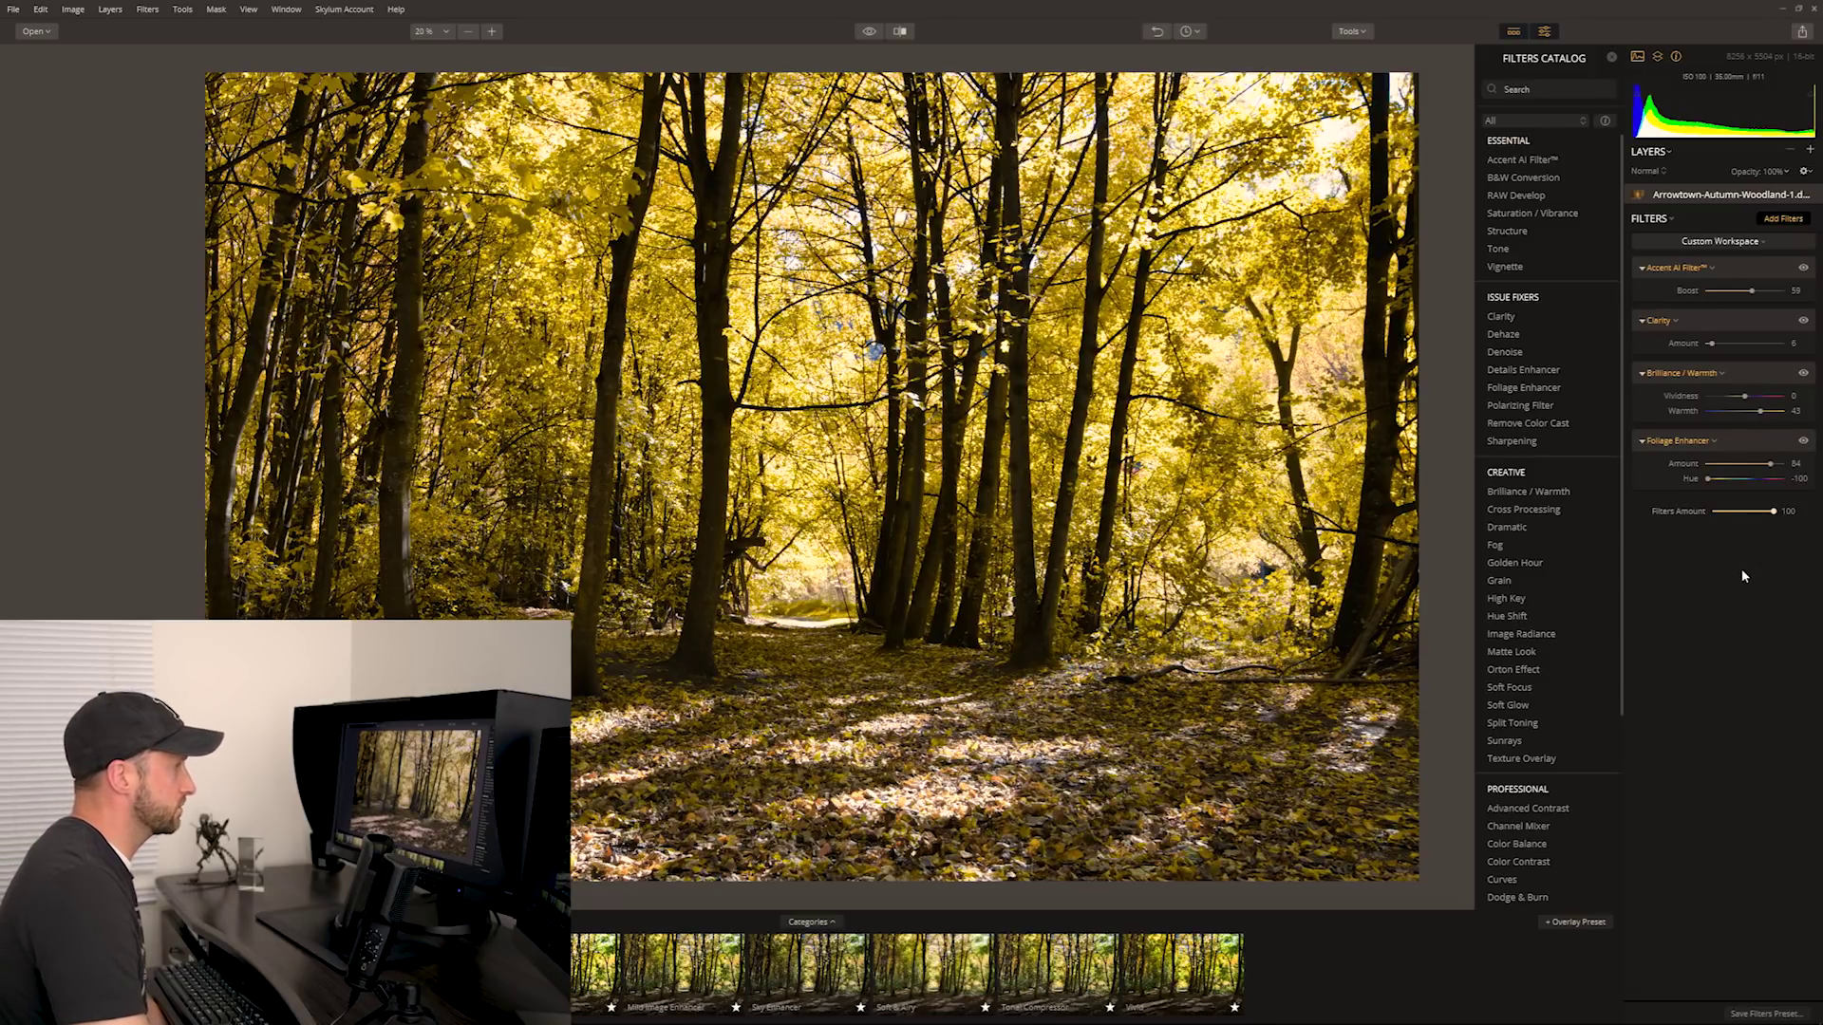
Add a Golden Hour filter and settle its Amount at a subtle 11.
left_click(1514, 562)
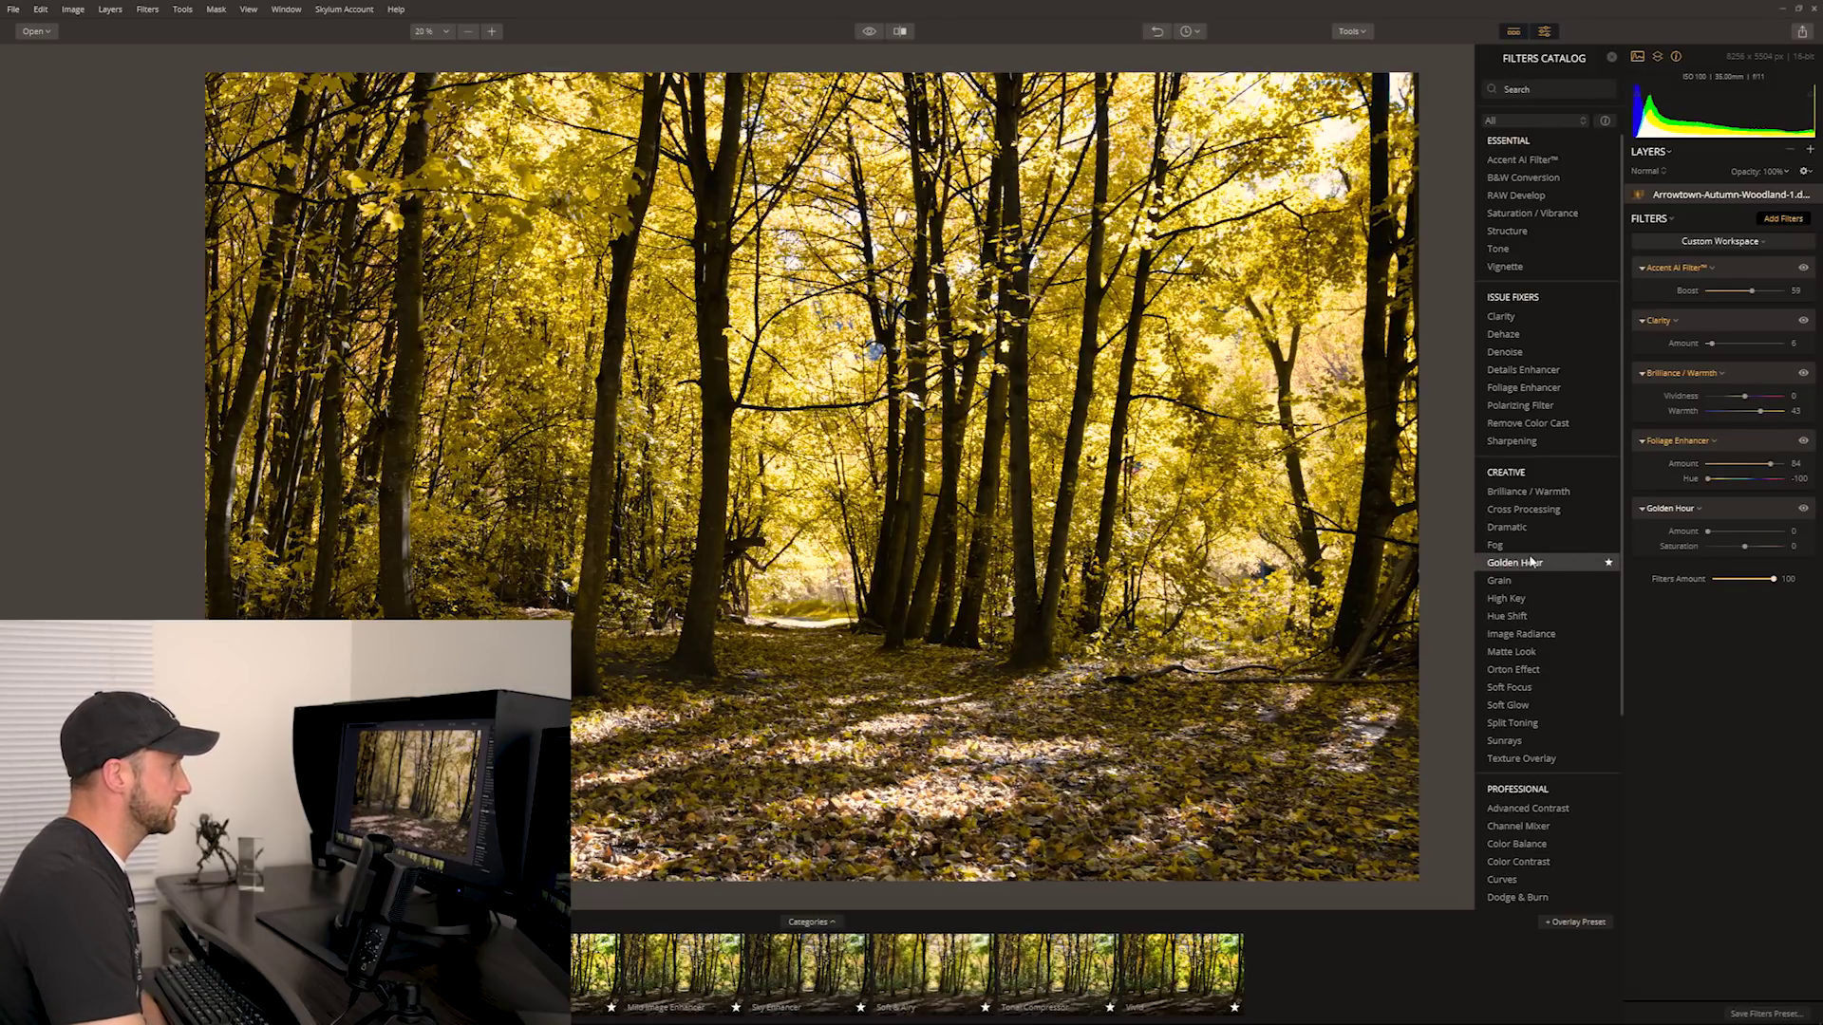
mouse_move(1723, 531)
left_mouse_down()
mouse_move(1766, 533)
mouse_move(1701, 538)
mouse_move(1781, 531)
mouse_move(1706, 532)
mouse_move(1750, 531)
mouse_move(1723, 534)
left_mouse_up()
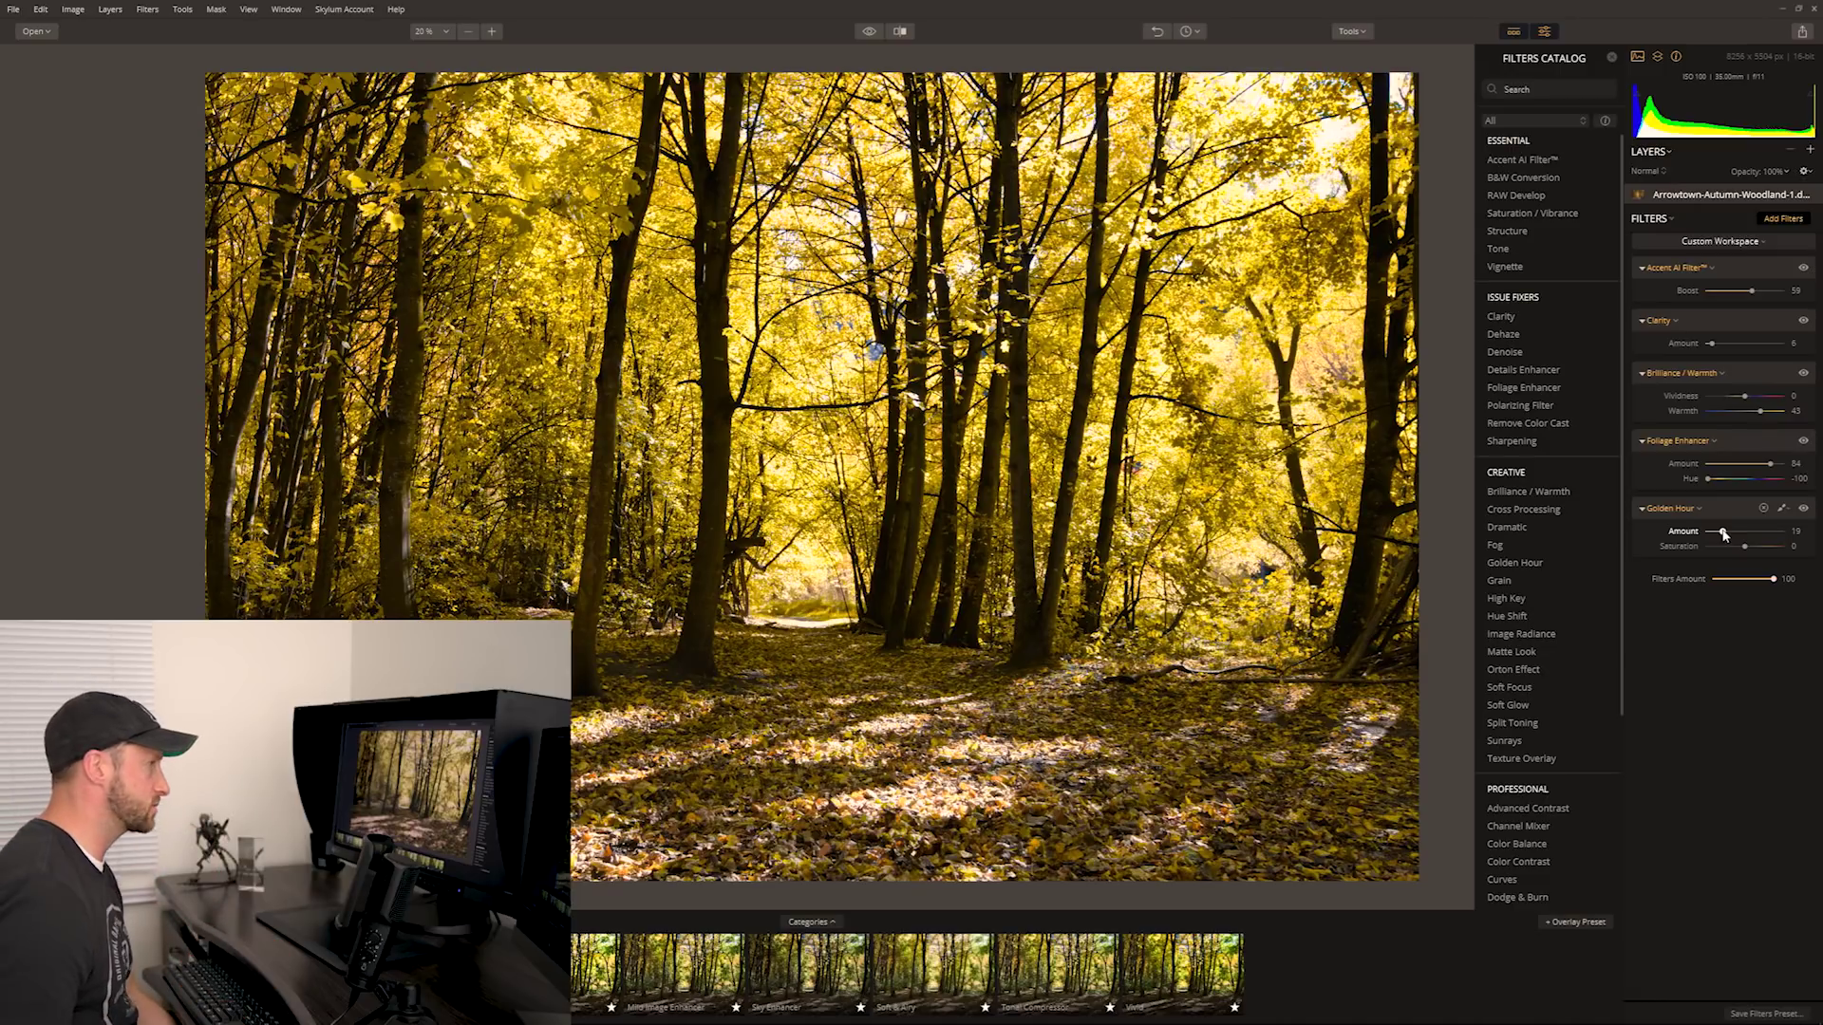
left_click_drag(1724, 535, 1813, 548)
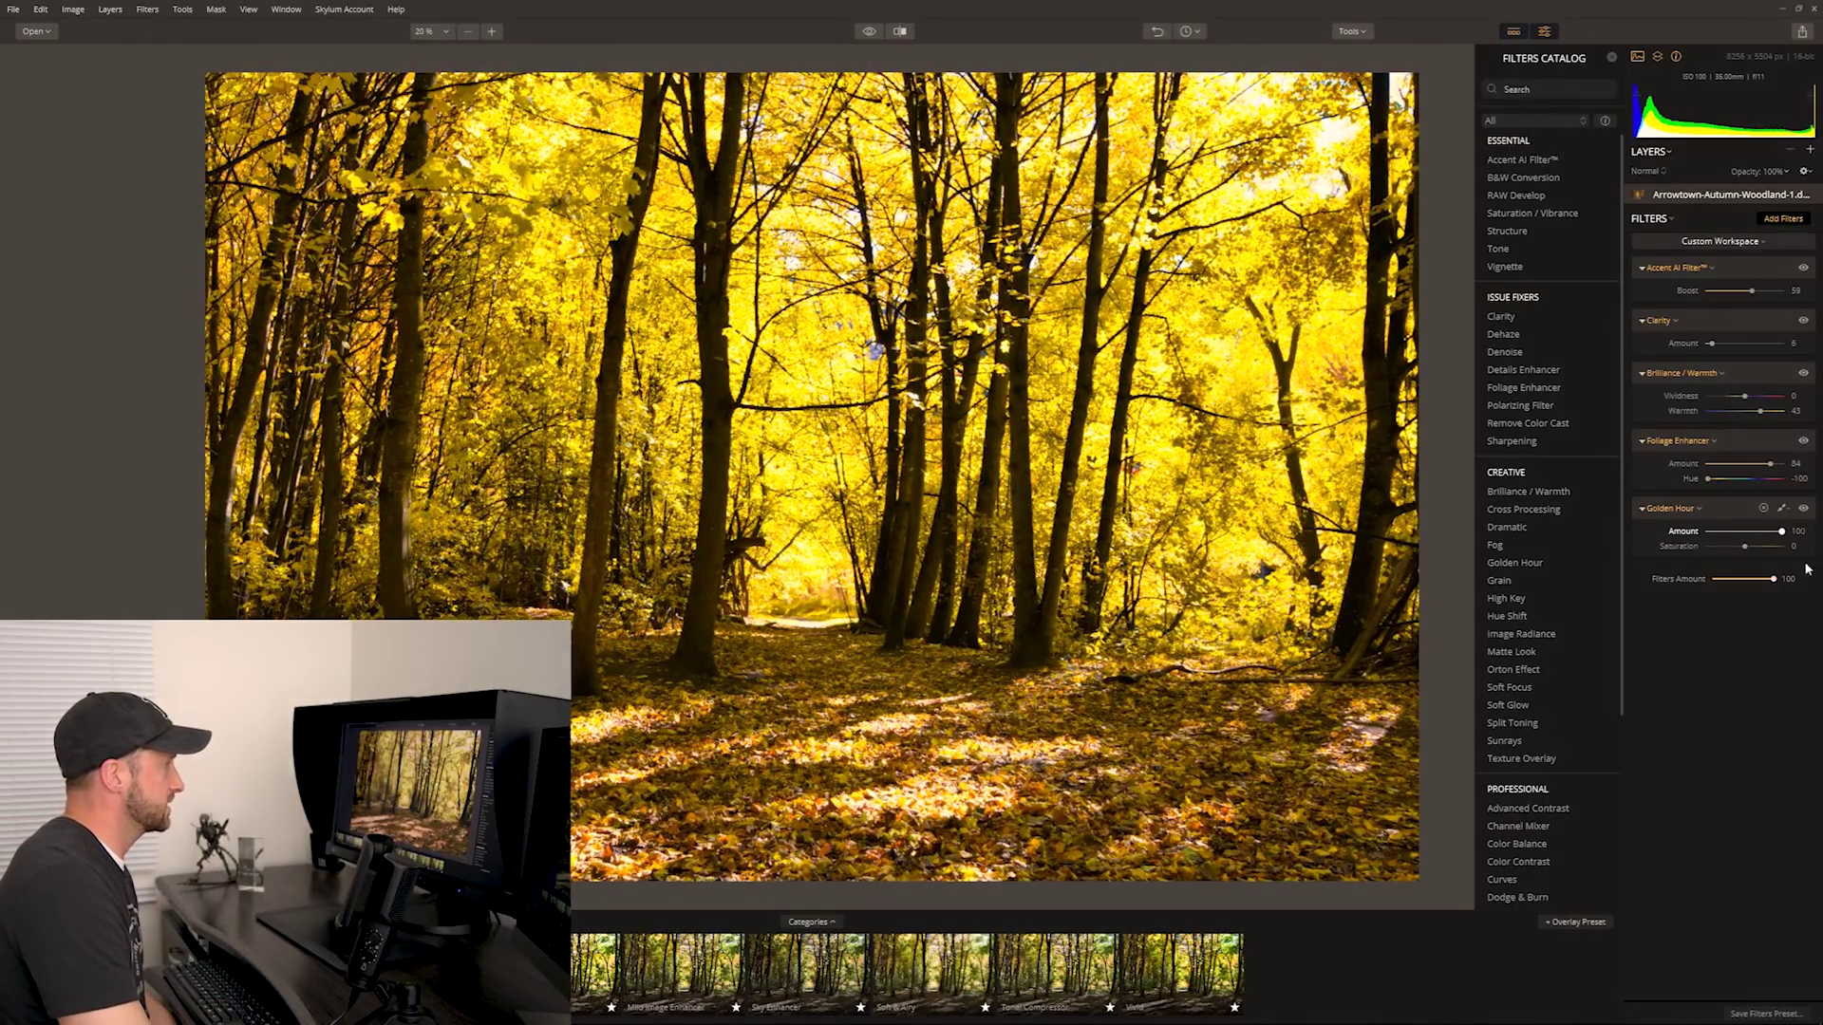
left_click_drag(1781, 531, 1680, 544)
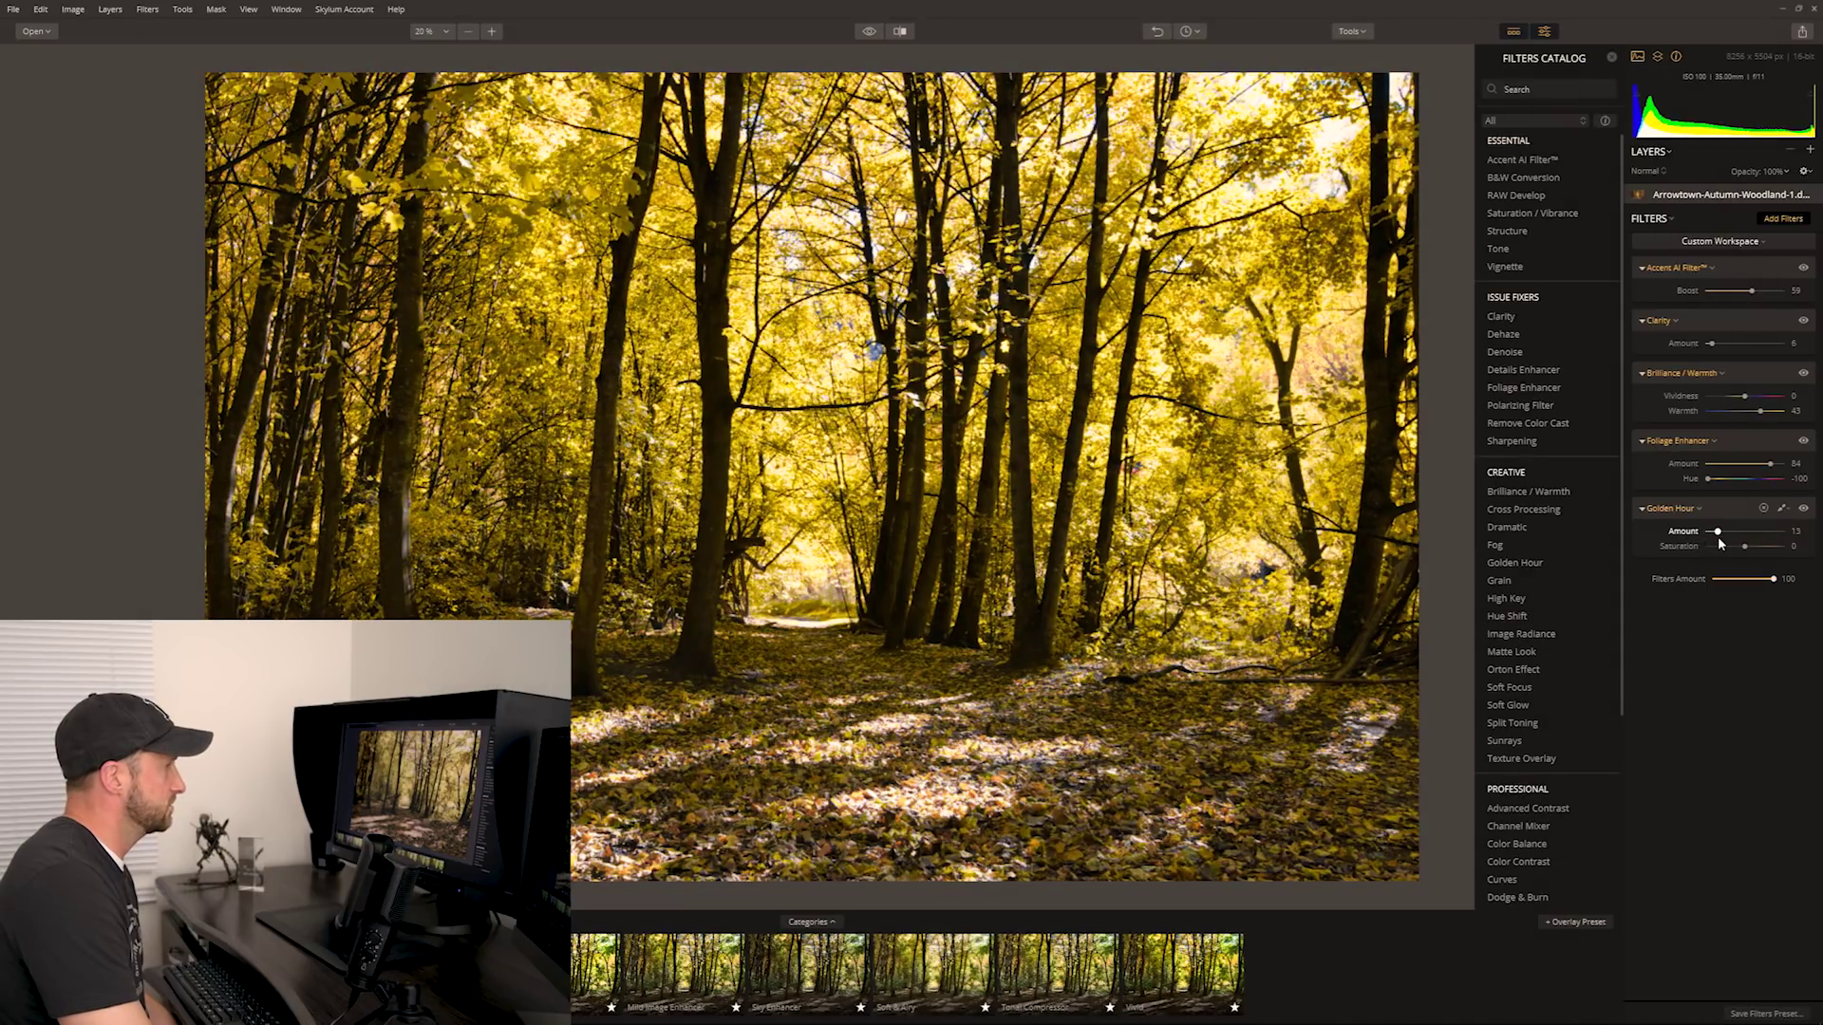
left_click_drag(1717, 540, 1721, 540)
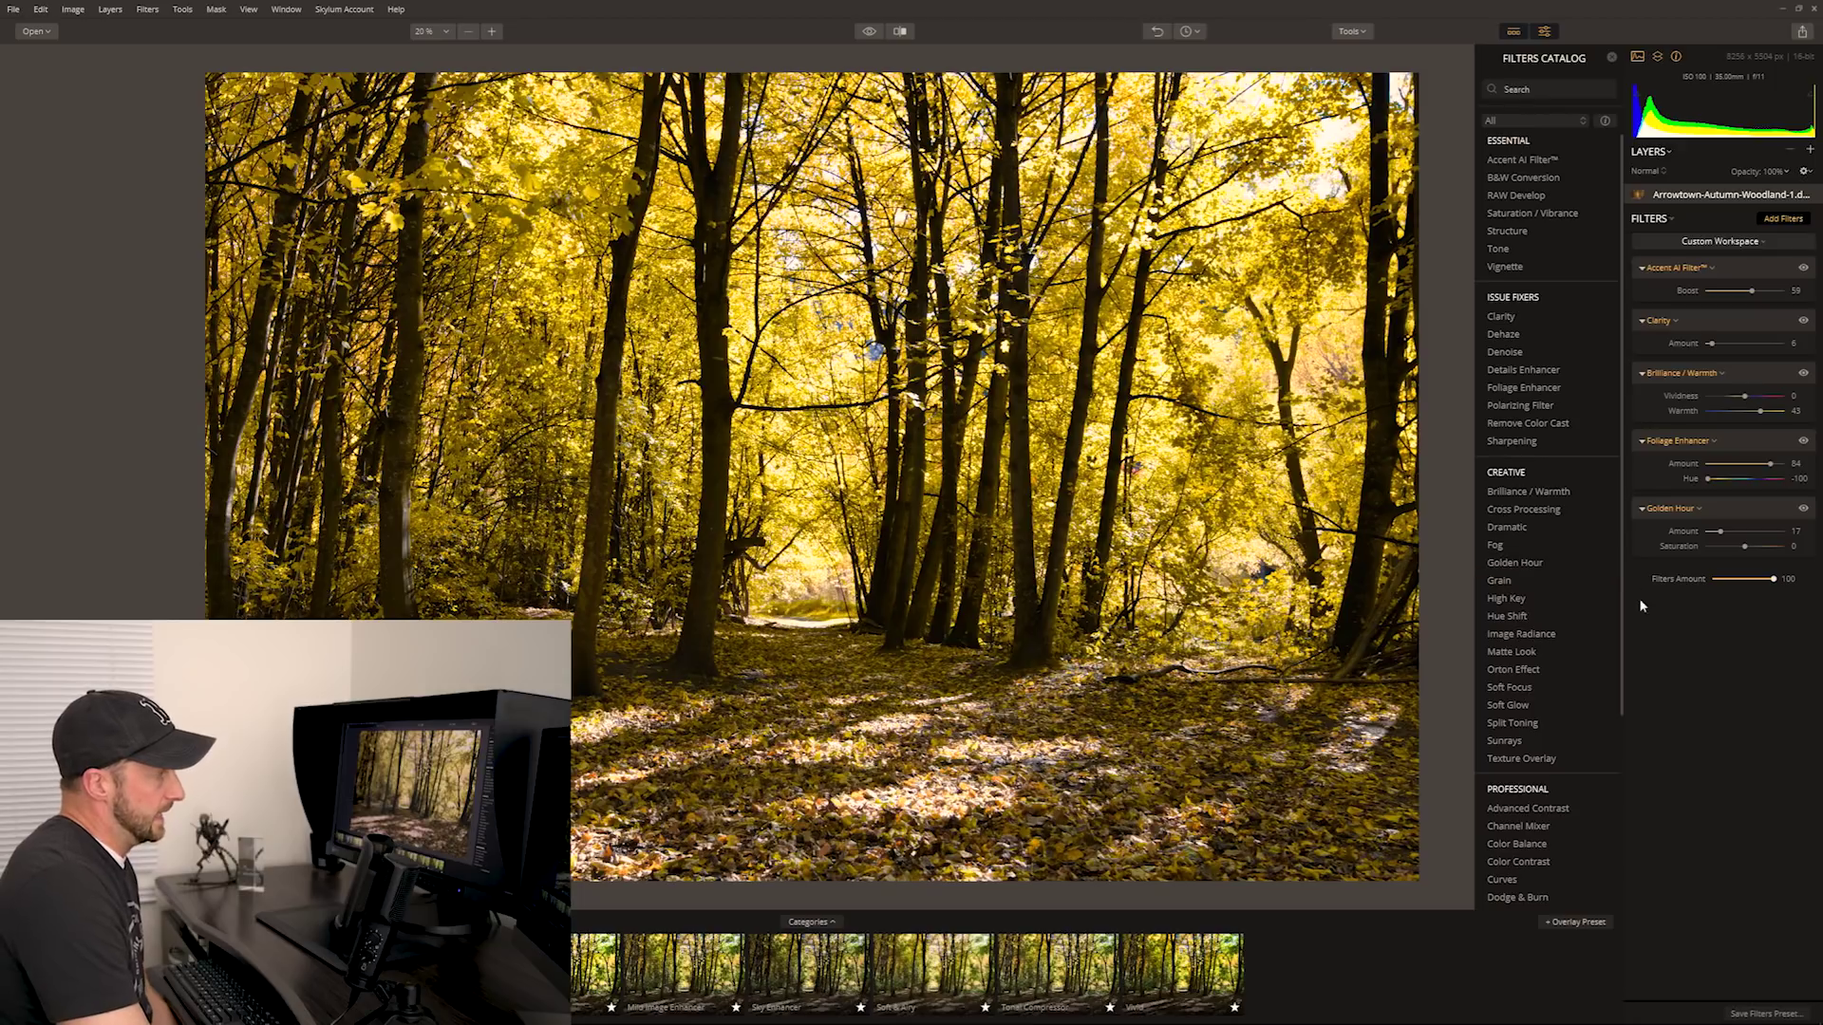
Add Image Radiance with Amount 25 and Warmth 10.
left_click(1558, 634)
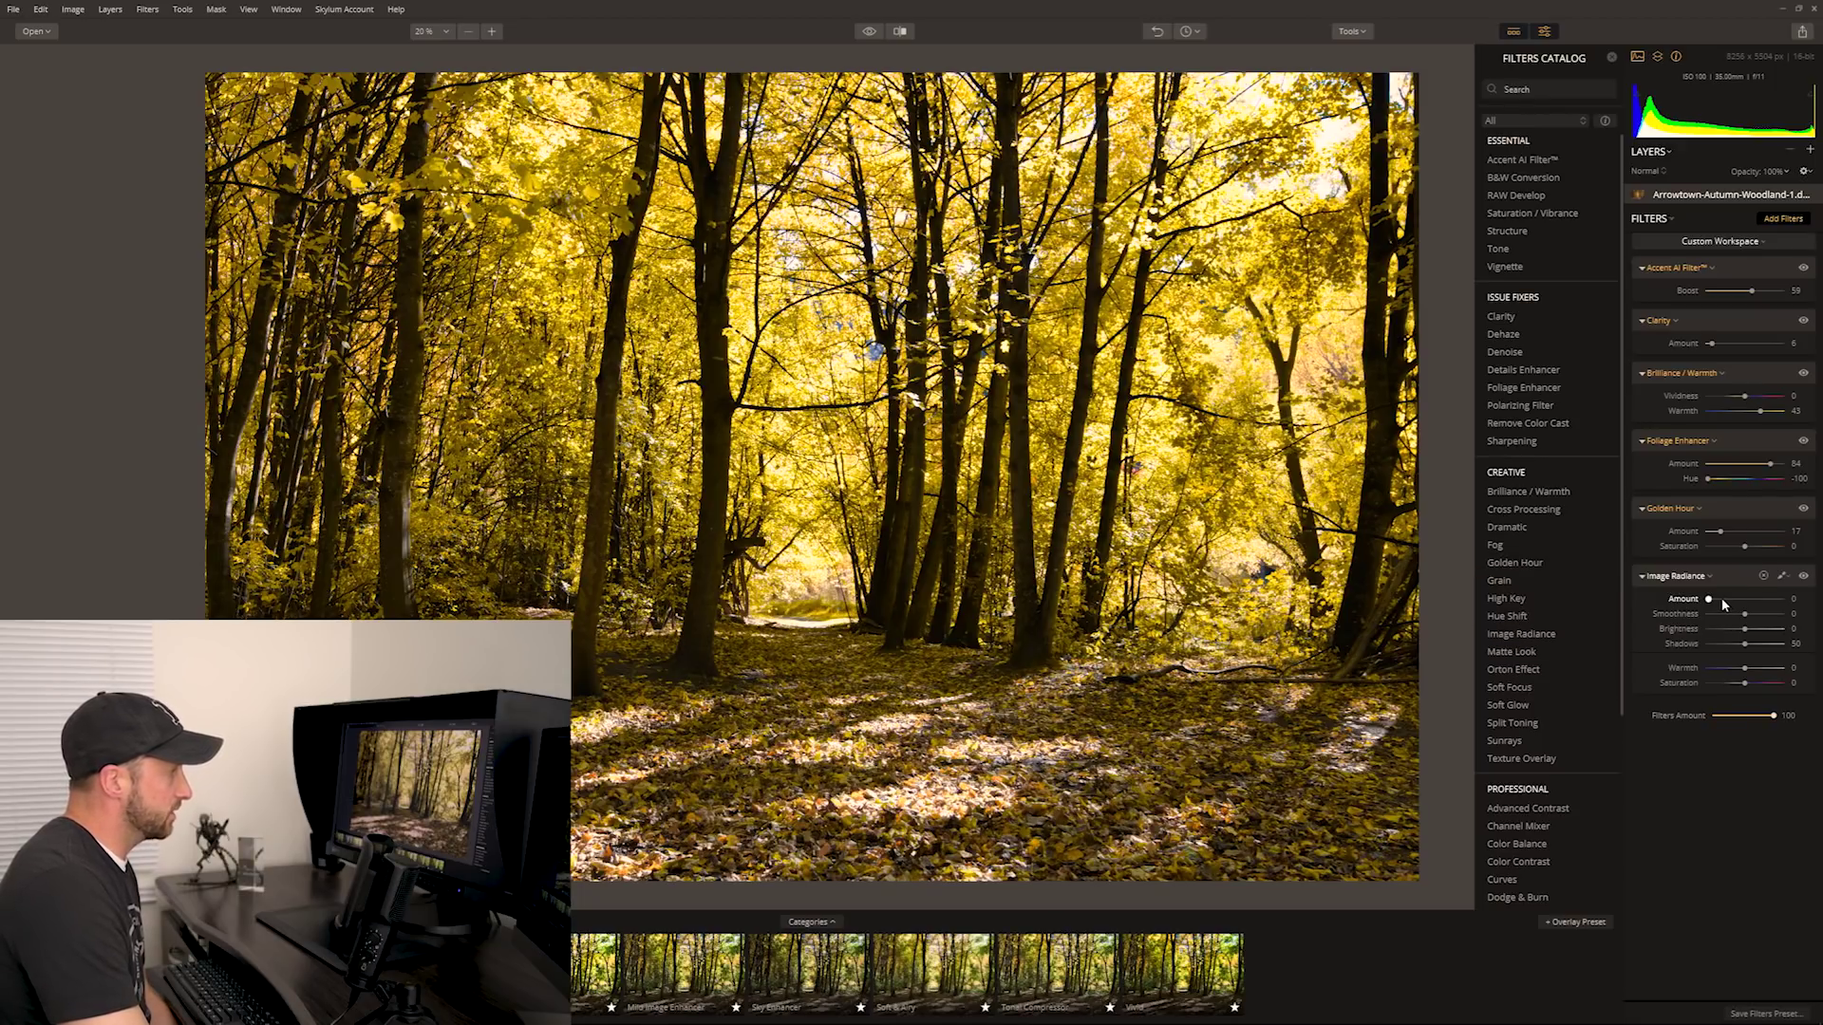
left_click_drag(1711, 600, 1795, 612)
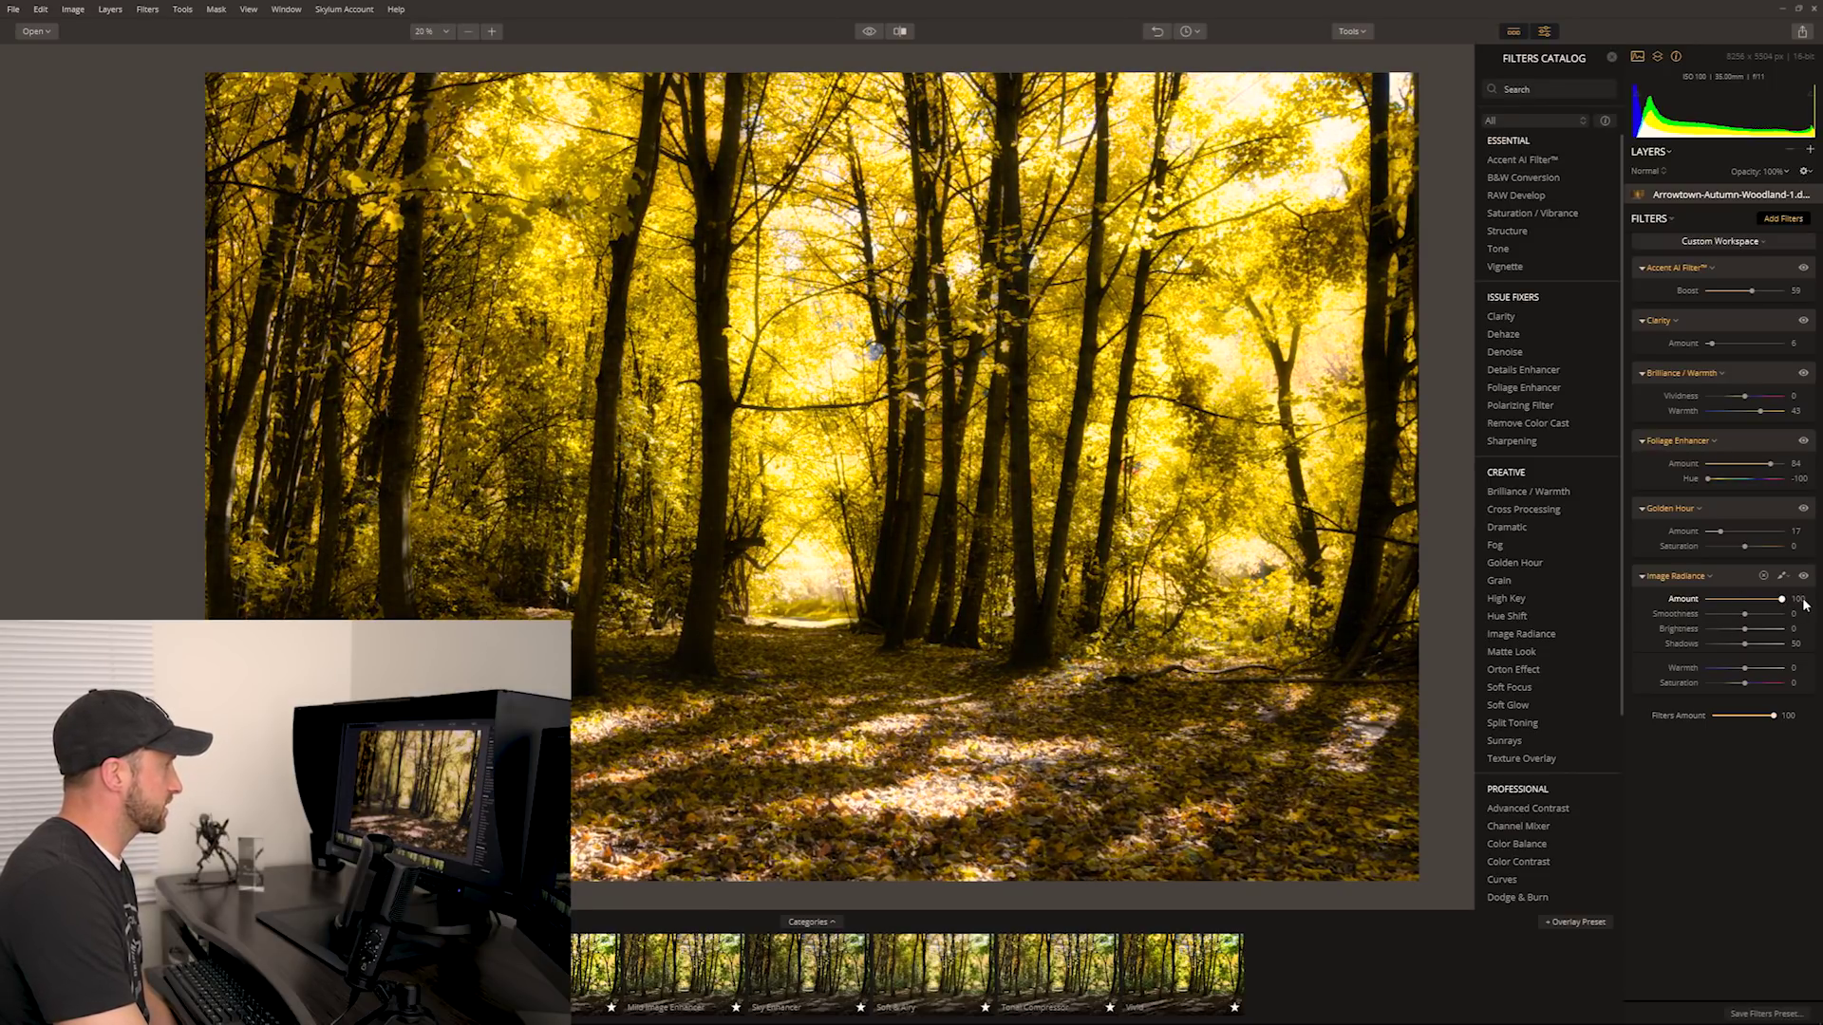
left_click_drag(1781, 599, 1708, 603)
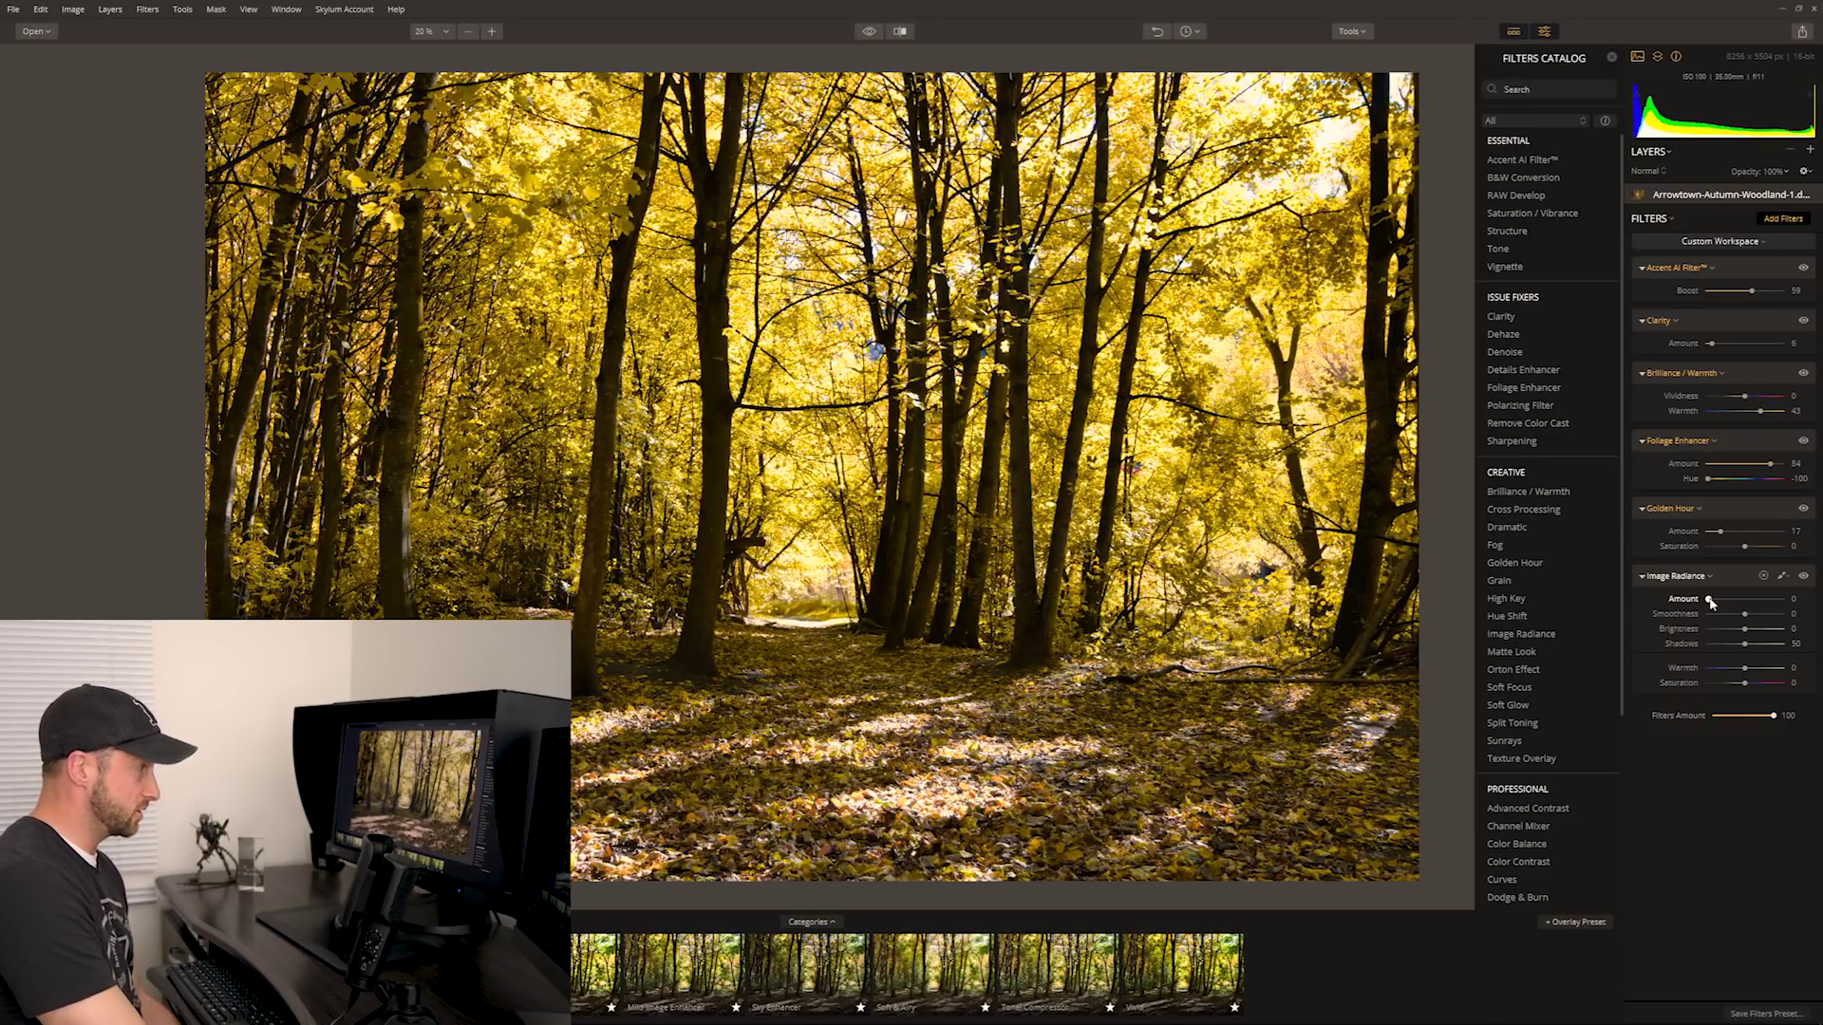
mouse_move(1711, 603)
left_mouse_down()
mouse_move(1747, 603)
mouse_move(1701, 603)
mouse_move(1741, 604)
mouse_move(1723, 604)
left_mouse_up()
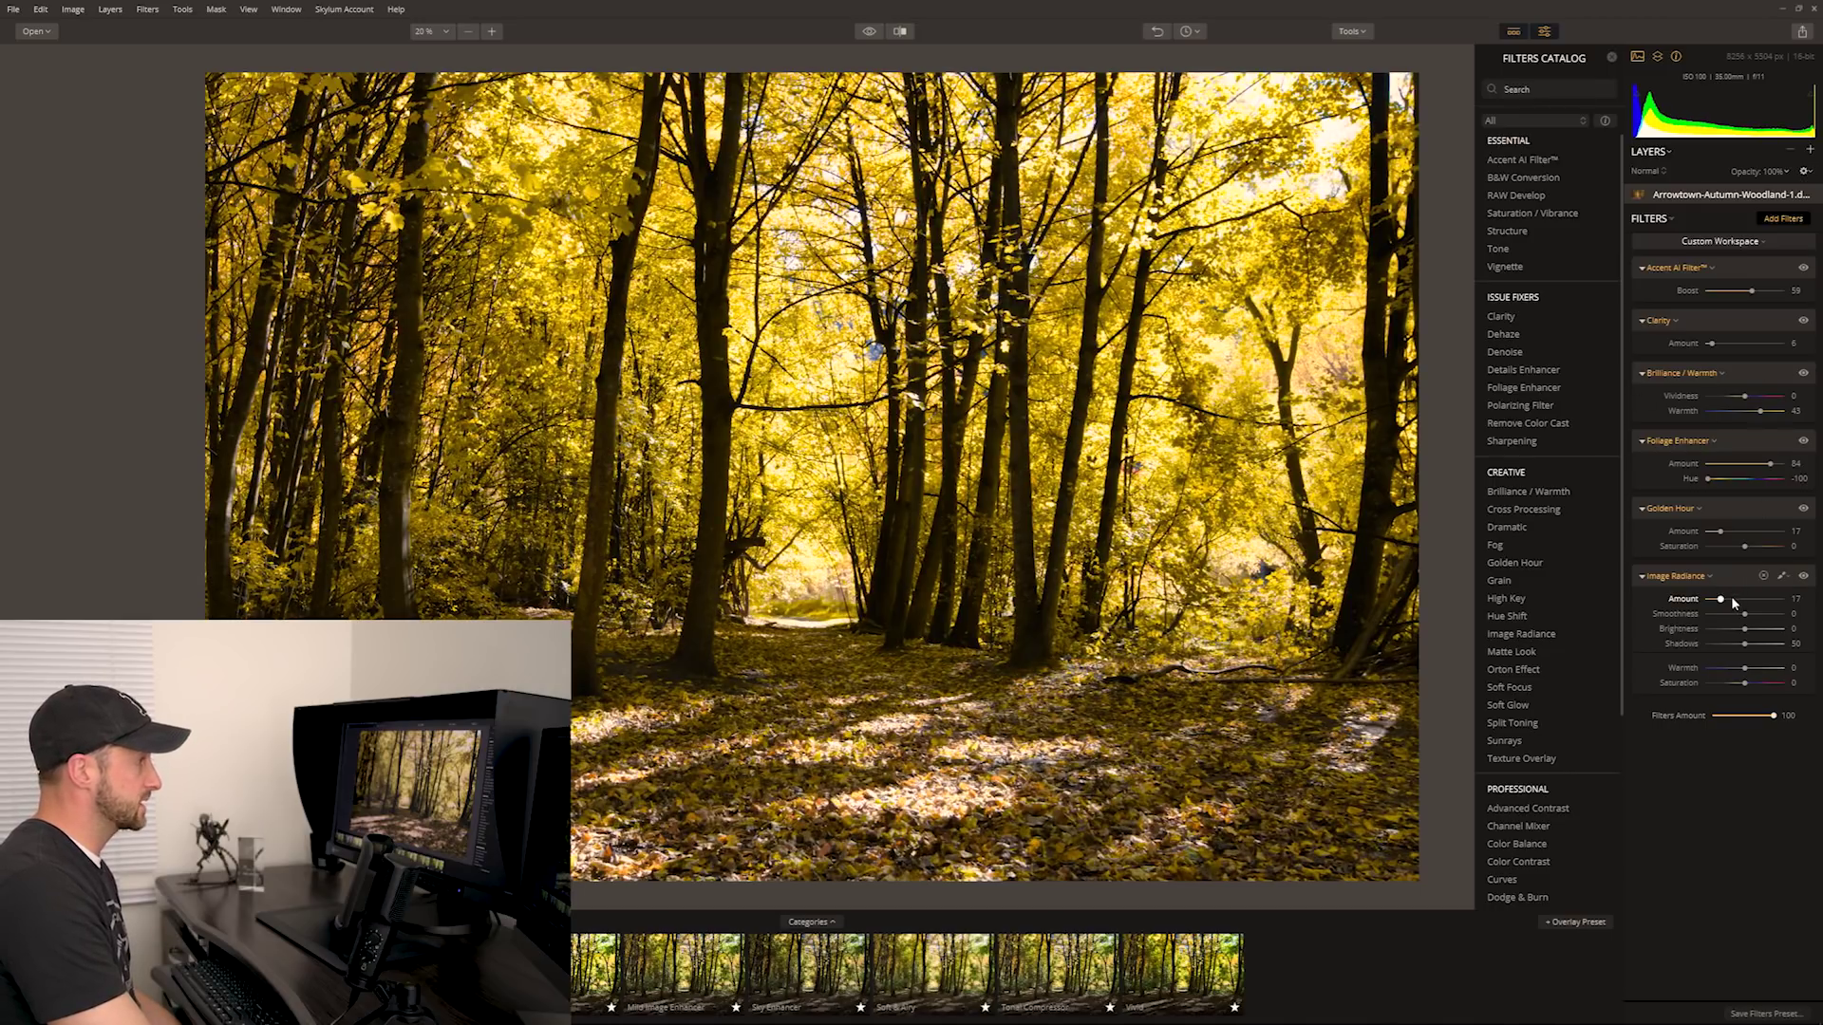
left_click_drag(1721, 602, 1726, 603)
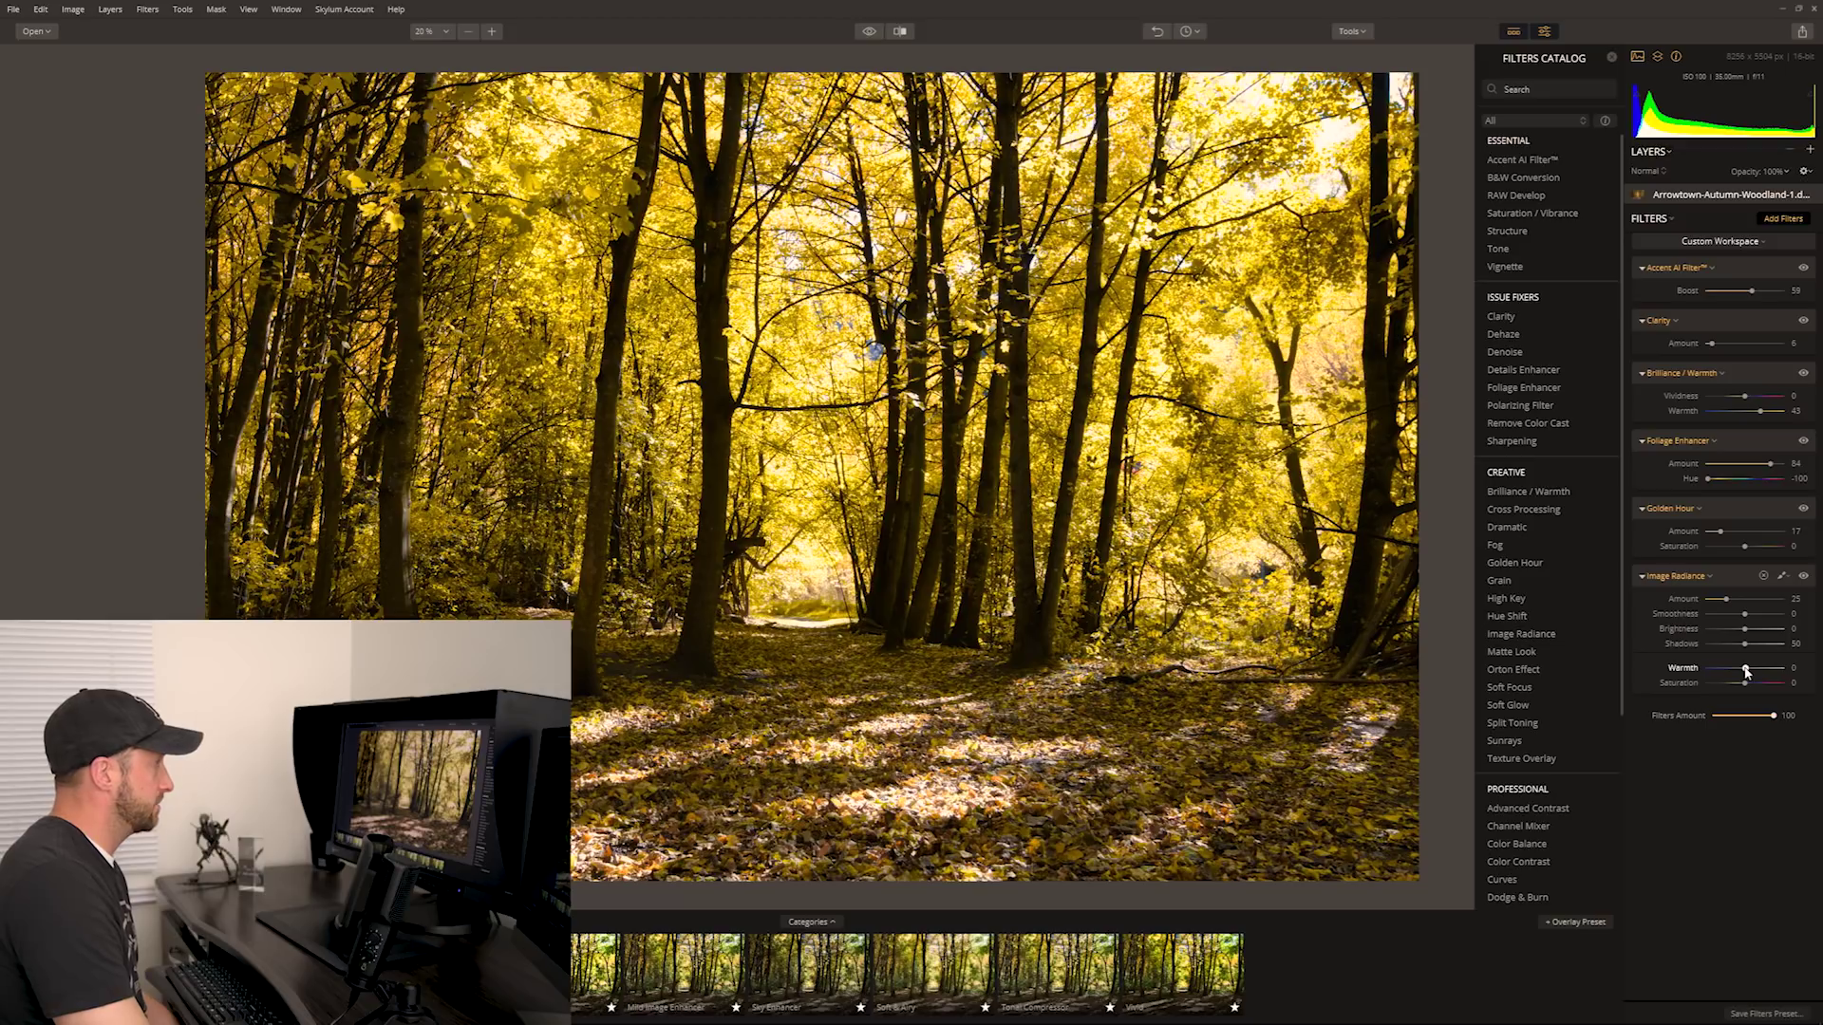
mouse_move(1746, 671)
left_mouse_down()
mouse_move(1771, 672)
mouse_move(1750, 671)
left_mouse_up()
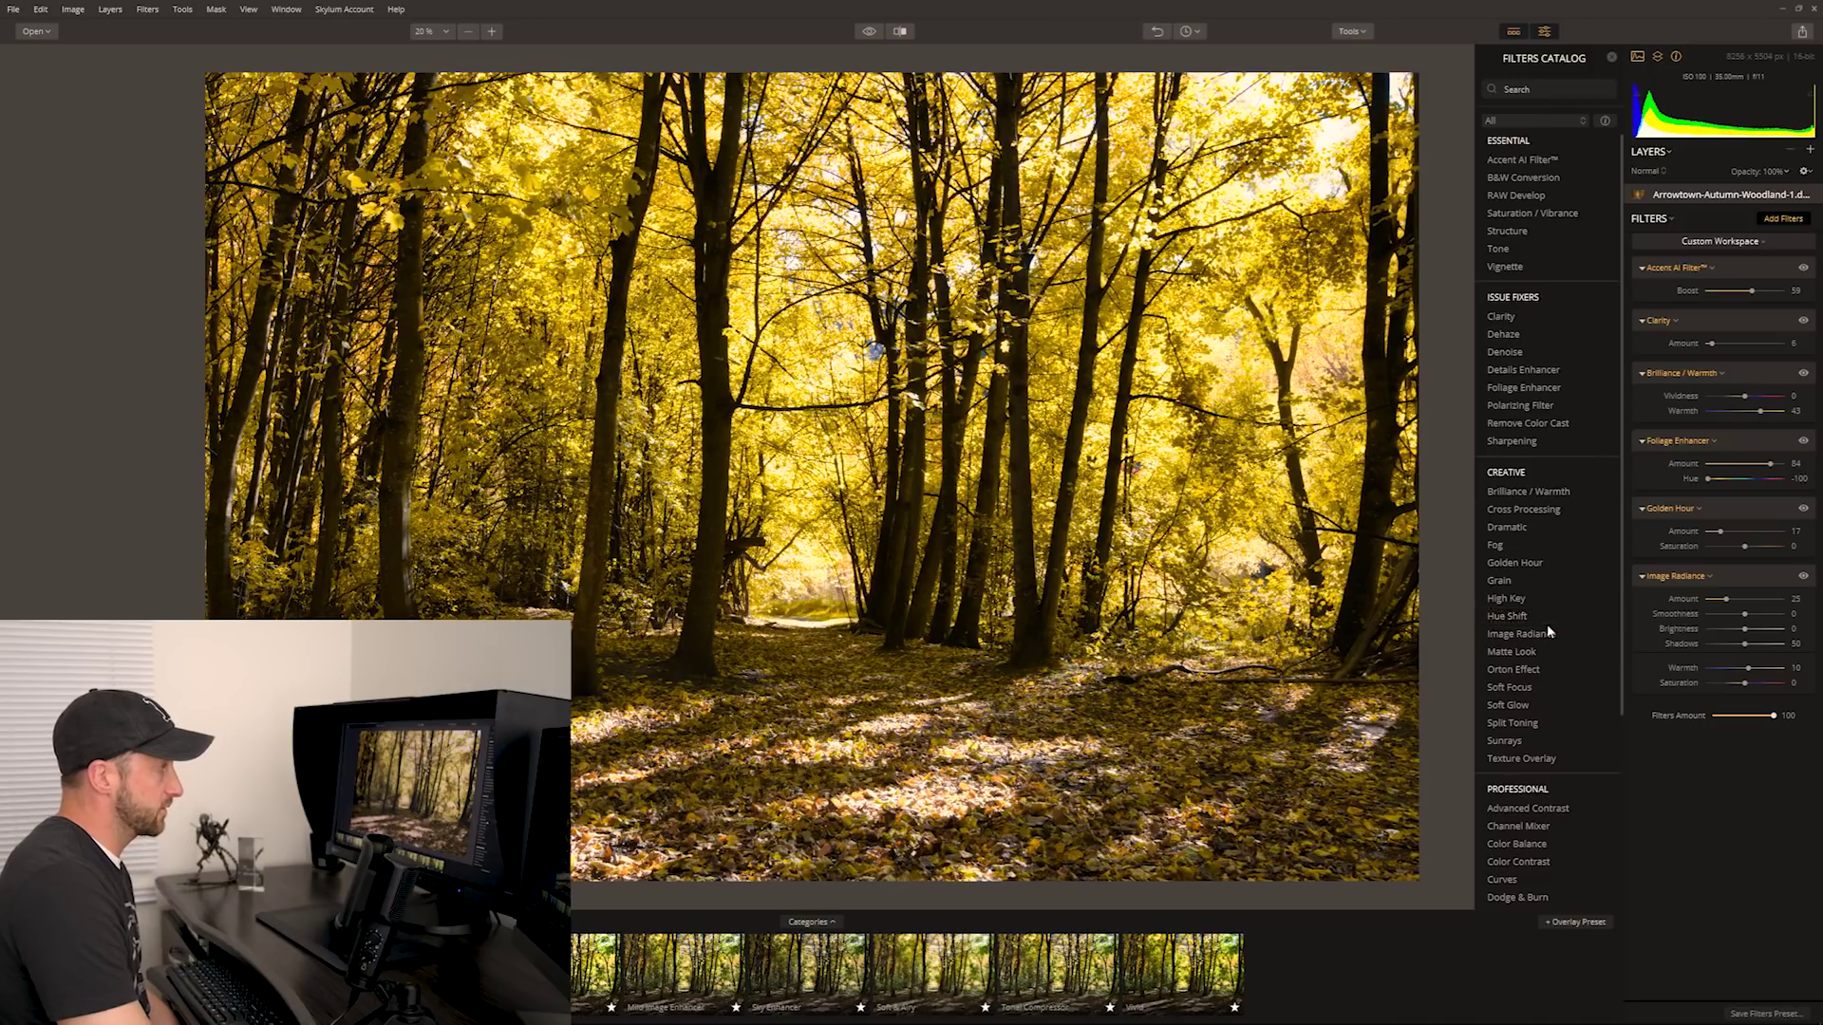
Add a Hue Shift filter and set Hue to -10 for golden-orange foliage.
left_click(1510, 616)
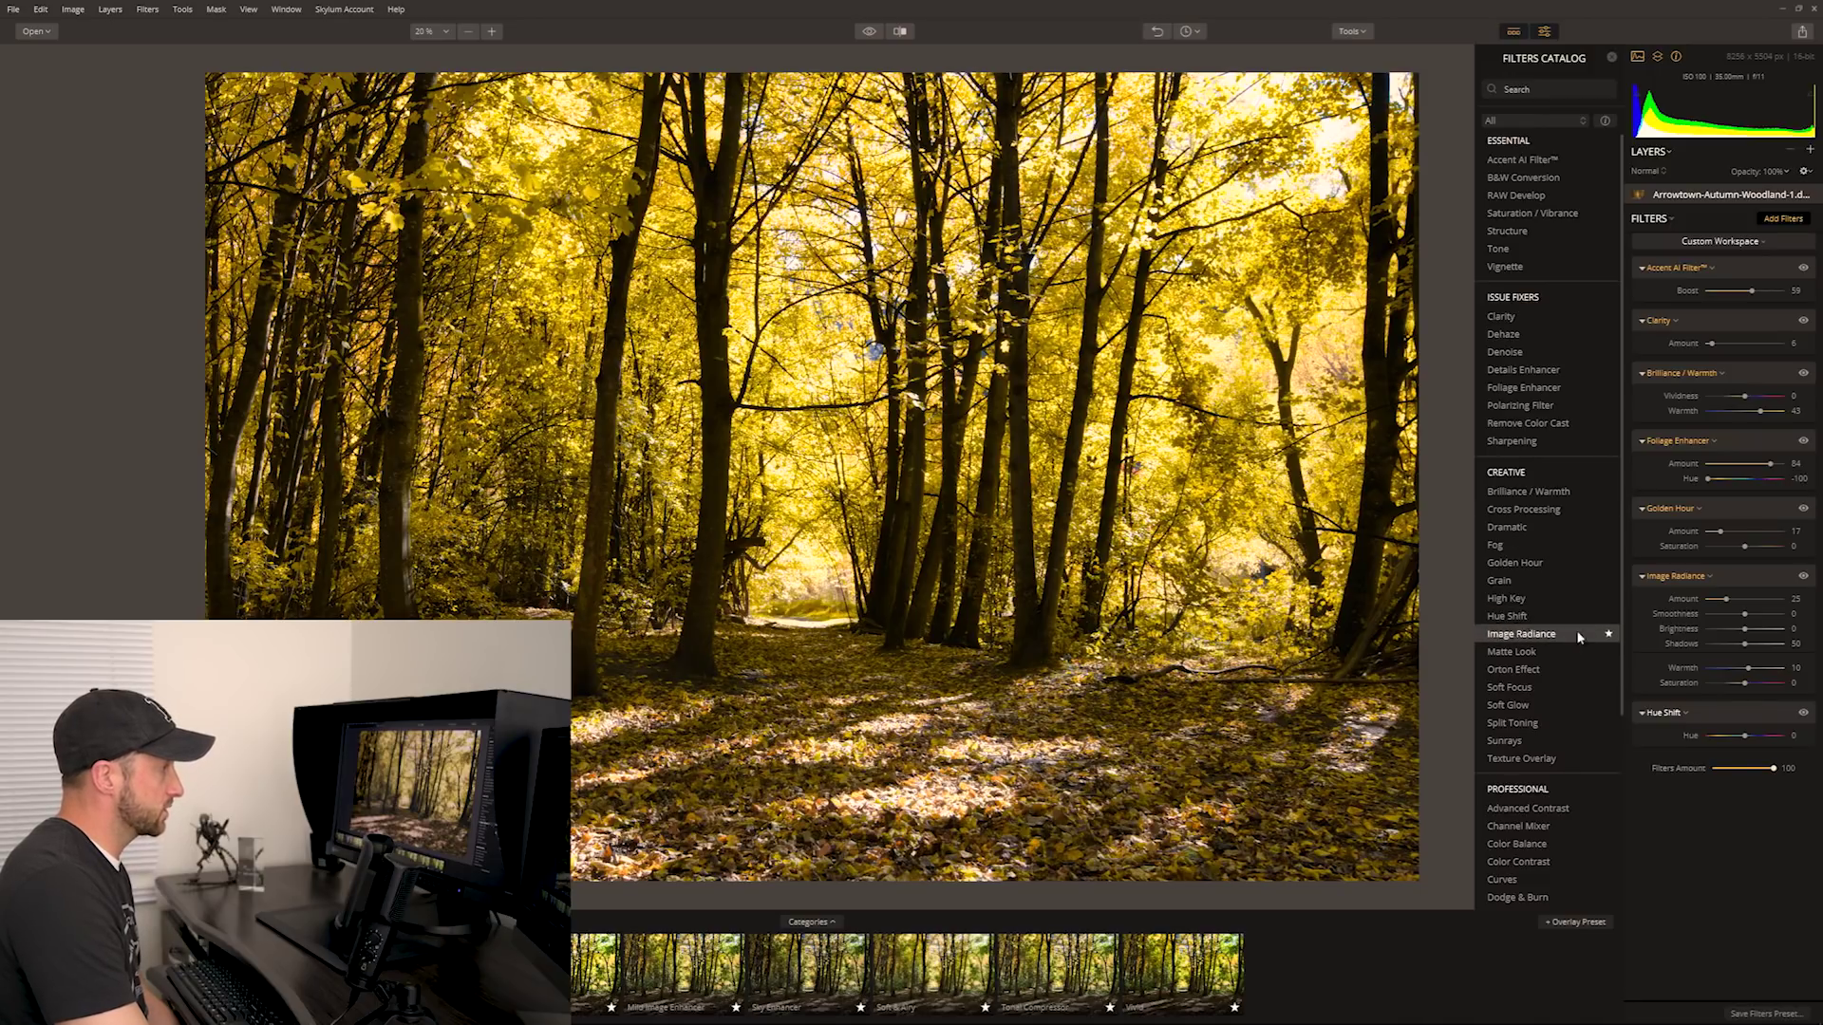
left_click_drag(1748, 738, 1741, 740)
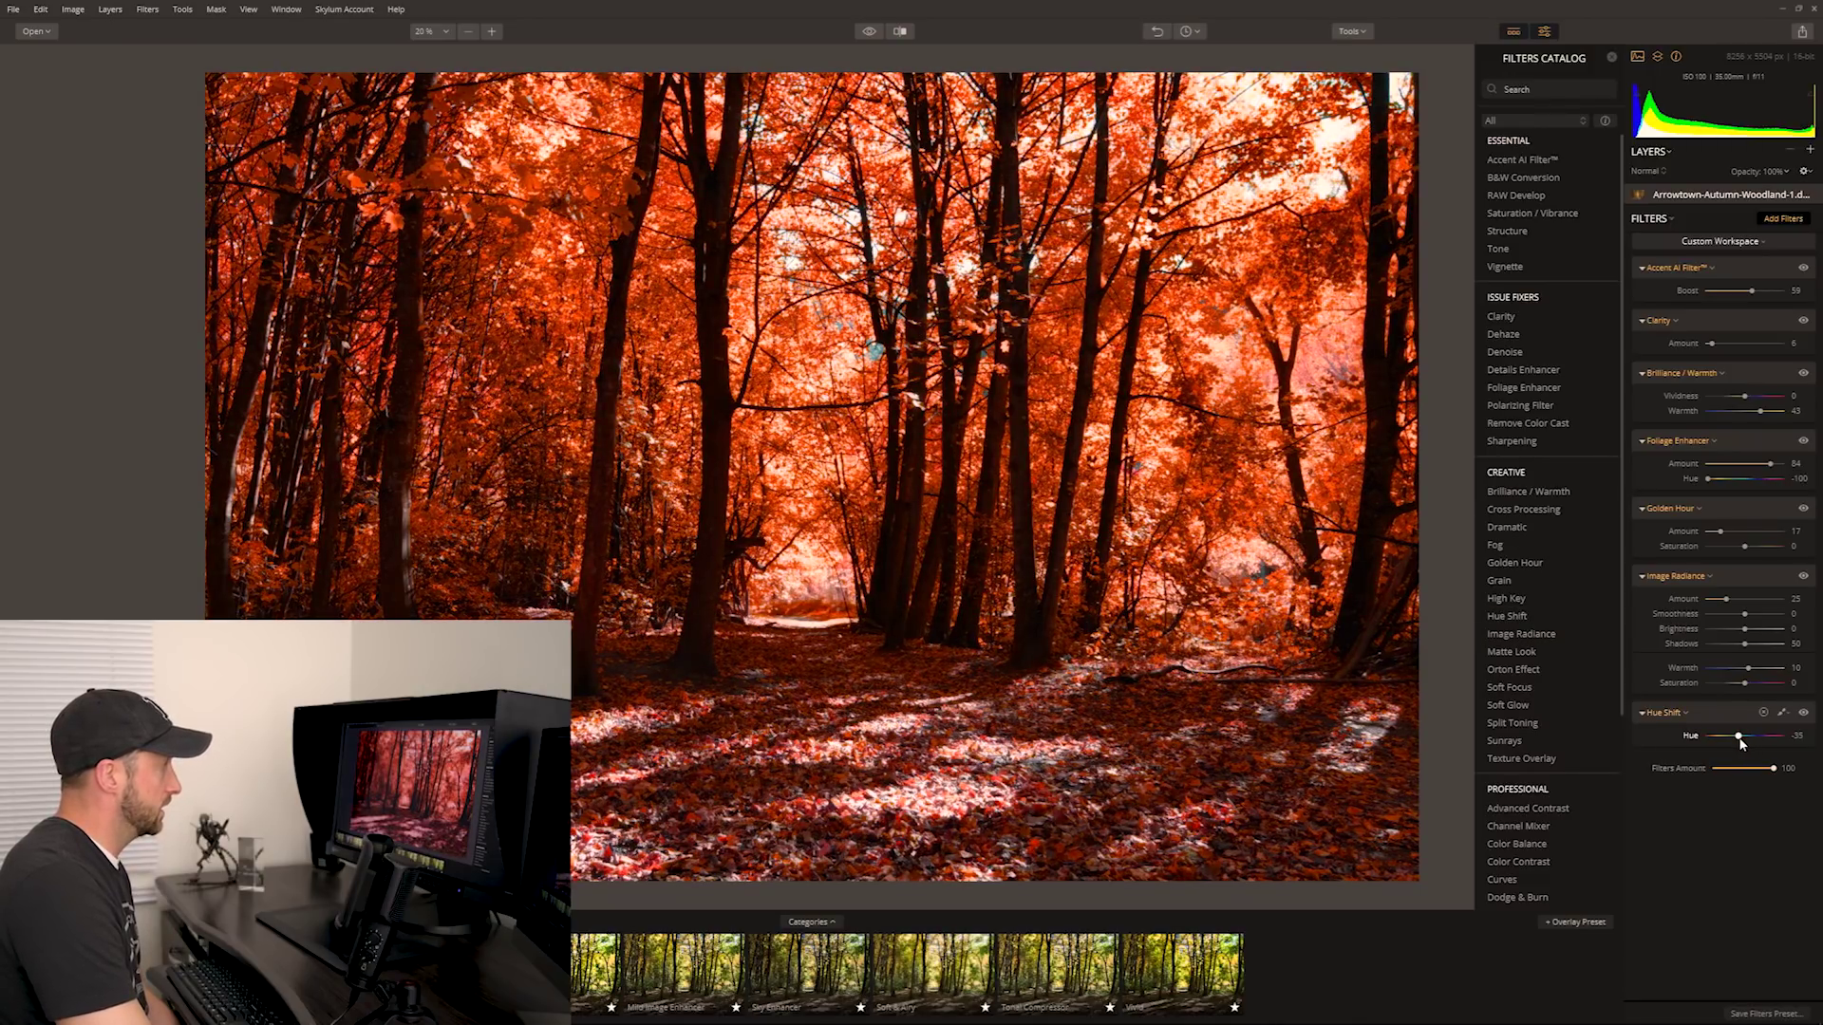
left_click_drag(1741, 743, 1744, 744)
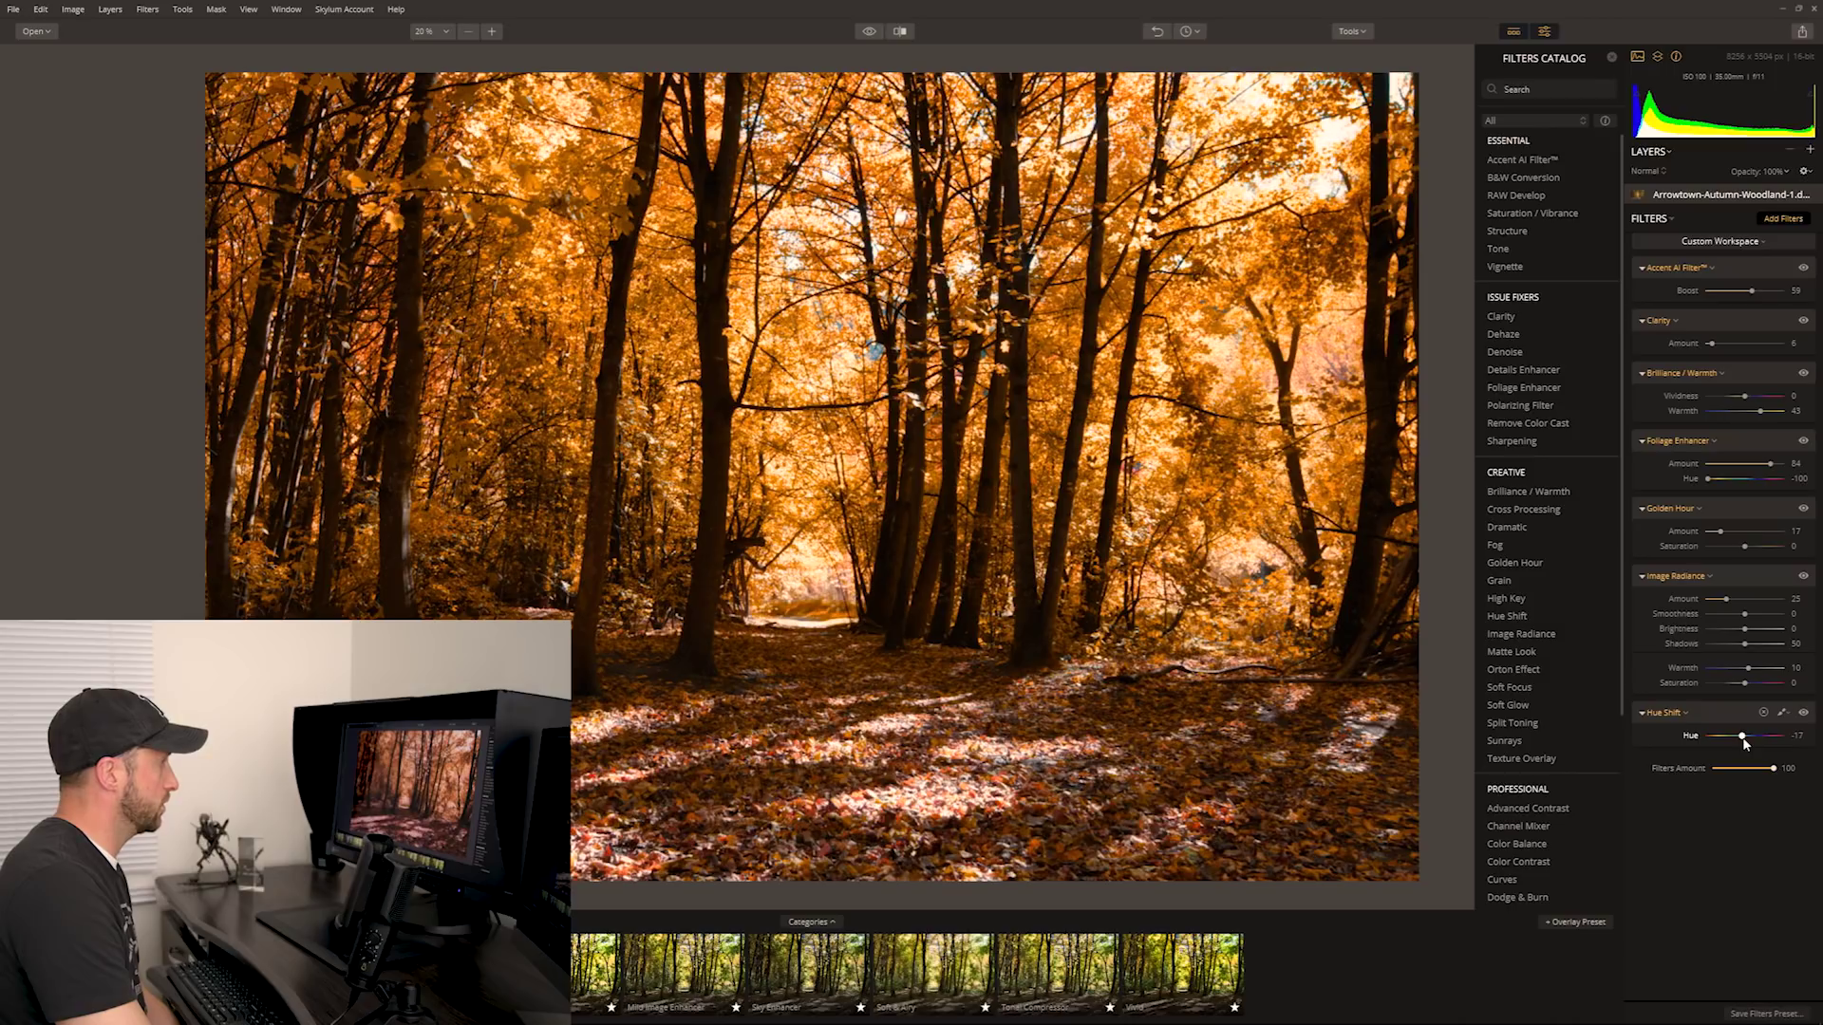
left_click_drag(1744, 743, 1745, 743)
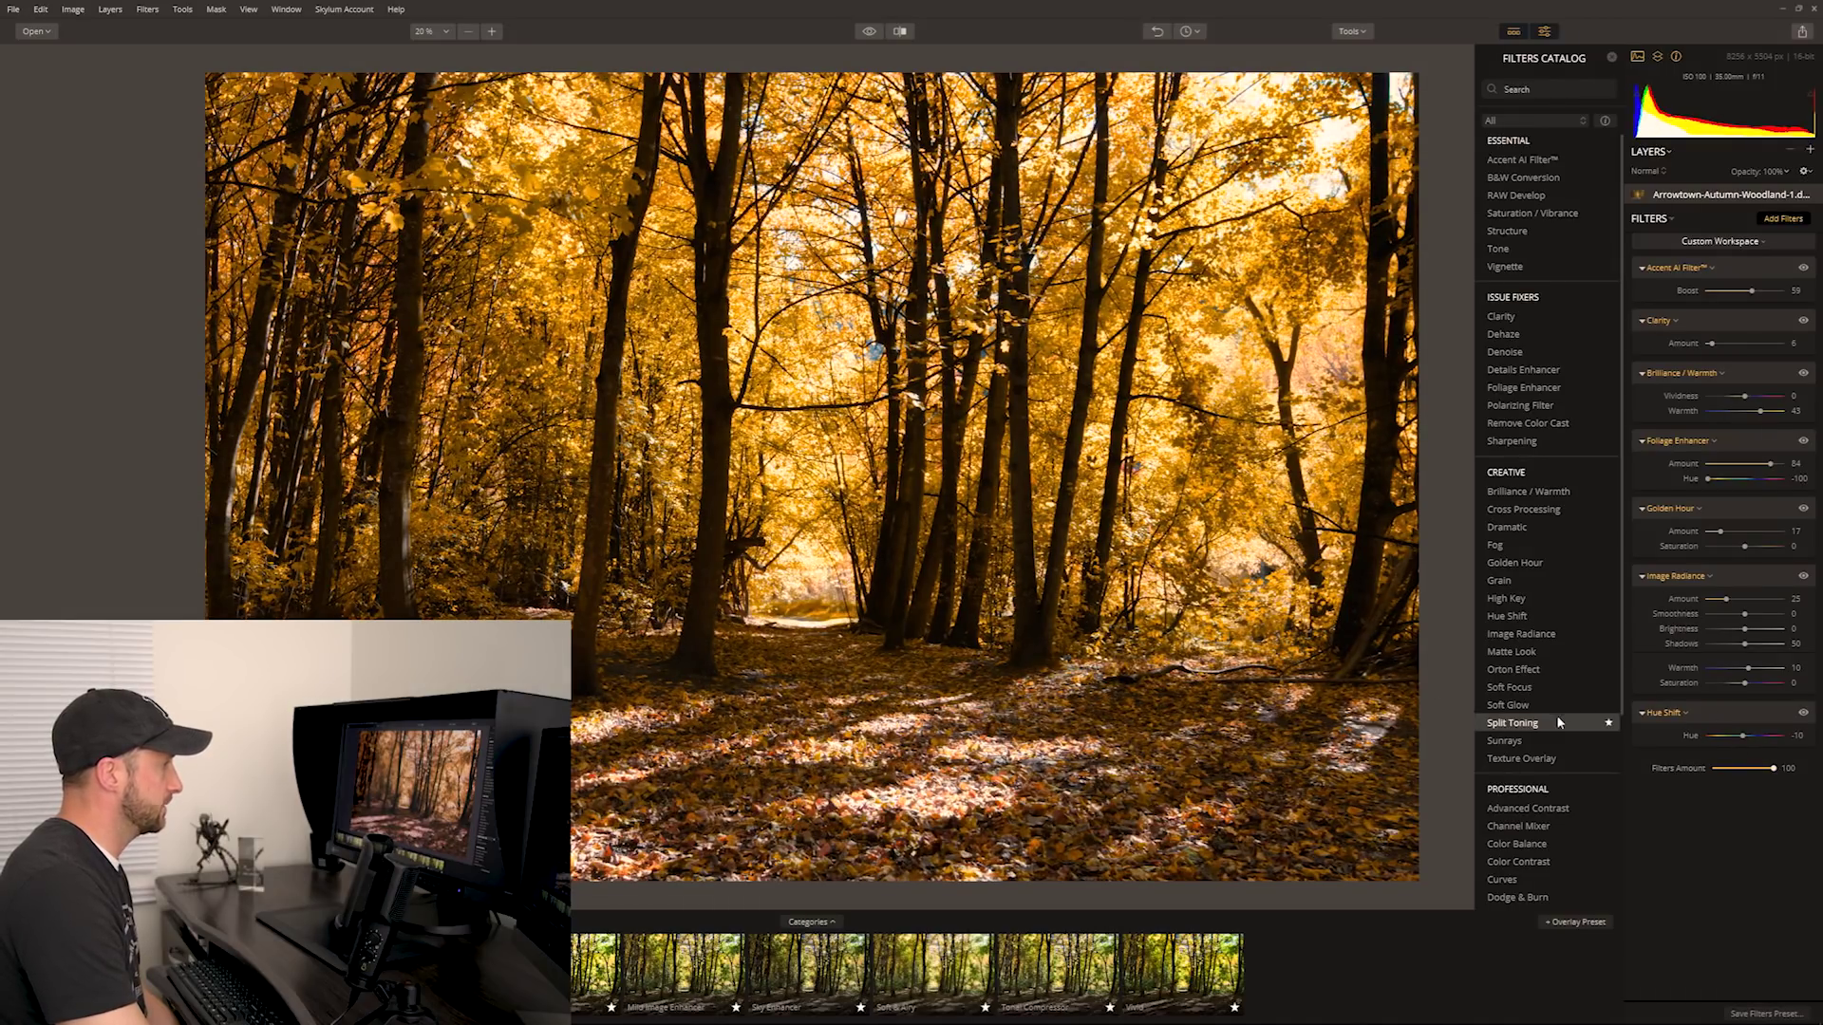
Add an Orton Effect filter with Amount 44 for a soft dreamy glow.
left_click(1540, 669)
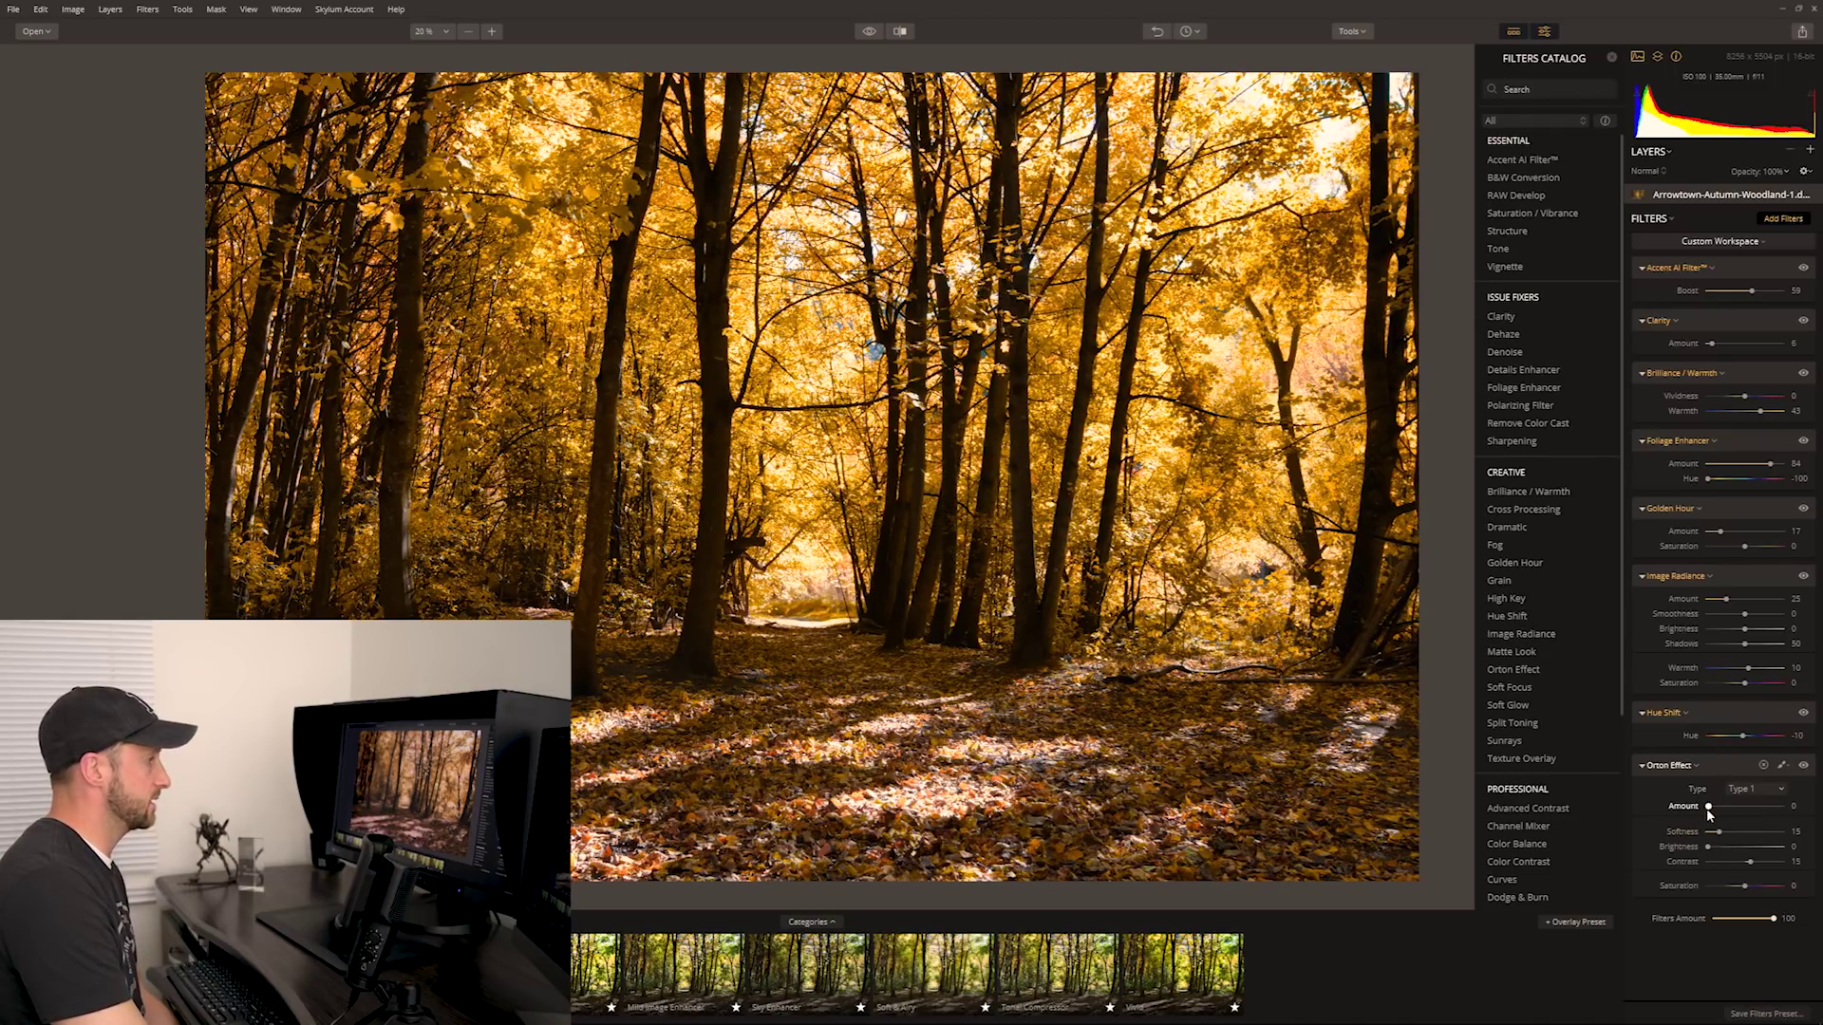
left_click_drag(1712, 804, 1781, 806)
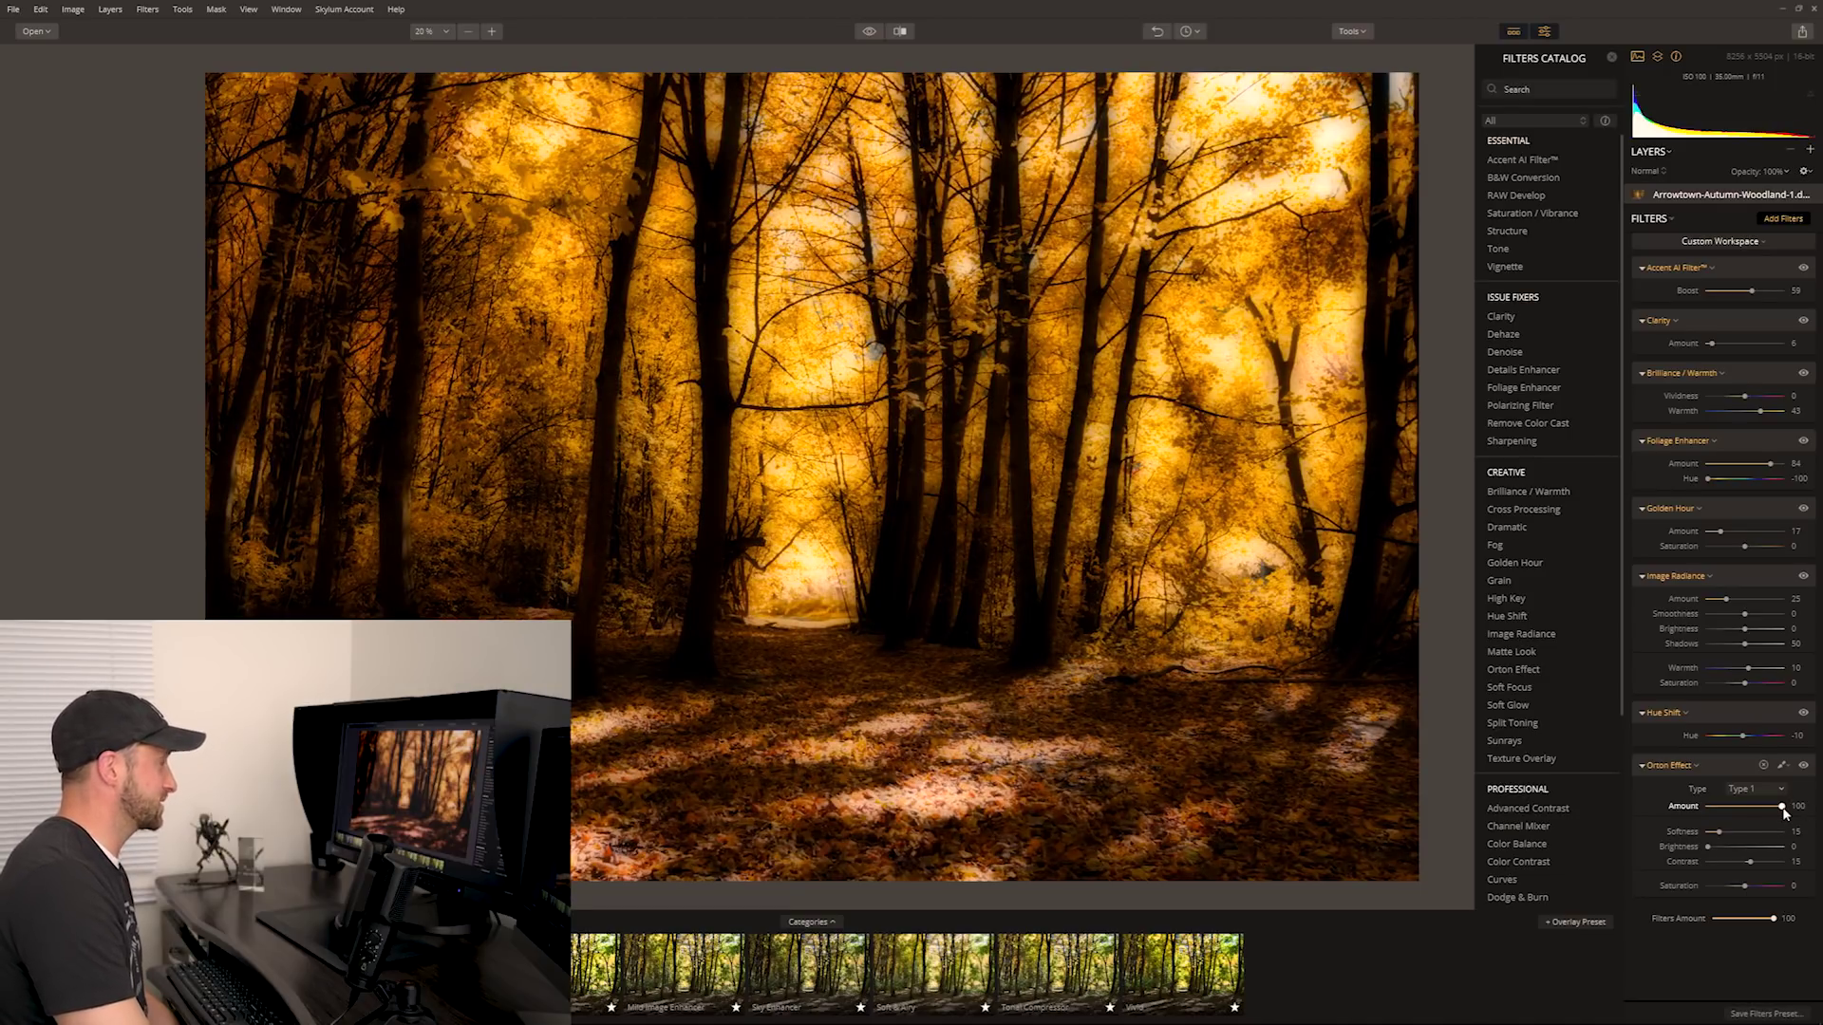
left_click_drag(1782, 808, 1741, 822)
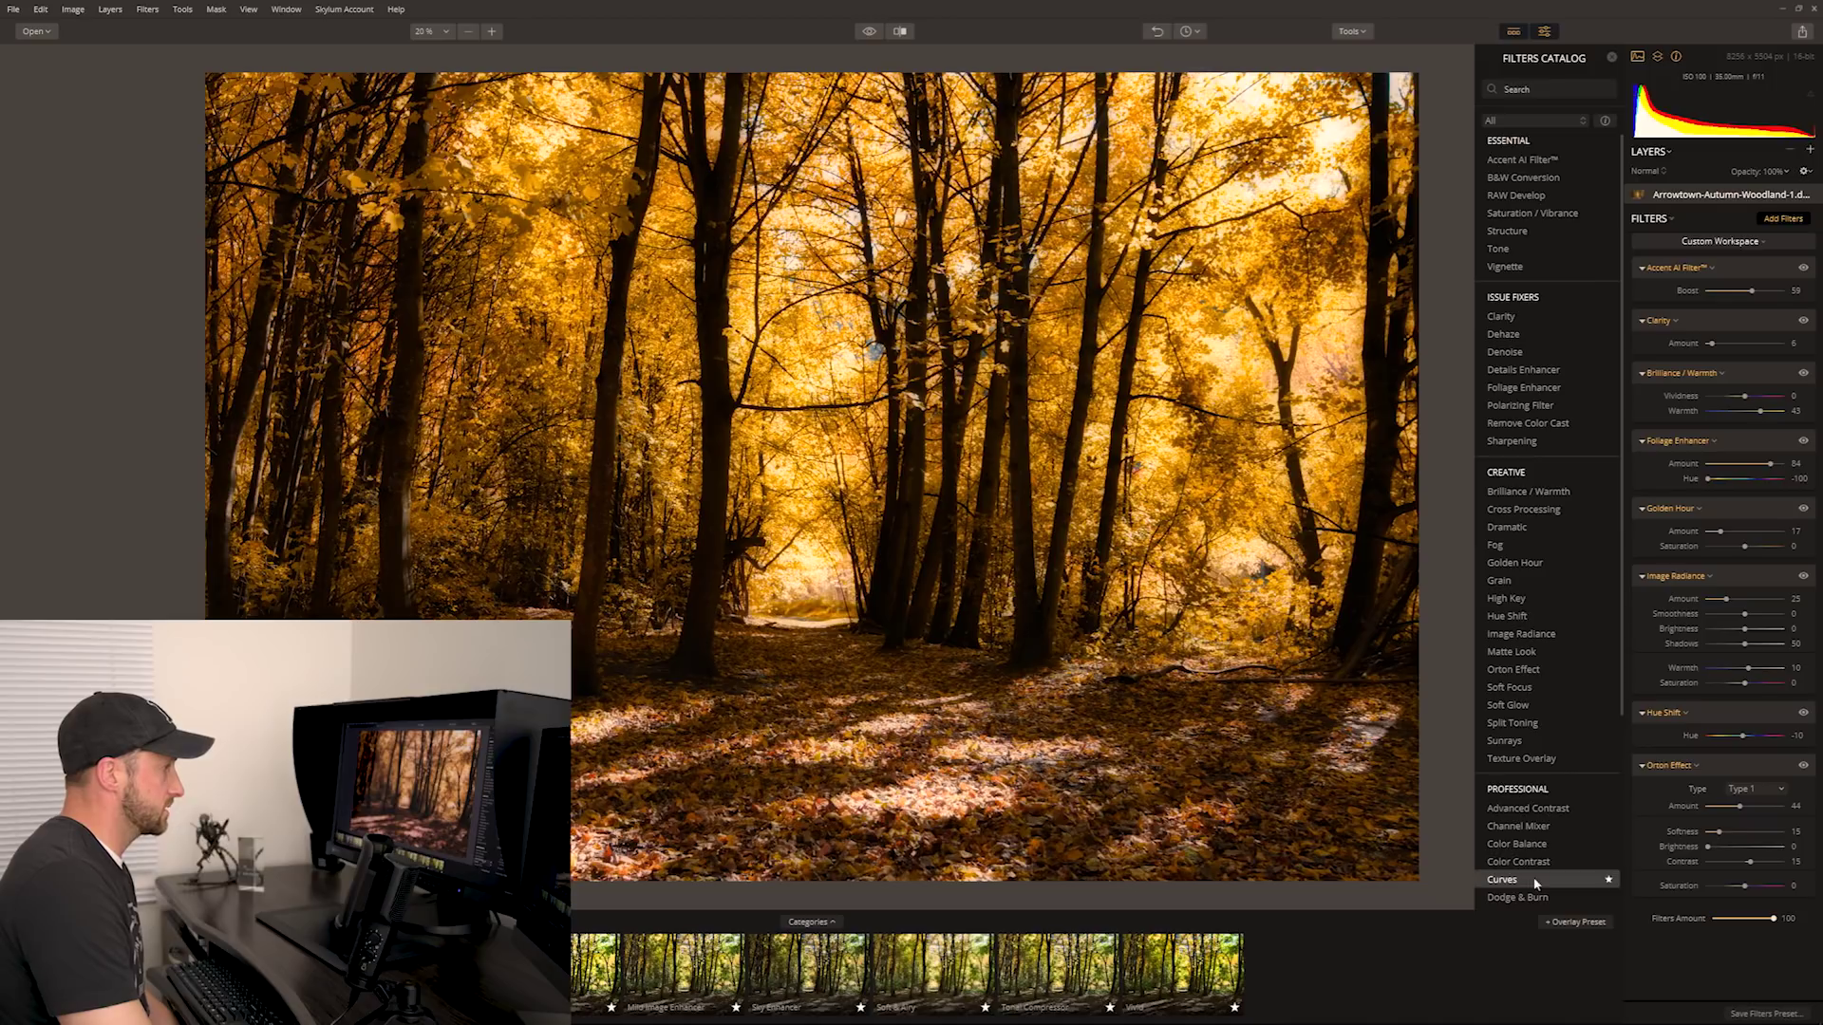
Add the Sunrays filter from the Creative section and begin placing its sun centre.
left_click(1546, 749)
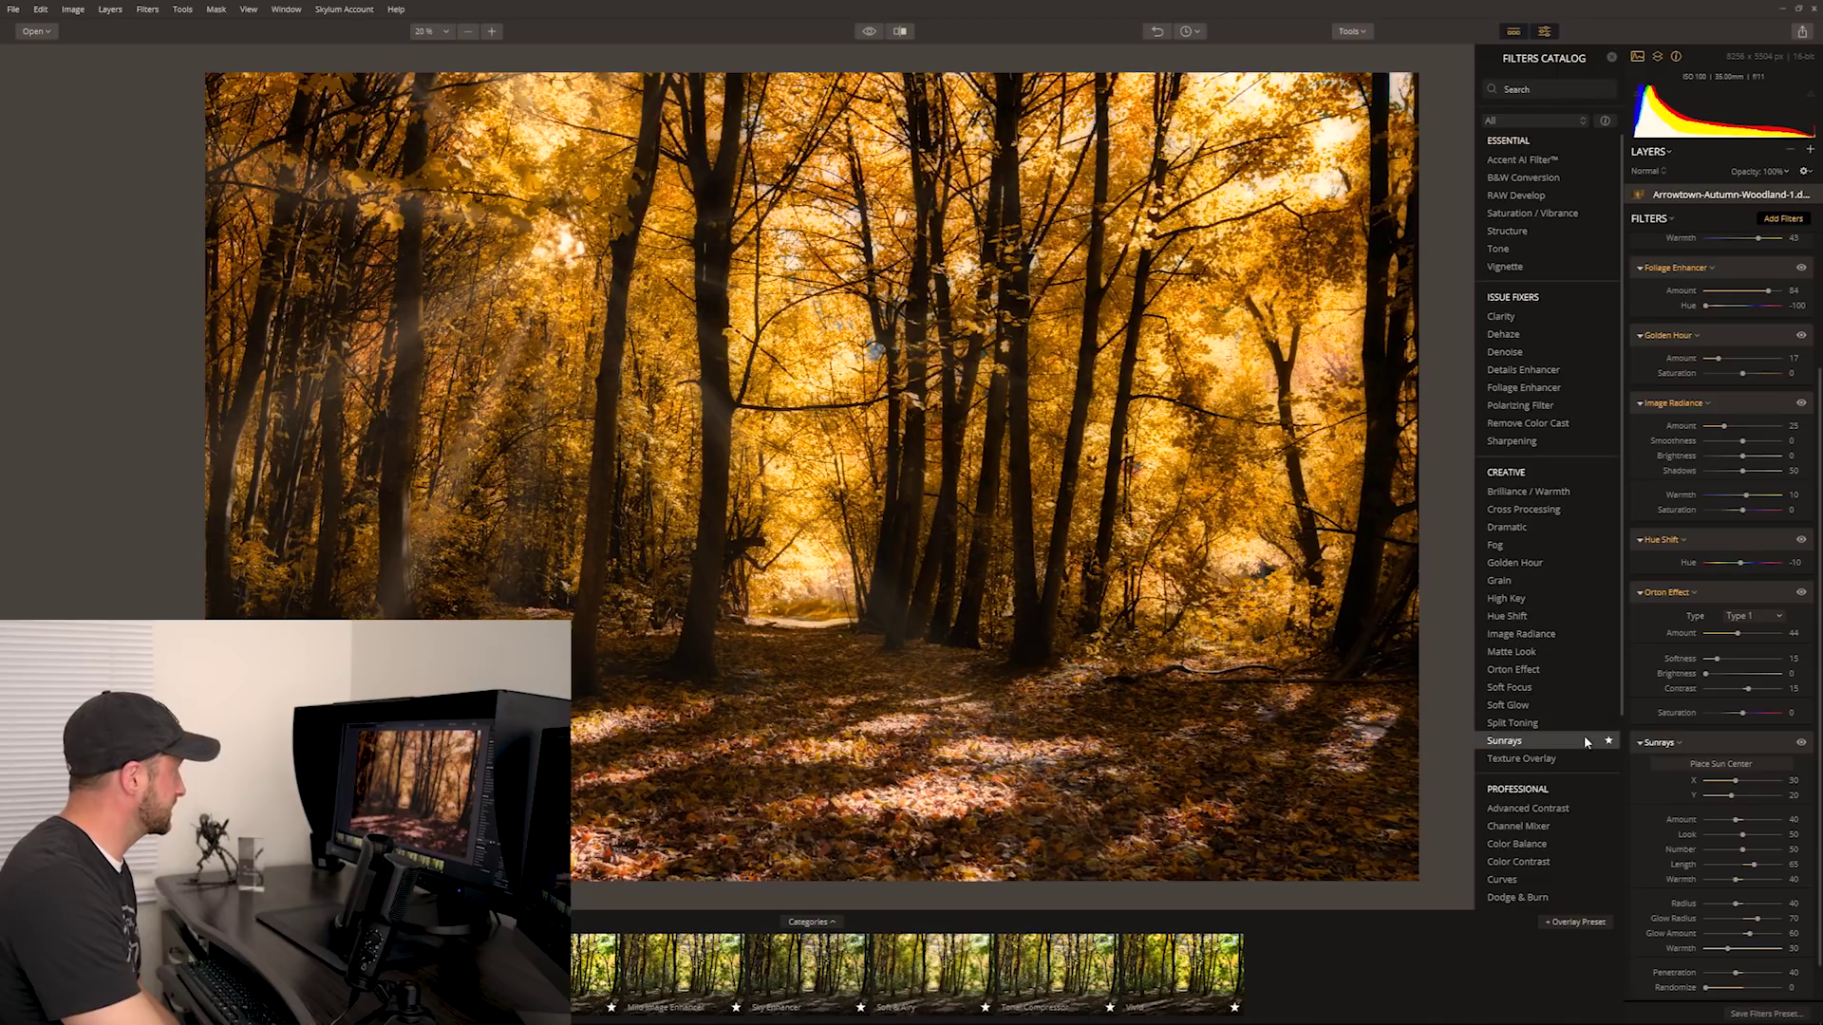
left_click(1726, 765)
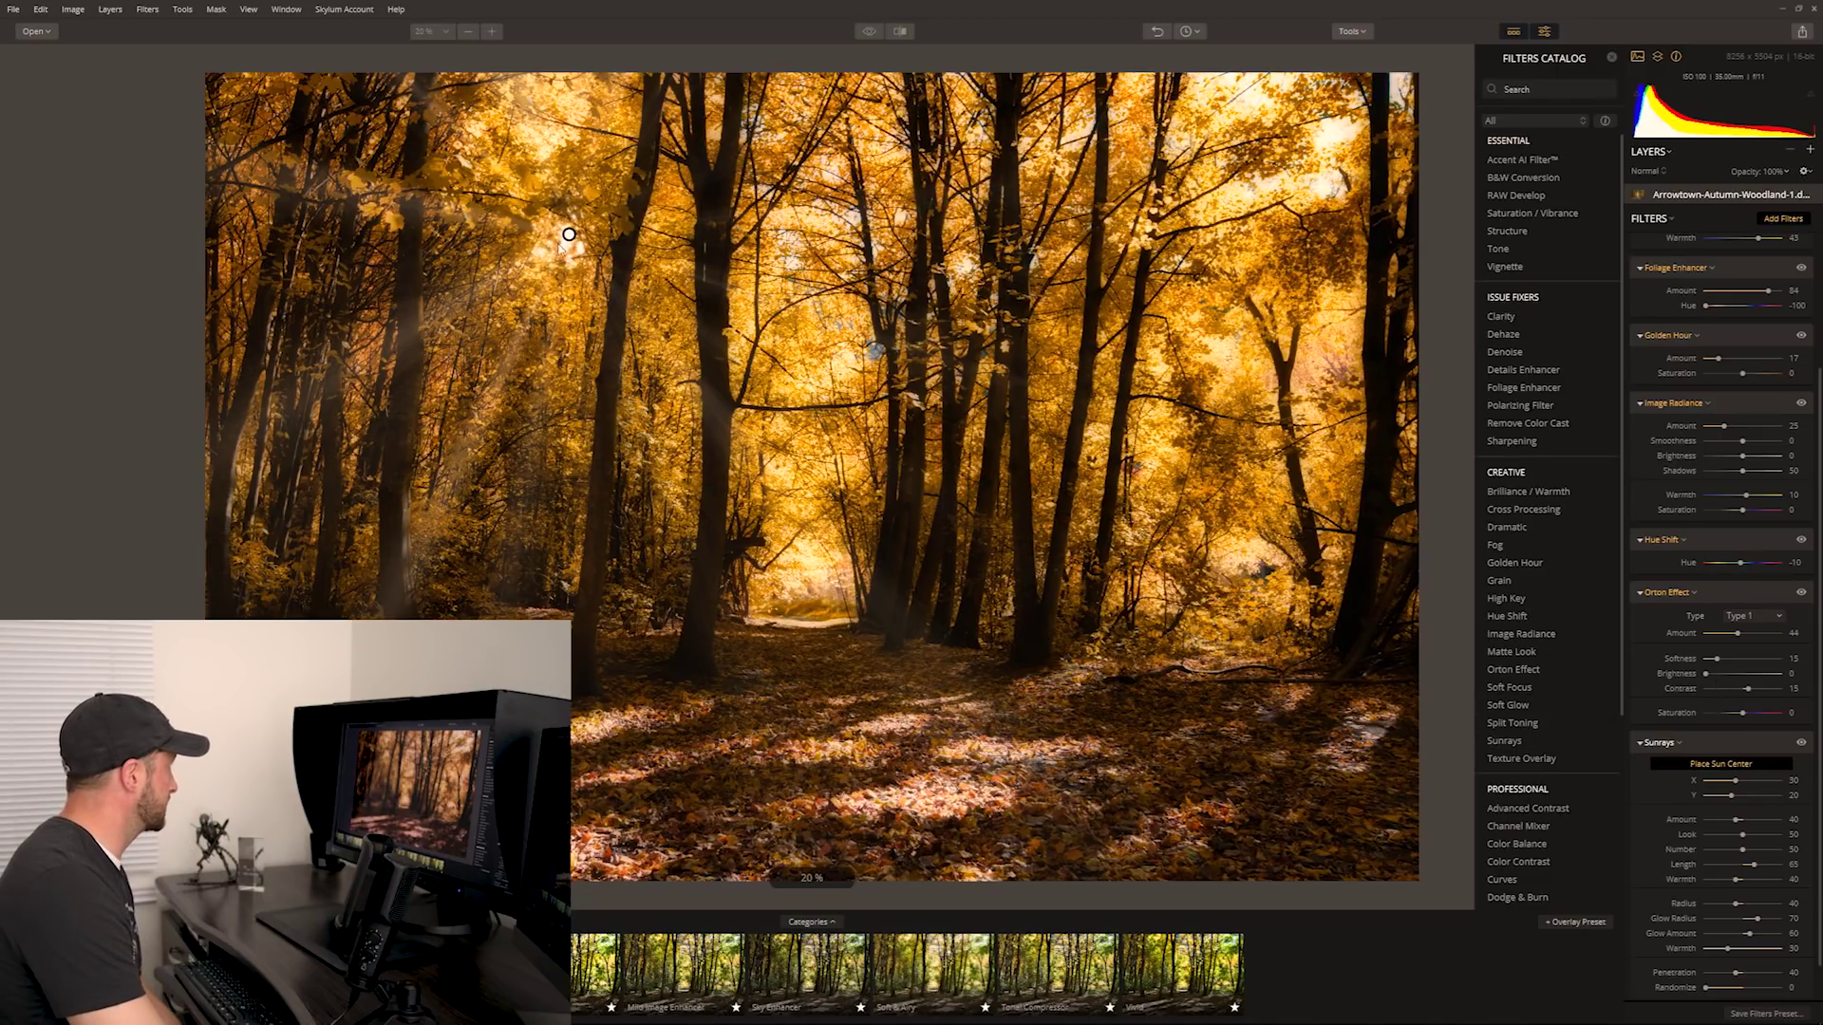
Position the sun centre in the upper-right treetops.
mouse_move(569, 234)
left_mouse_down()
mouse_move(731, 213)
mouse_move(767, 391)
mouse_move(798, 358)
mouse_move(797, 244)
mouse_move(853, 206)
mouse_move(822, 251)
mouse_move(812, 313)
mouse_move(835, 358)
mouse_move(810, 463)
mouse_move(774, 408)
mouse_move(816, 371)
mouse_move(1271, 536)
mouse_move(978, 285)
mouse_move(1215, 256)
mouse_move(1301, 323)
left_mouse_up()
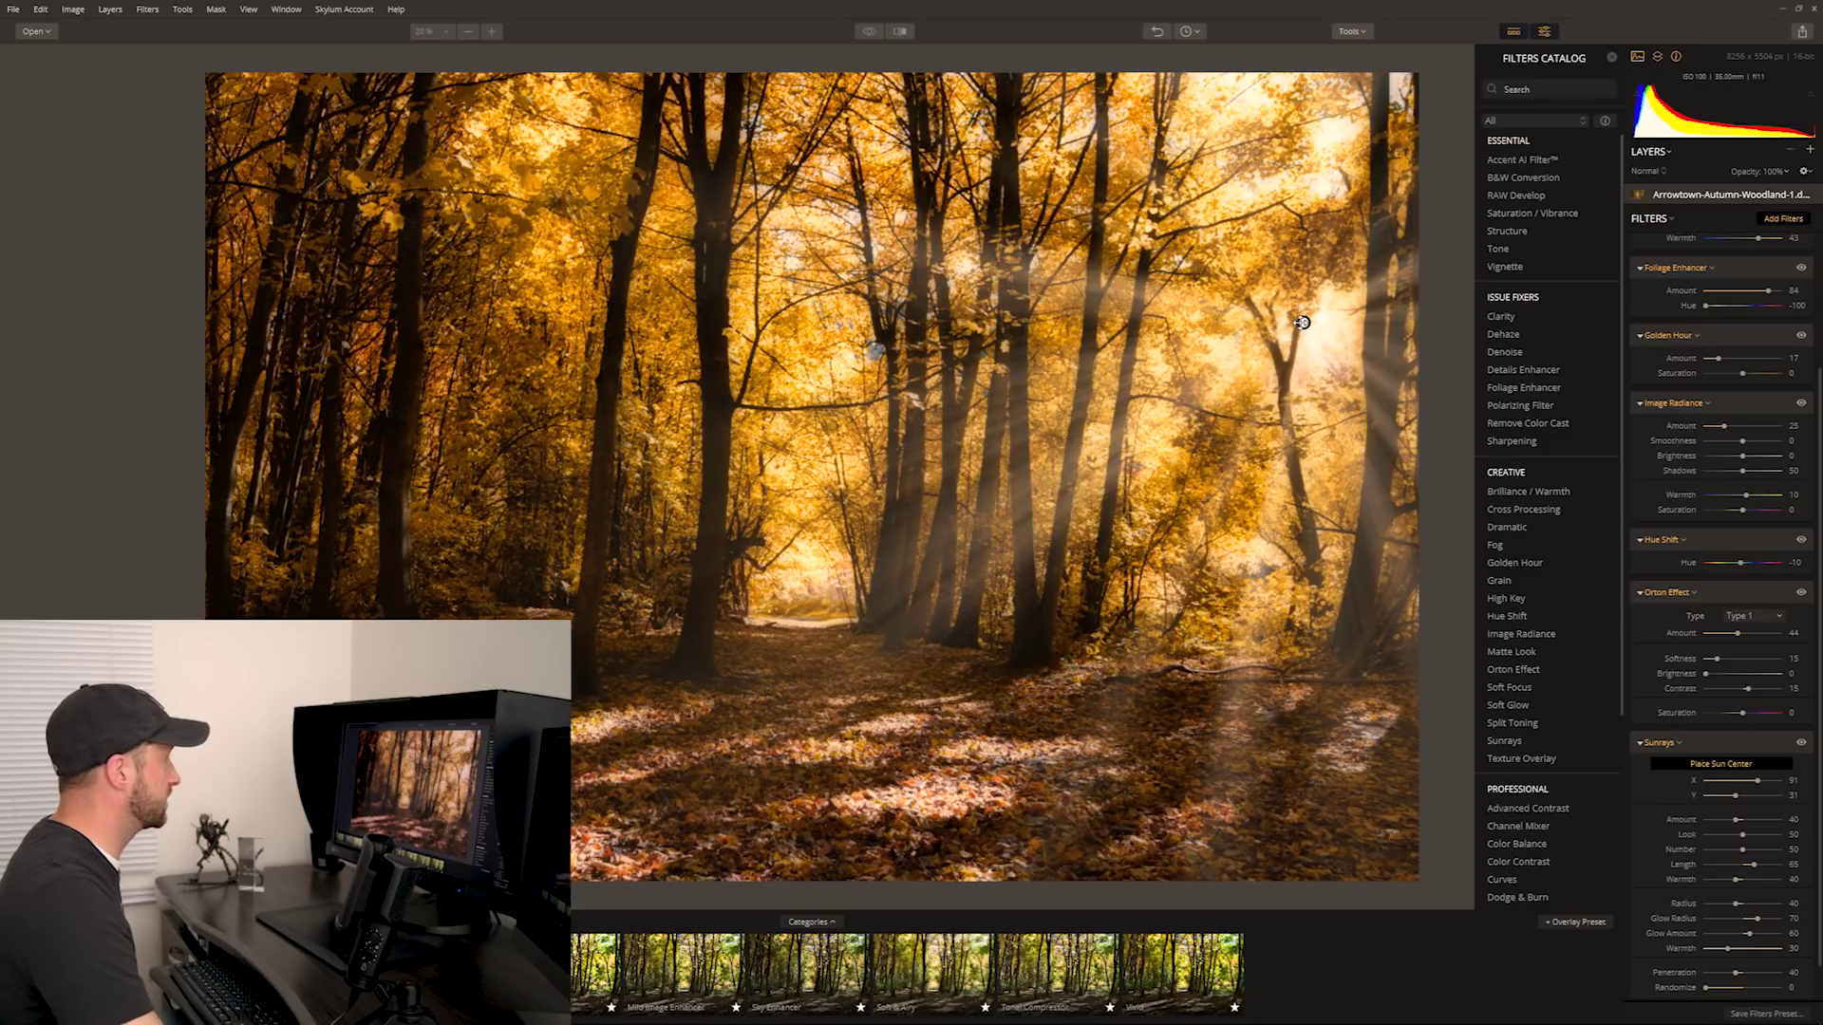
mouse_move(1302, 322)
left_mouse_down()
mouse_move(1314, 313)
mouse_move(1293, 446)
mouse_move(1310, 387)
mouse_move(1208, 446)
mouse_move(1265, 532)
mouse_move(1367, 455)
mouse_move(1310, 304)
mouse_move(1302, 177)
mouse_move(1341, 123)
mouse_move(1319, 143)
left_mouse_up()
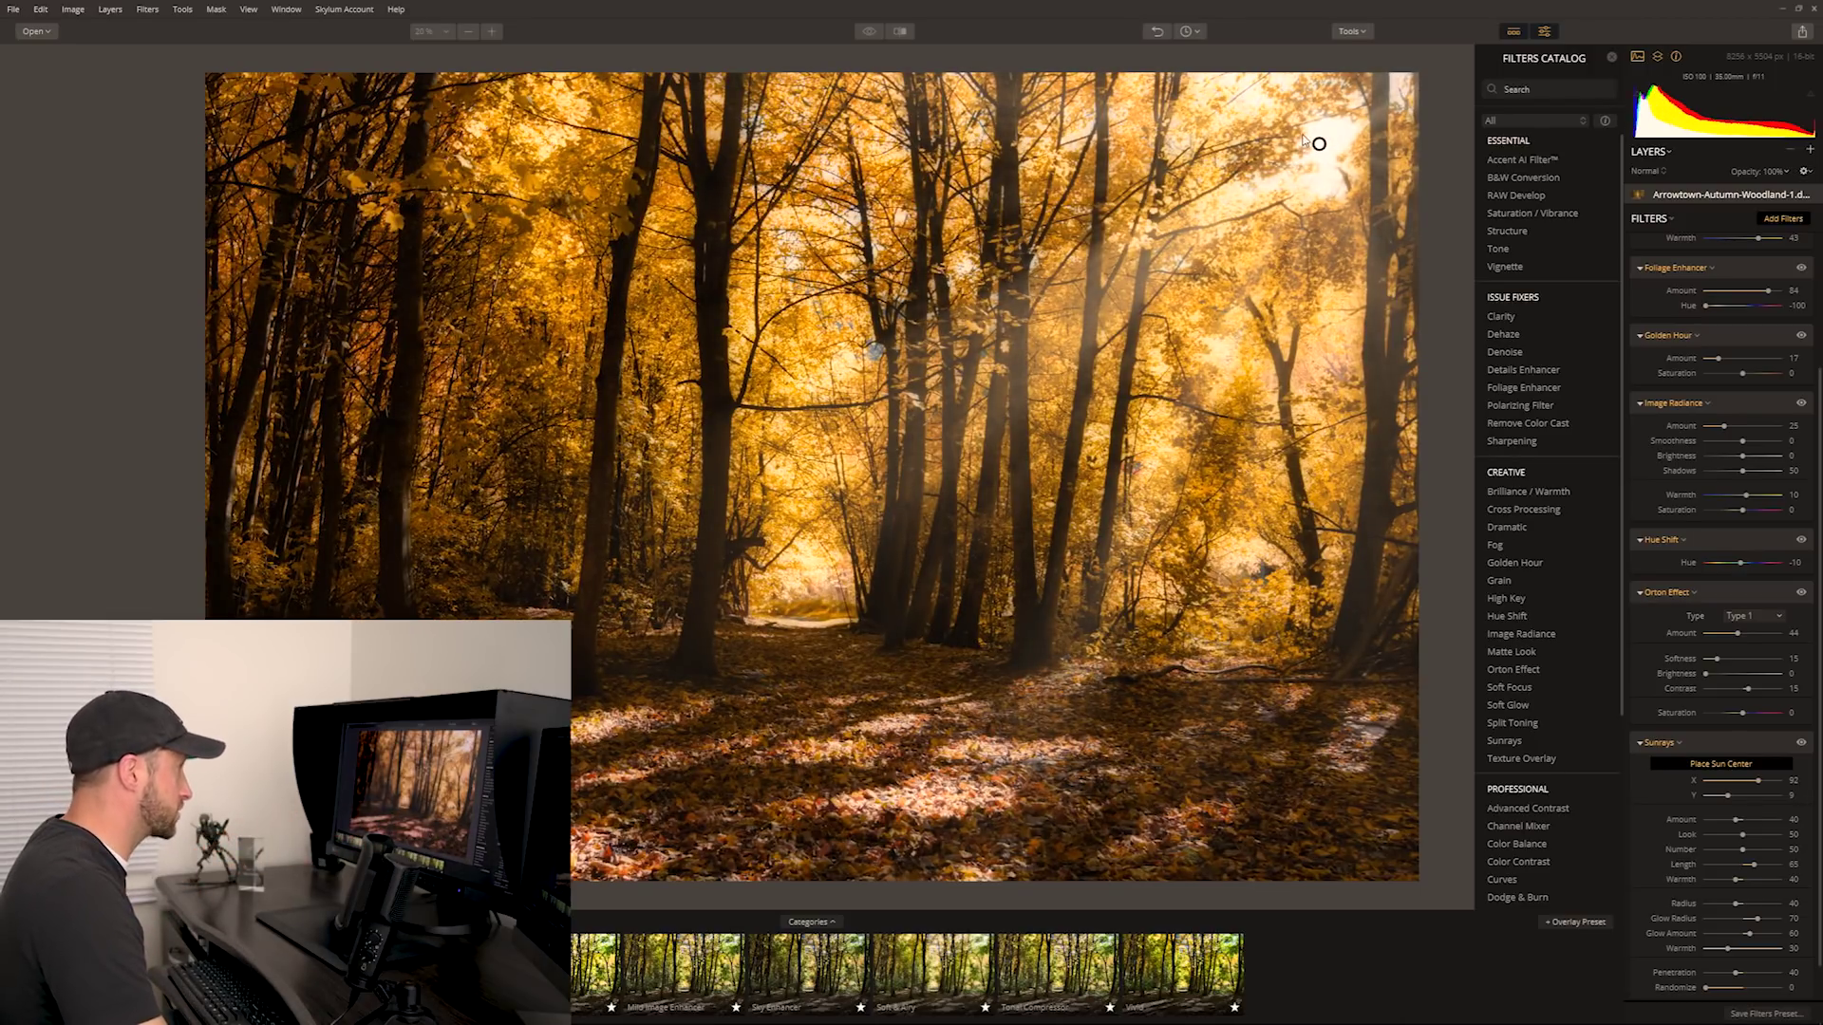
mouse_move(1320, 144)
left_mouse_down()
mouse_move(1395, 87)
mouse_move(1327, 133)
mouse_move(1335, 189)
mouse_move(1329, 138)
left_mouse_up()
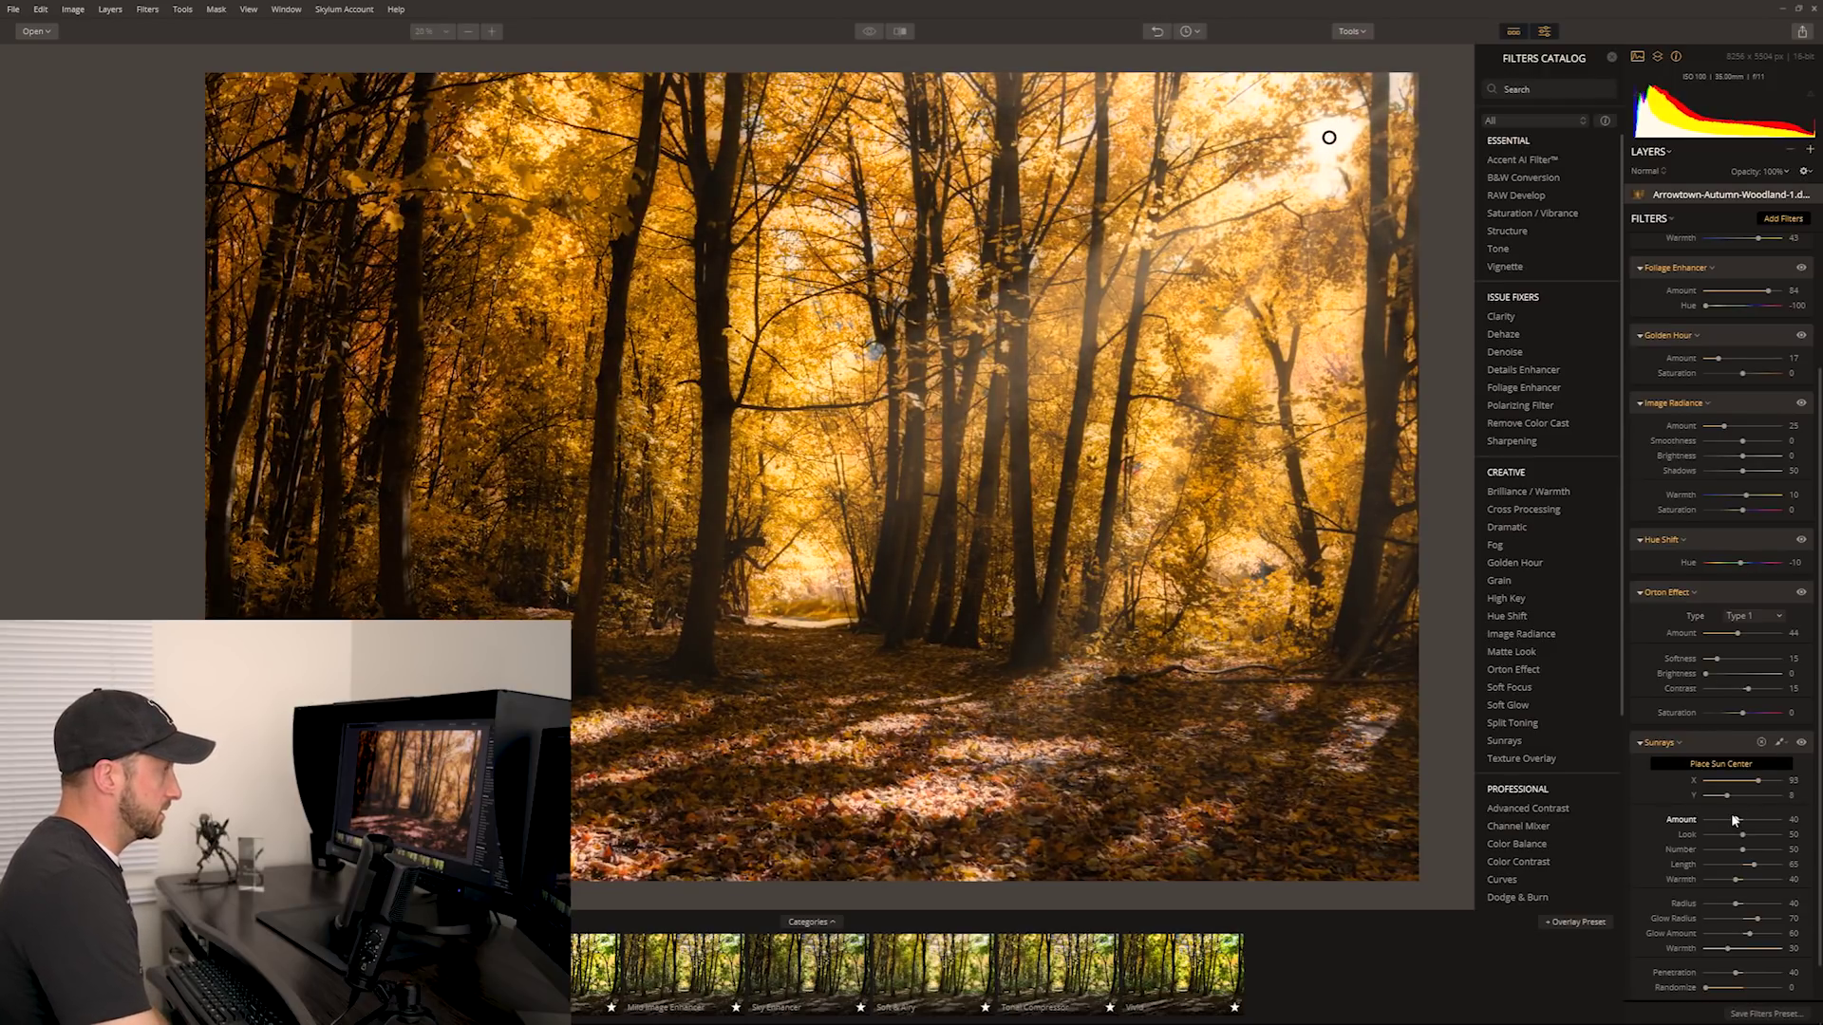
Raise Sunrays Amount, Length and Warmth, with Radius 48 and Glow Amount 100.
left_click_drag(1738, 822, 1785, 830)
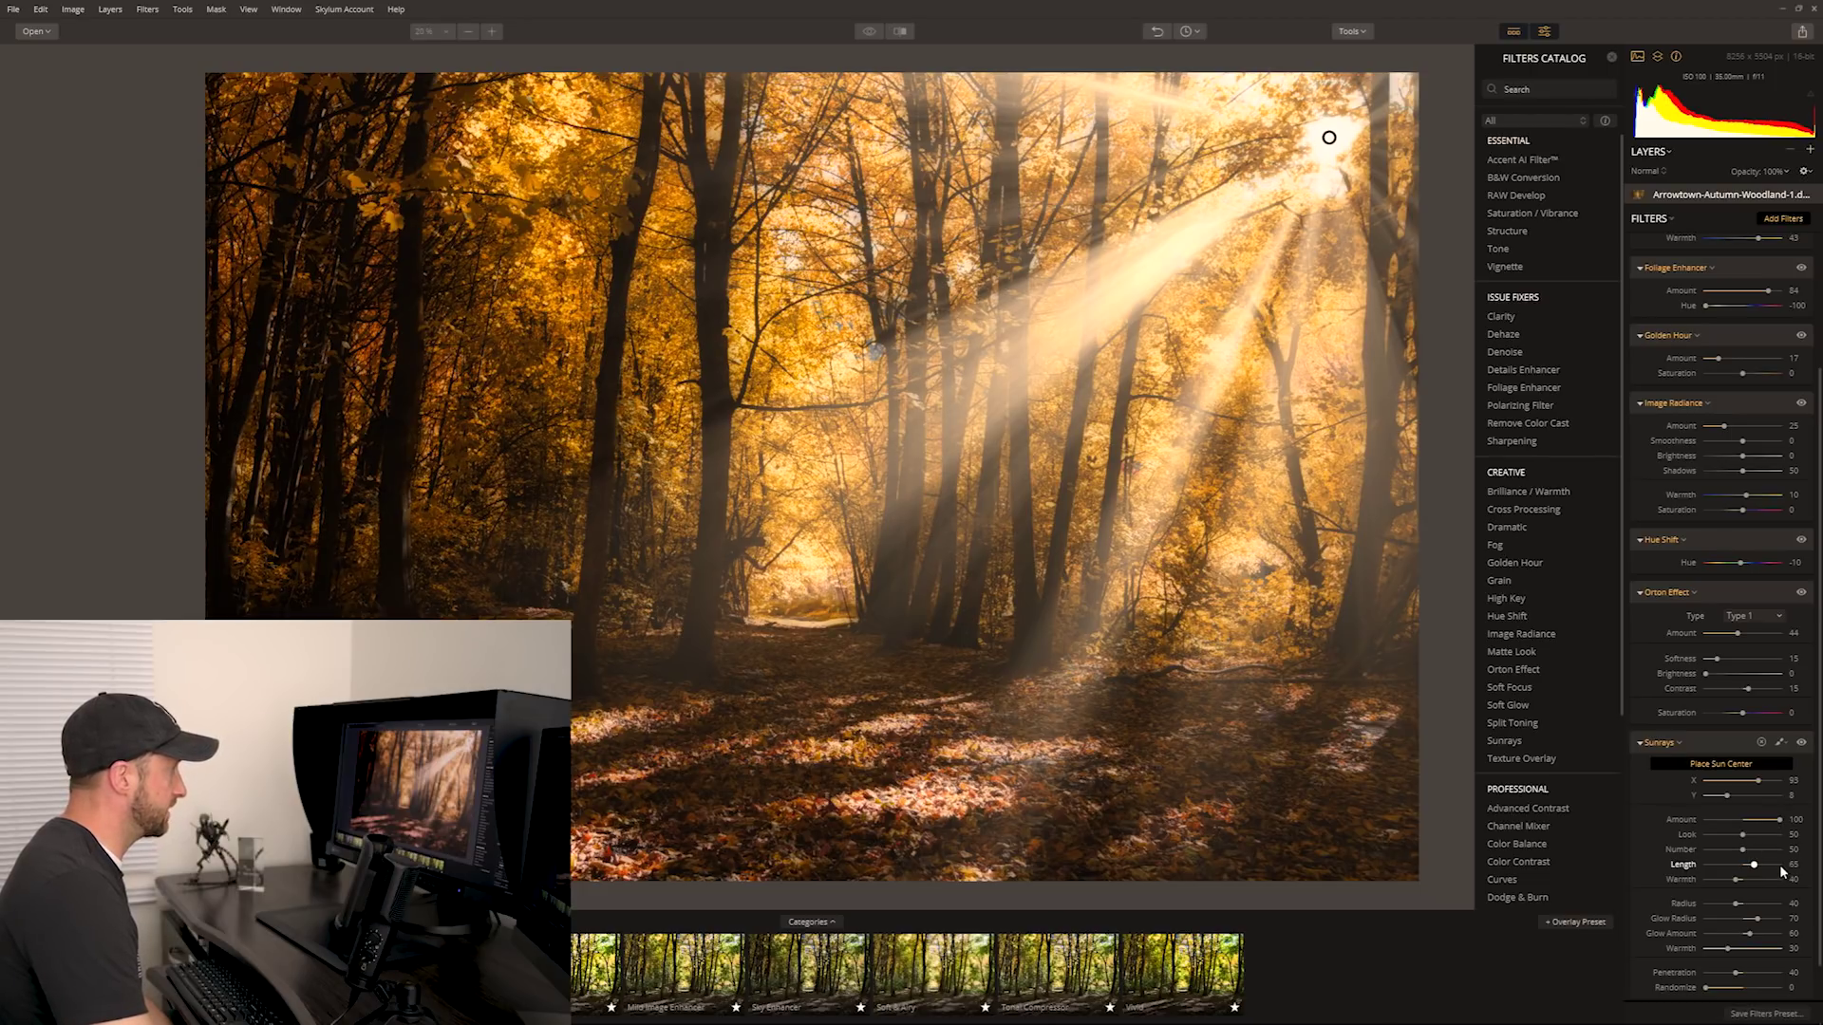
left_click_drag(1758, 867, 1777, 867)
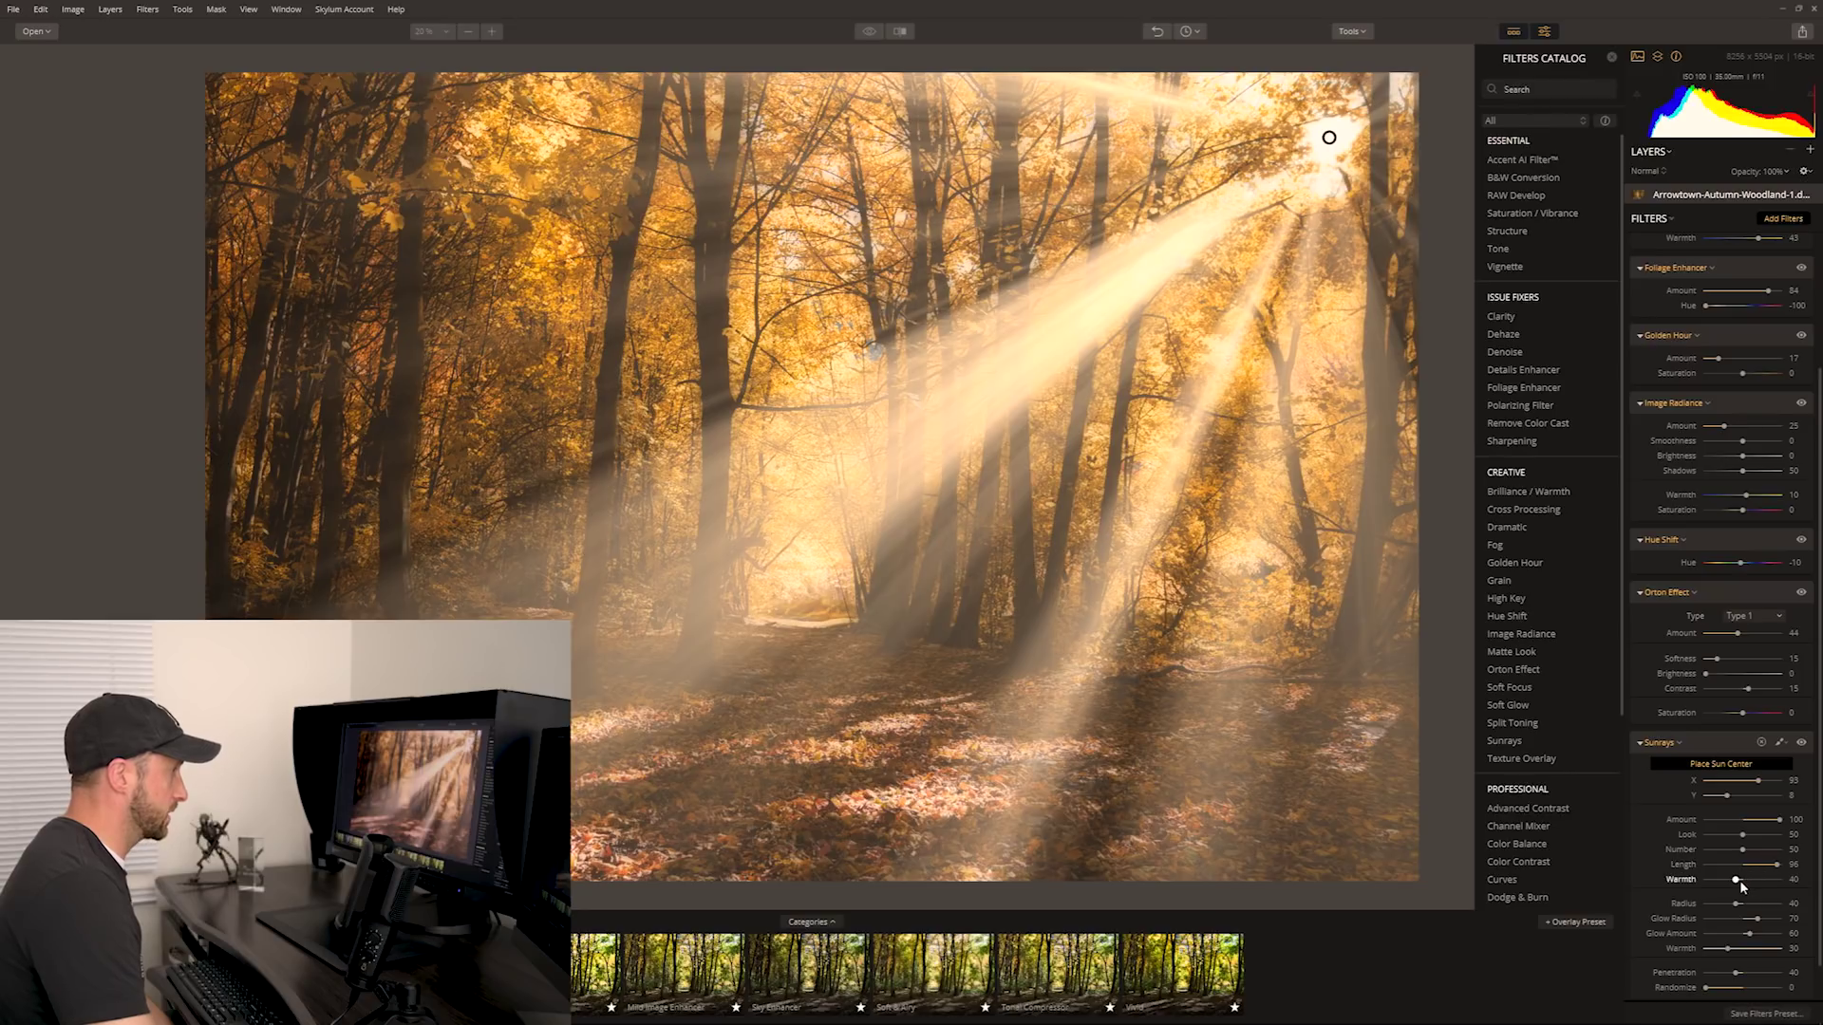
mouse_move(1741, 882)
left_mouse_down()
mouse_move(1760, 882)
mouse_move(1743, 889)
left_mouse_up()
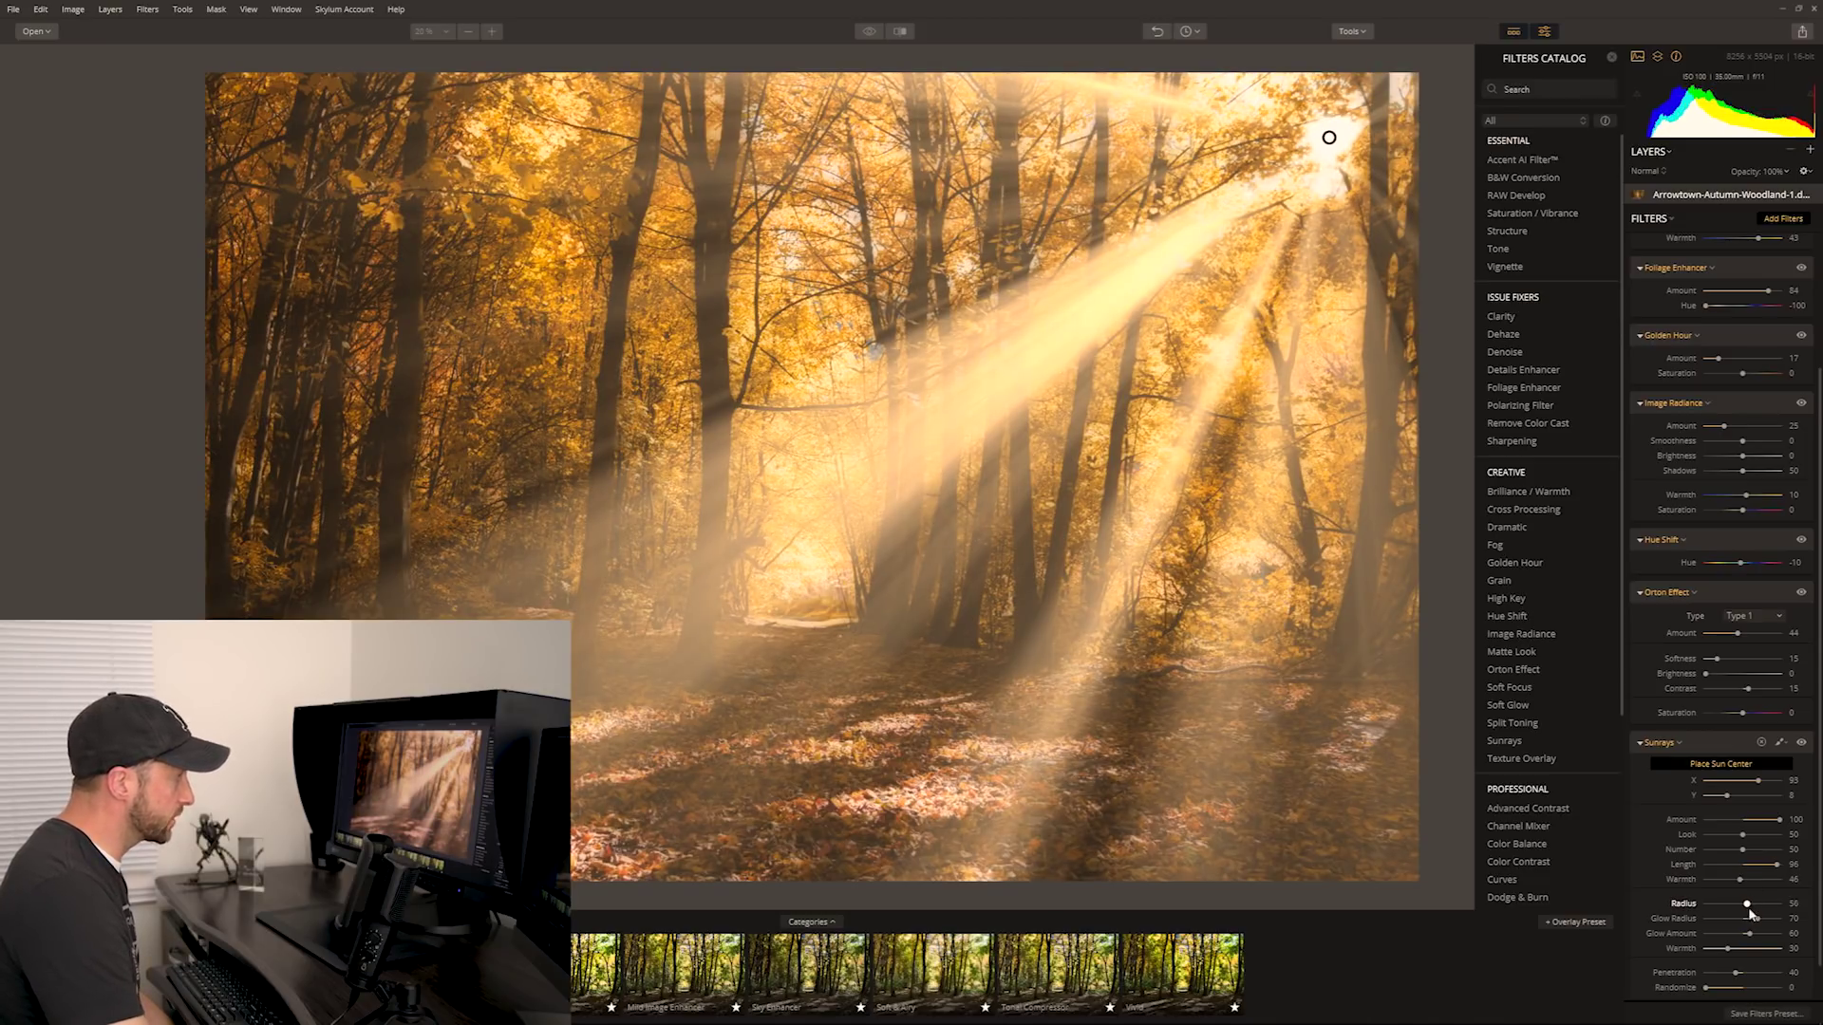
mouse_move(1737, 904)
left_mouse_down()
mouse_move(1766, 910)
mouse_move(1706, 908)
mouse_move(1769, 910)
mouse_move(1739, 908)
left_mouse_up()
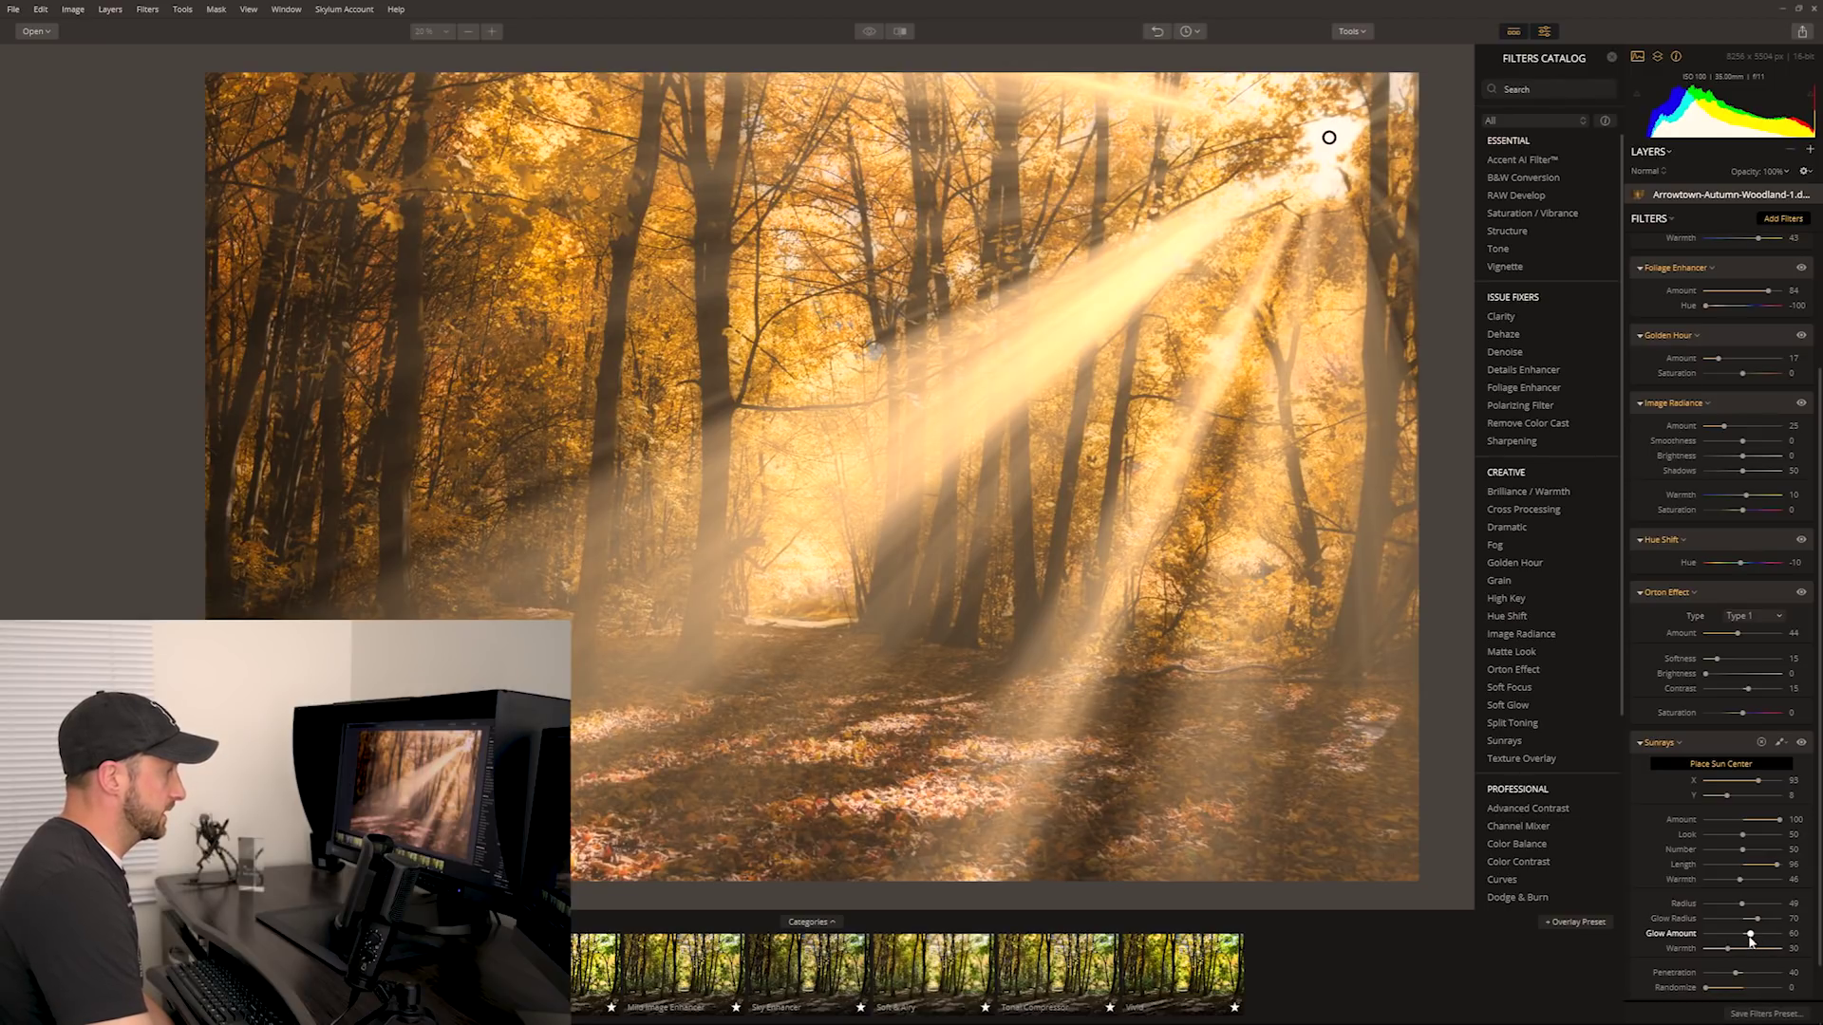
left_click_drag(1757, 940, 1794, 950)
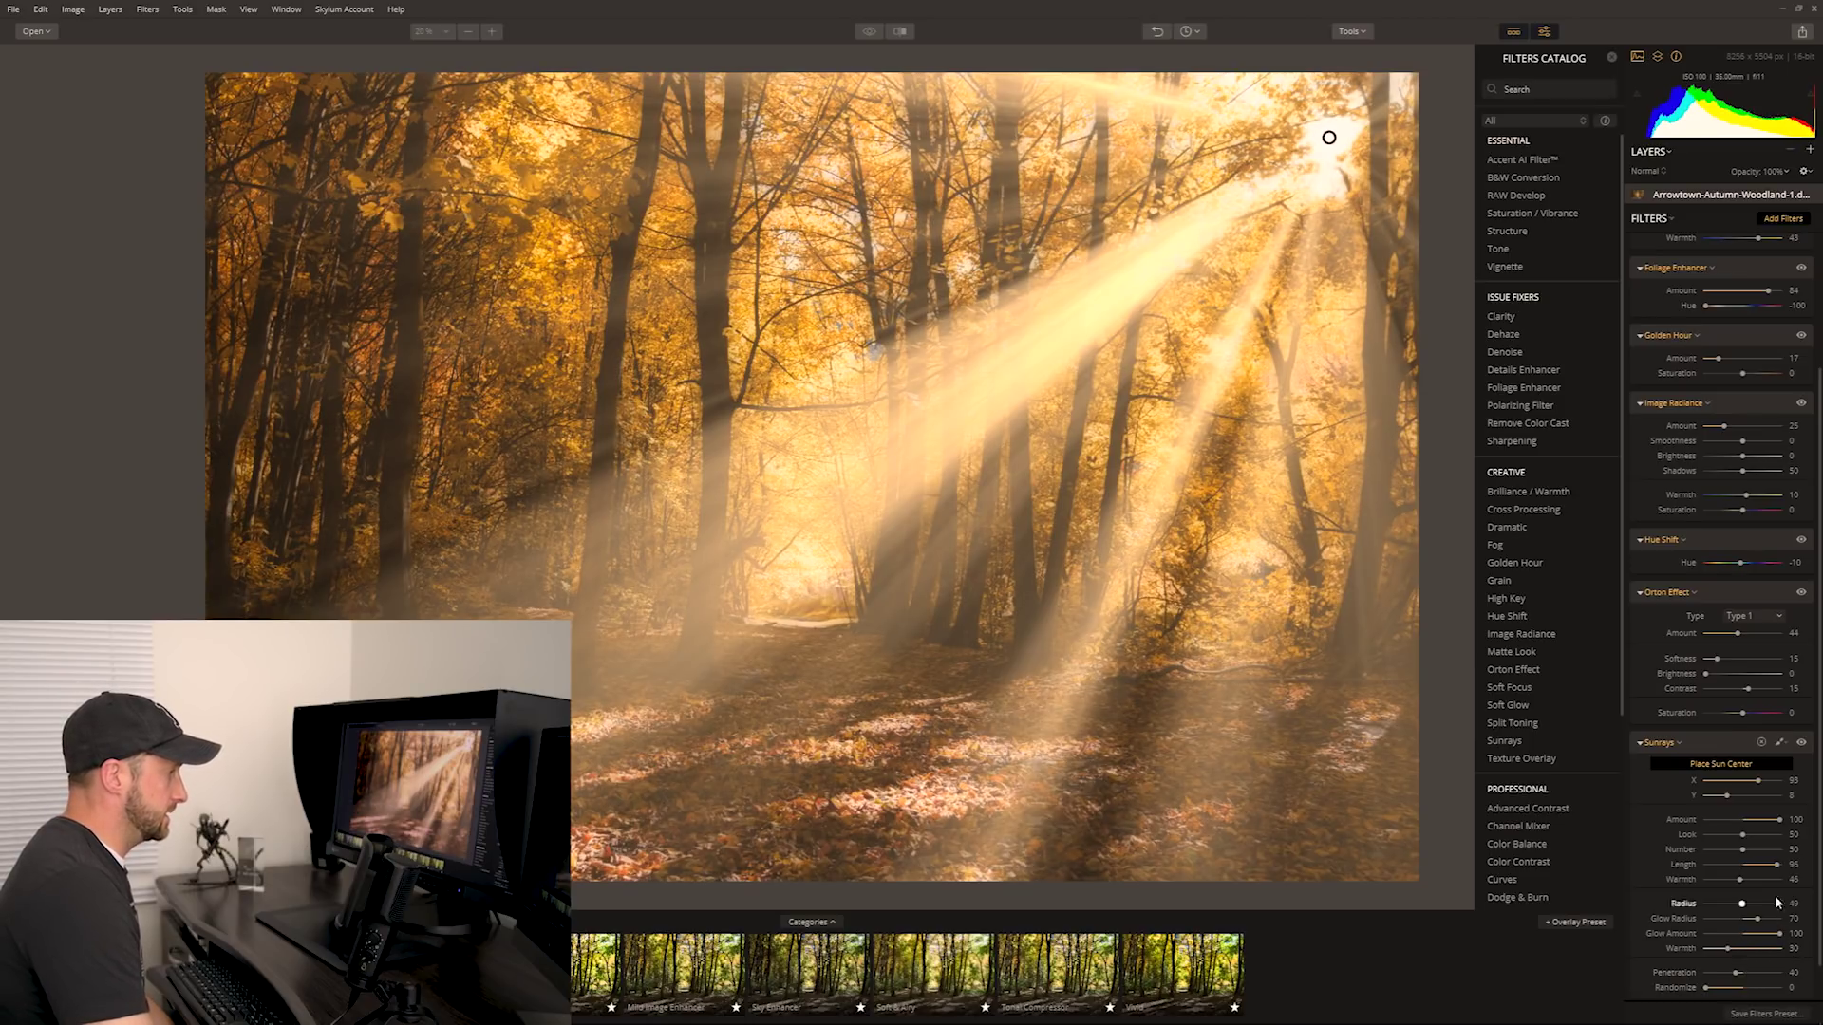
Set Sunrays Randomness to 29, Amount to 73 and Glow Amount down to 61.
scroll(1752, 868, "down", 2)
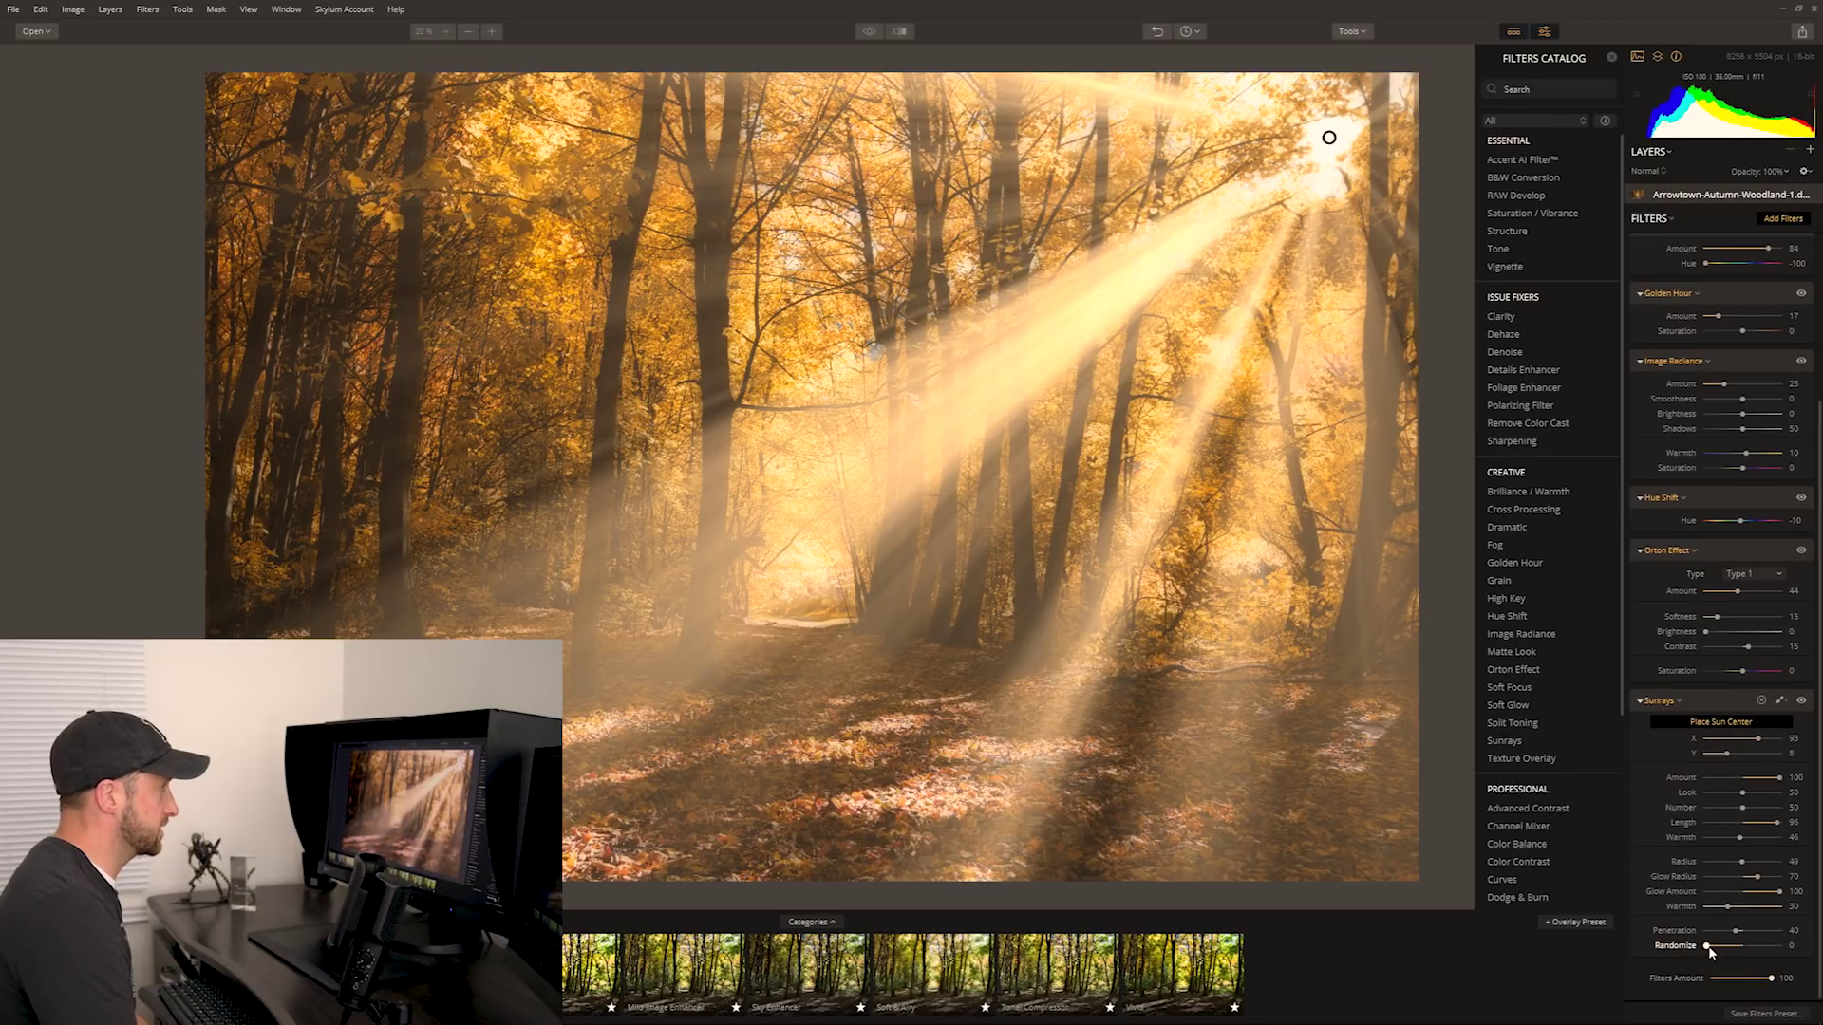
left_click_drag(1708, 947, 1711, 947)
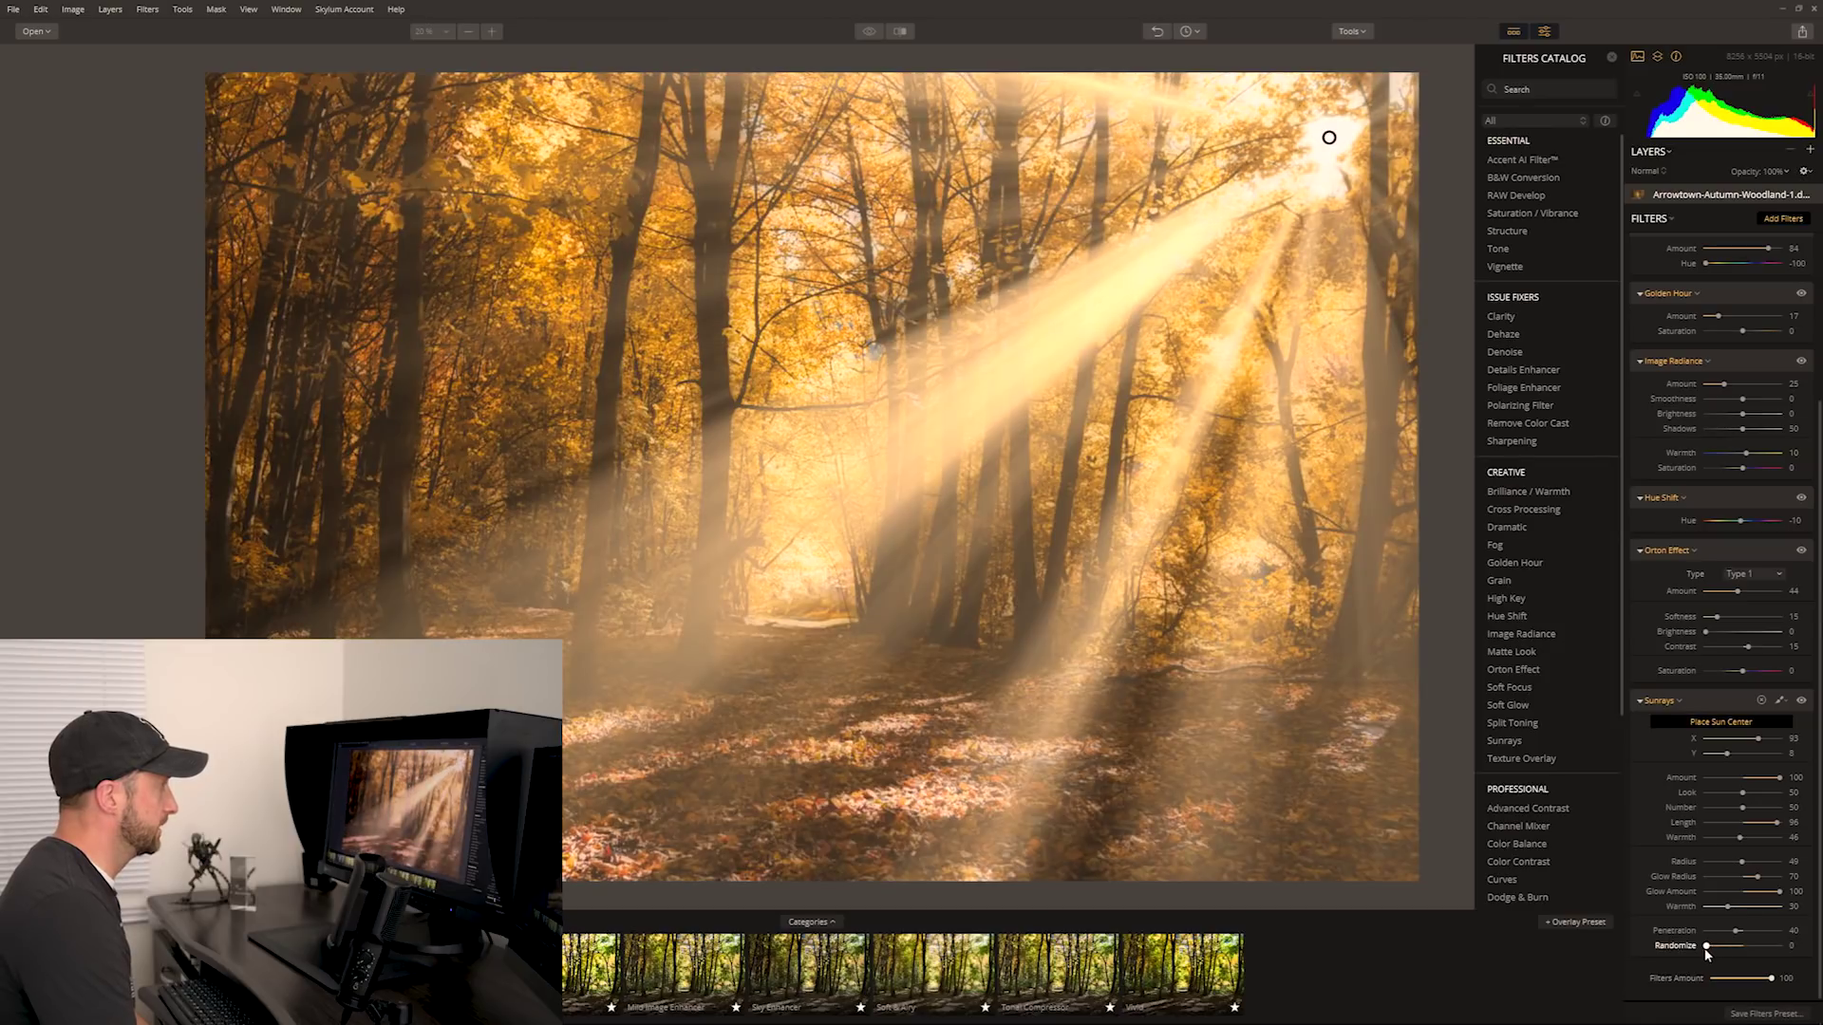
left_click_drag(1709, 948, 1728, 951)
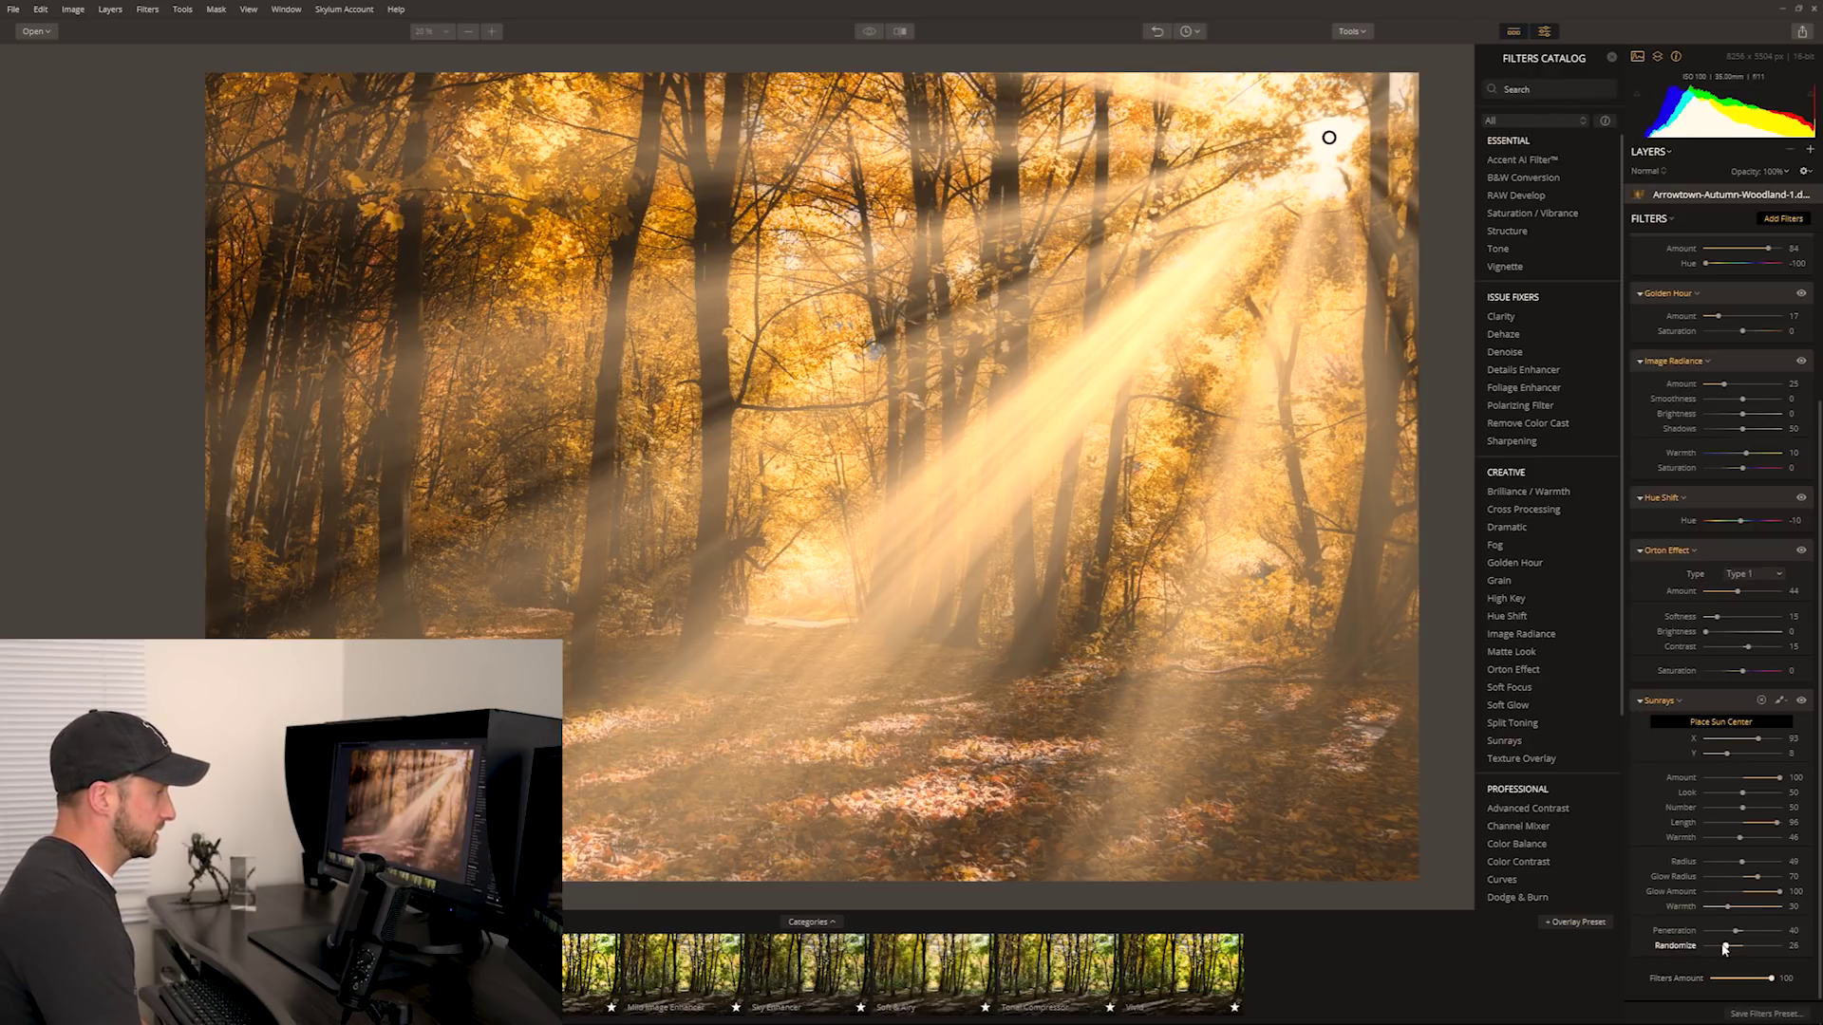
left_click_drag(1727, 947, 1730, 947)
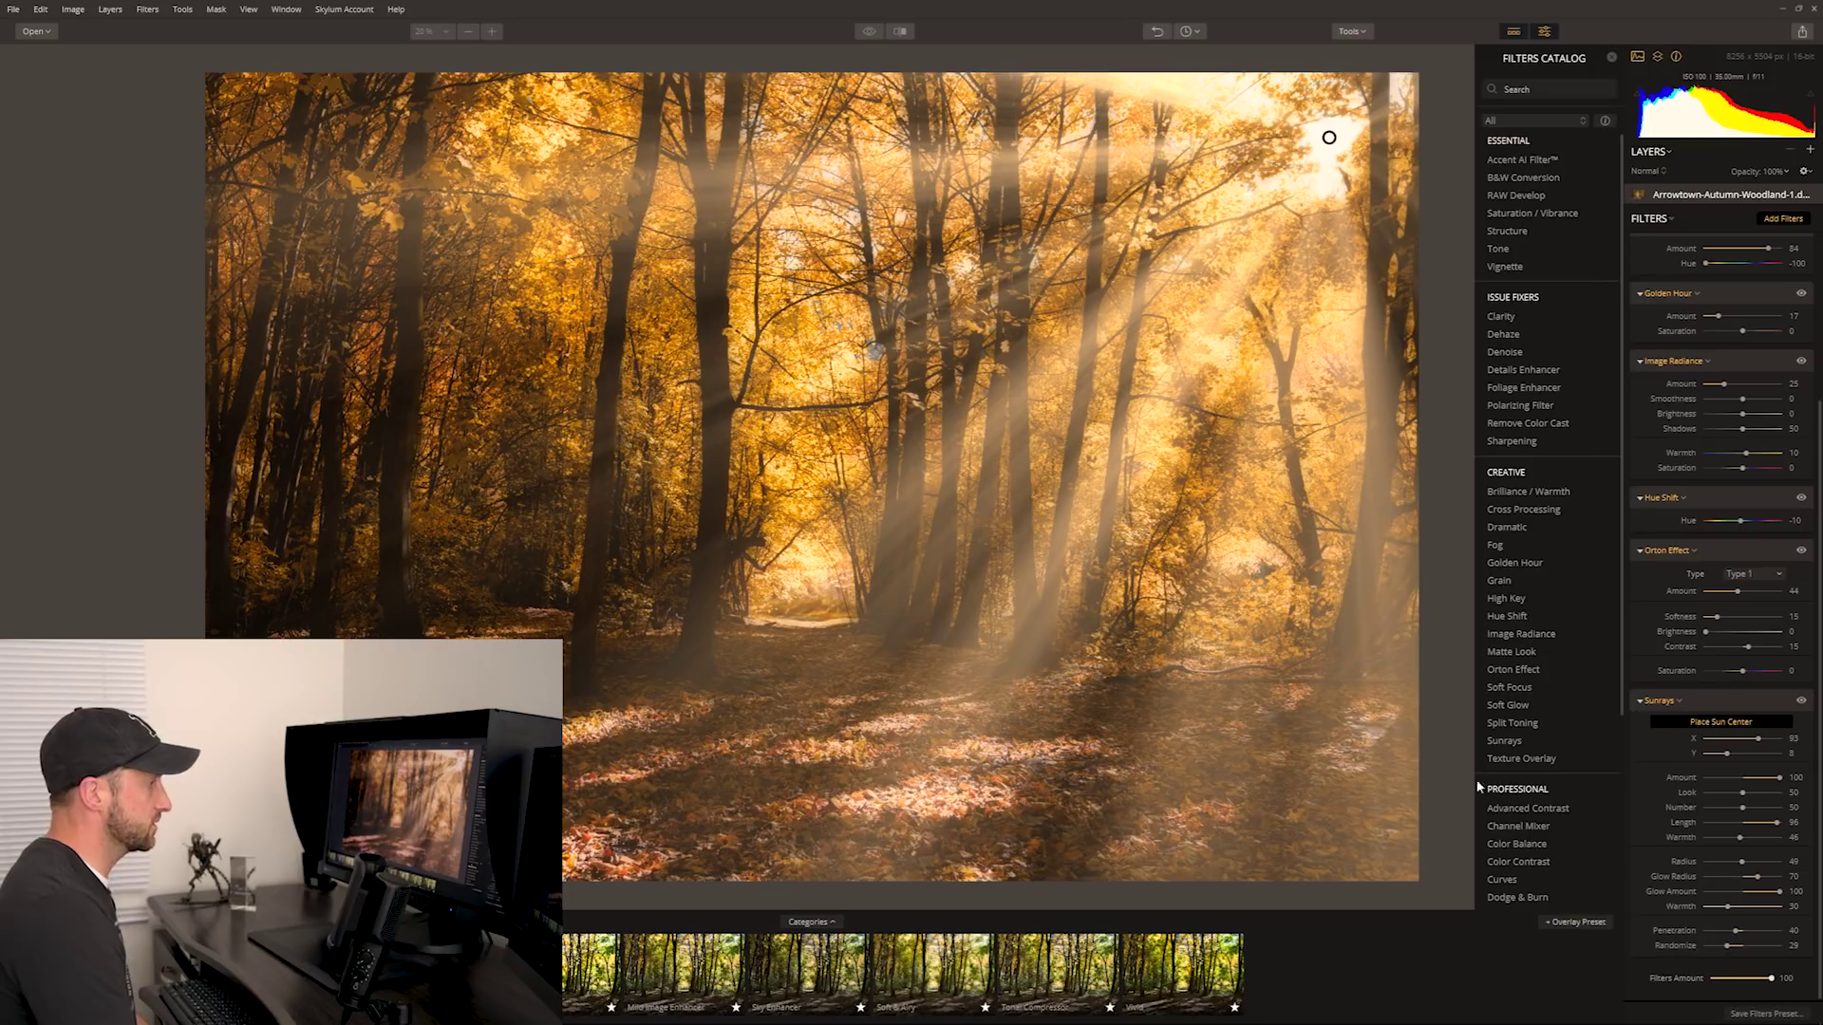
left_click_drag(1781, 780, 1752, 791)
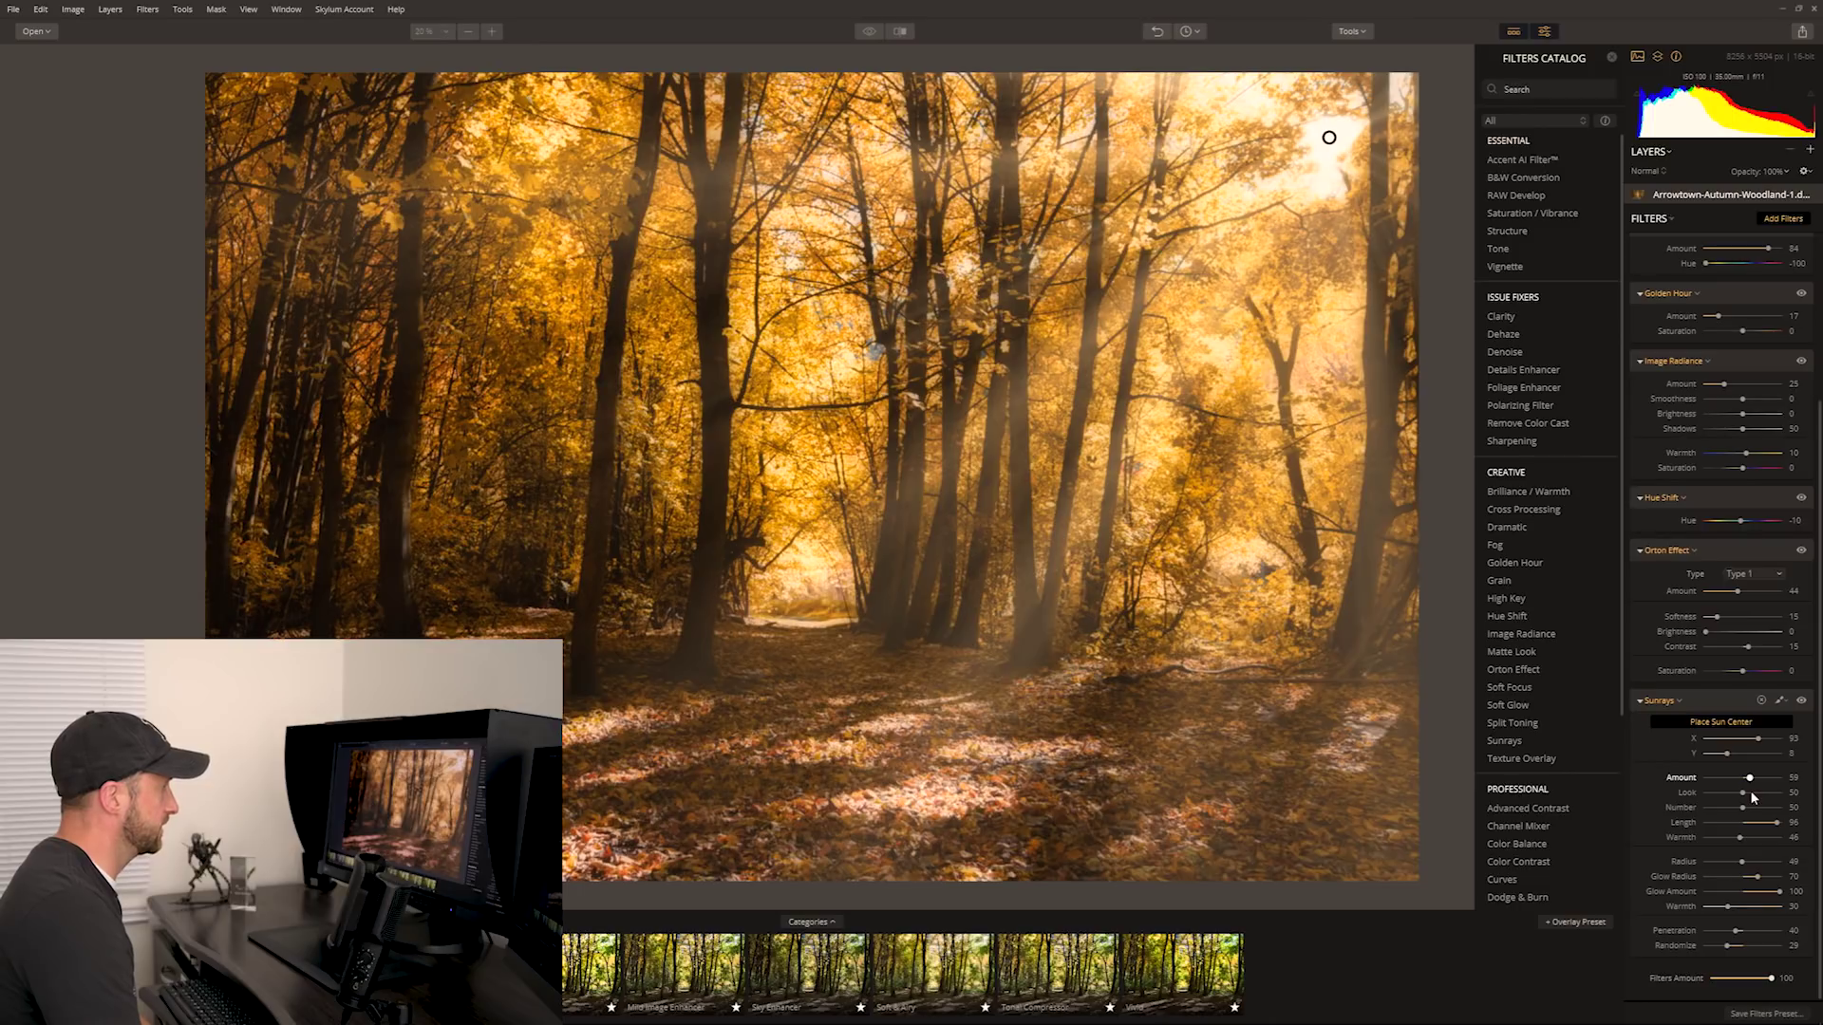
left_click_drag(1753, 797, 1764, 798)
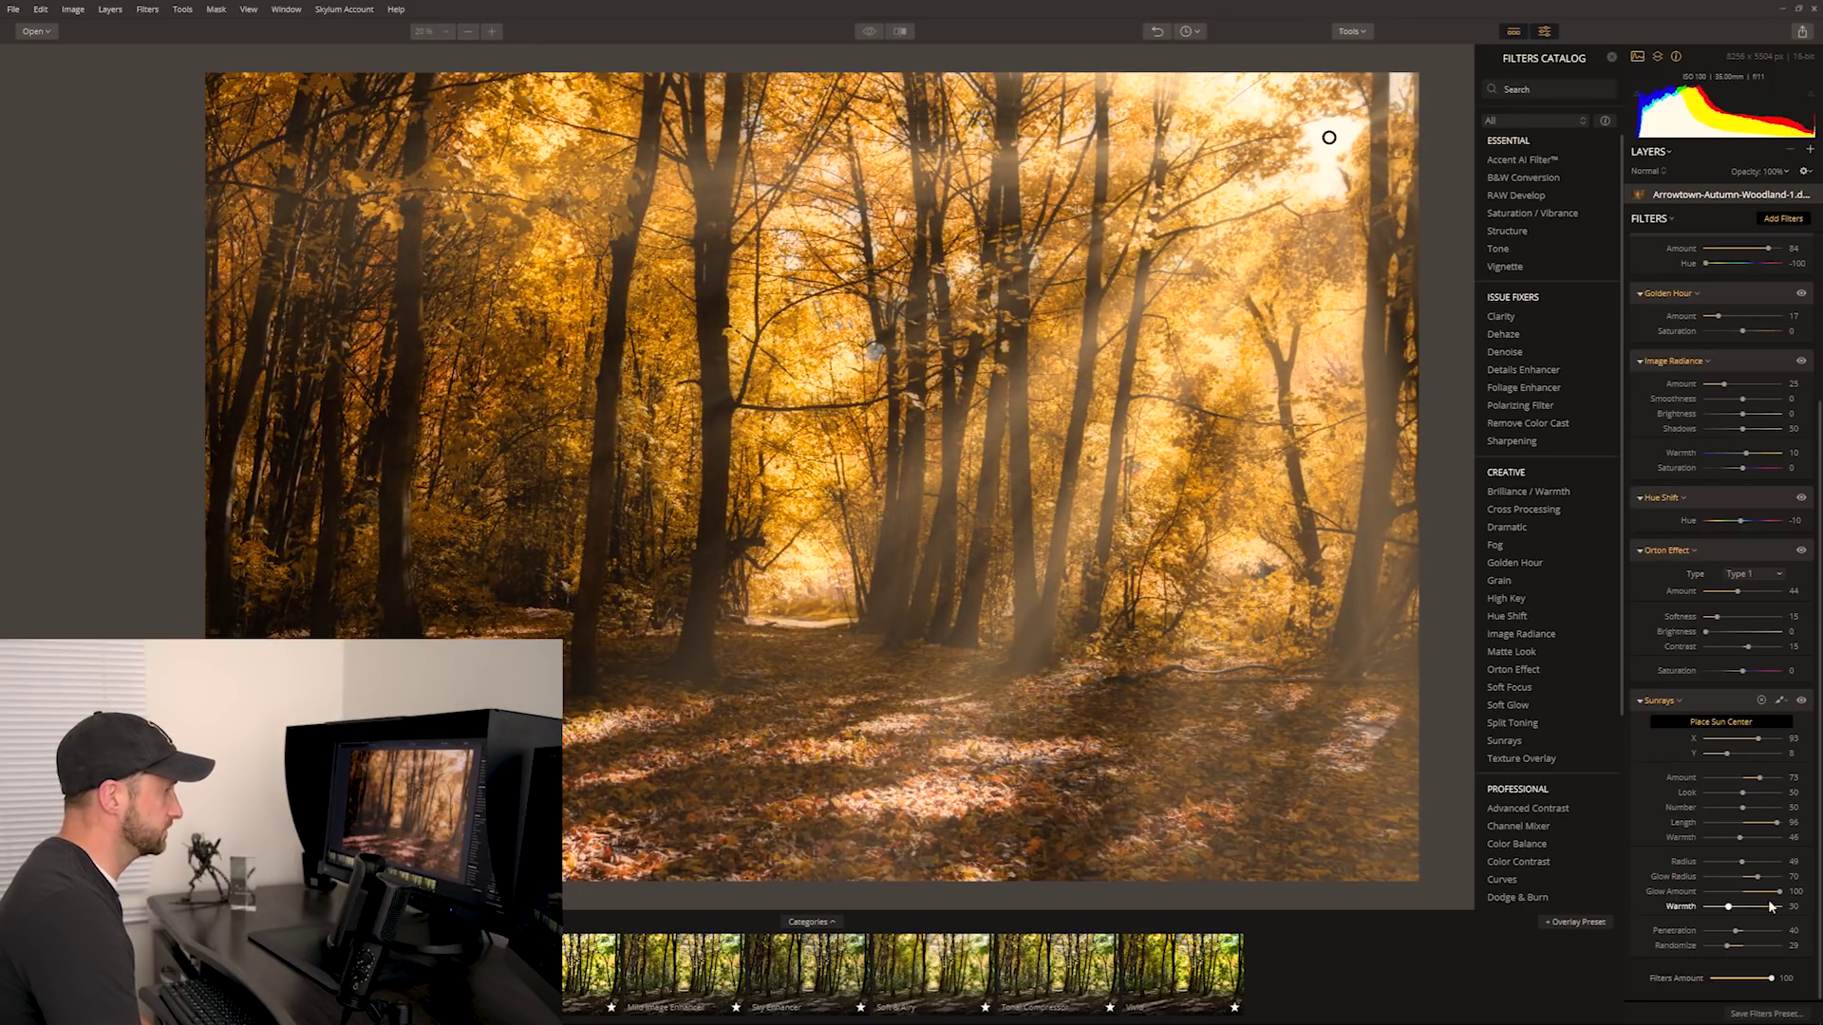
mouse_move(1779, 892)
left_mouse_down()
mouse_move(1718, 896)
mouse_move(1755, 903)
left_mouse_up()
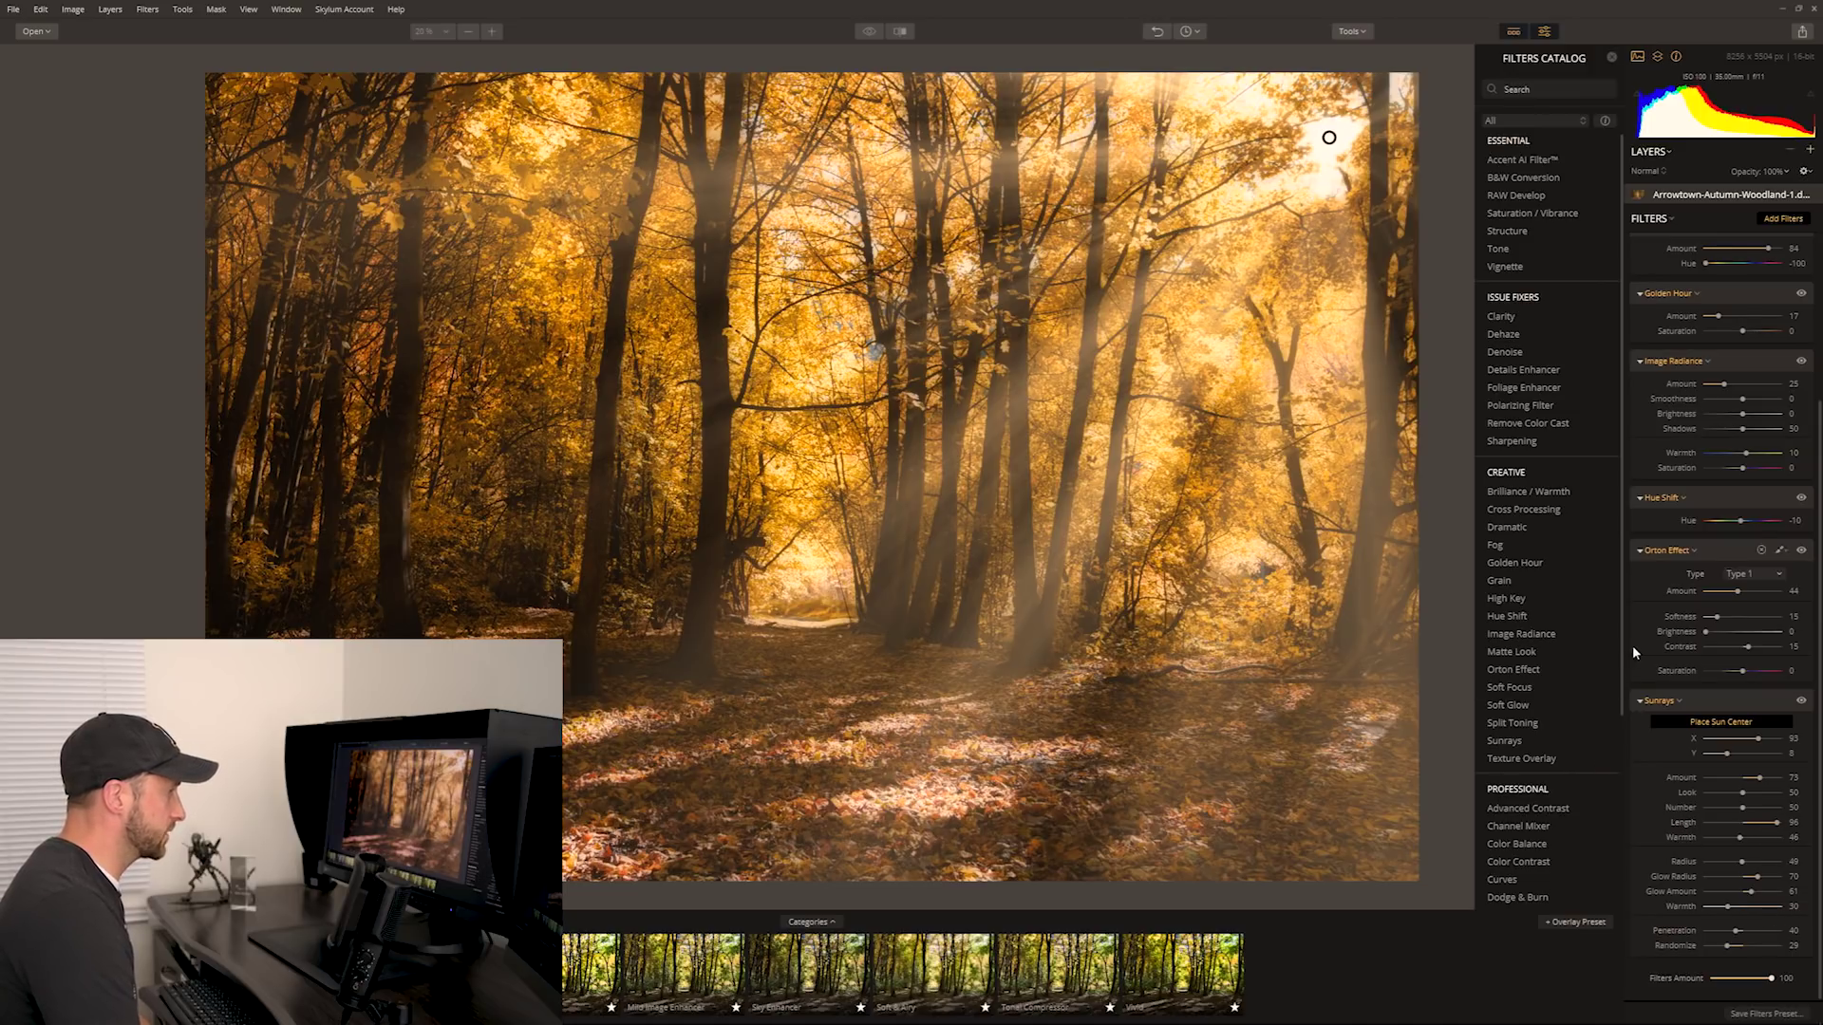
scroll(1620, 640, "down", 2)
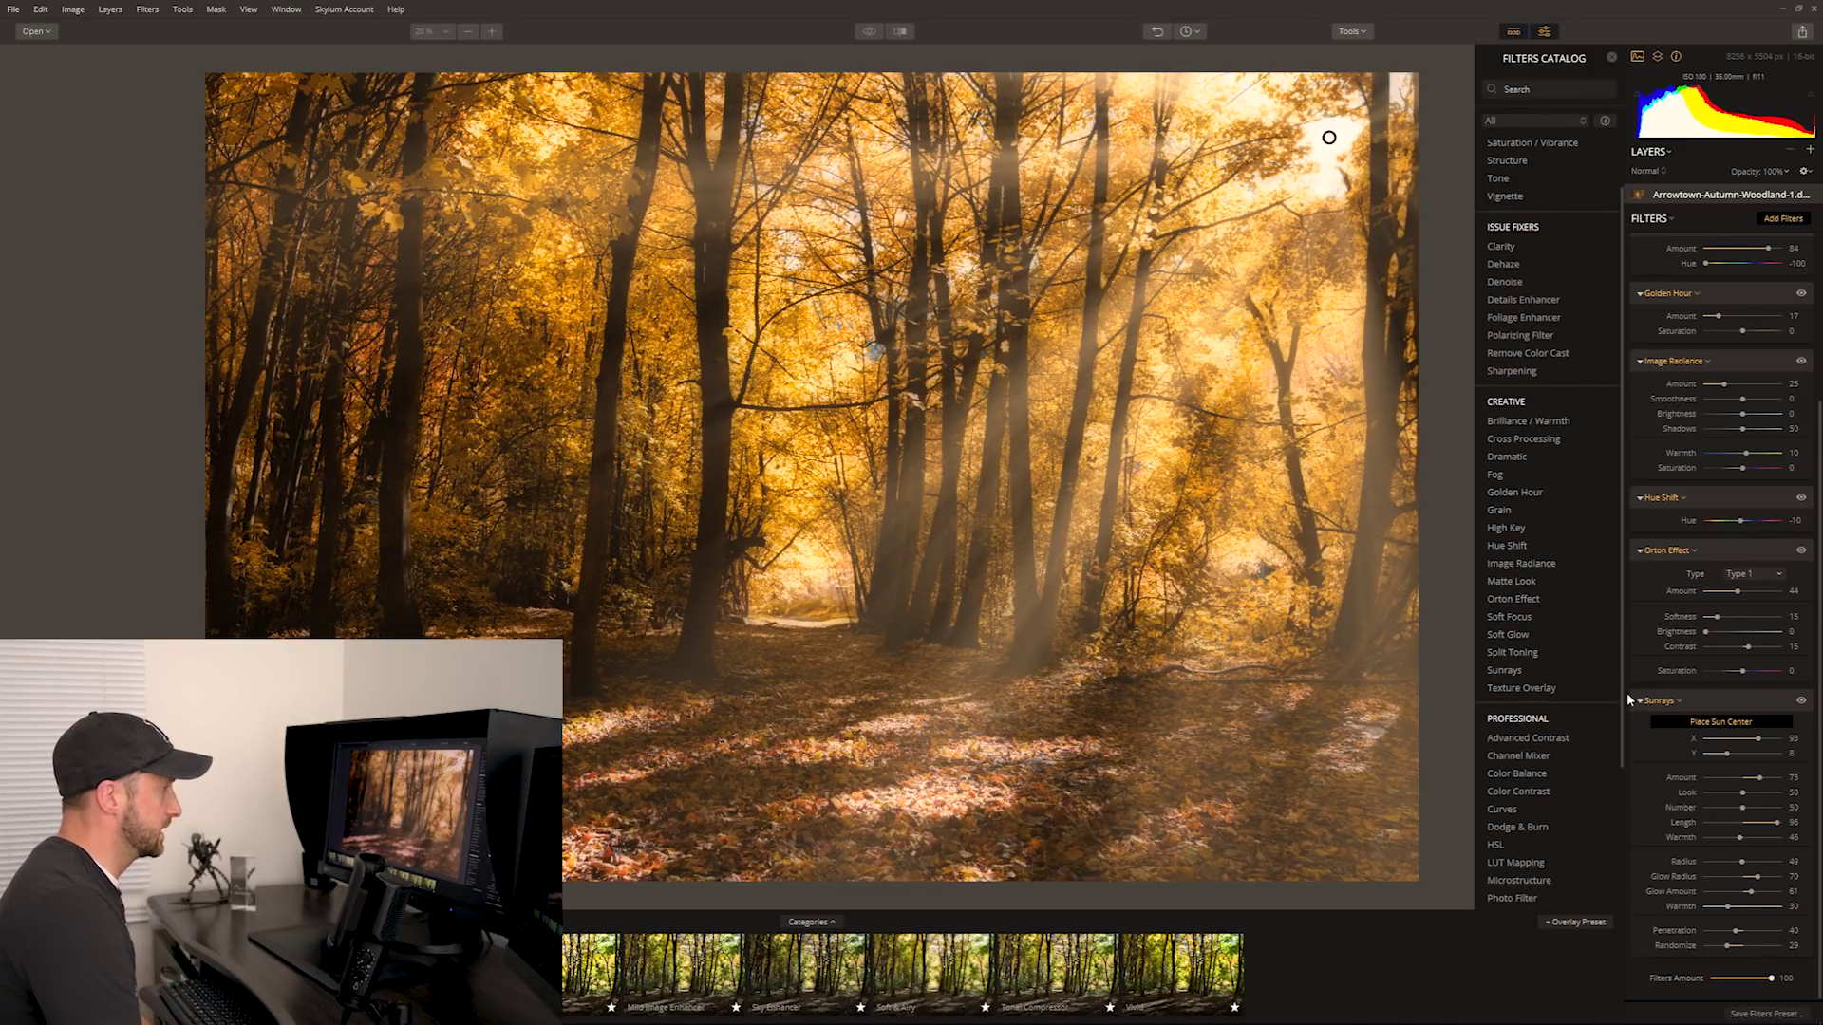
left_click_drag(1626, 692, 1619, 841)
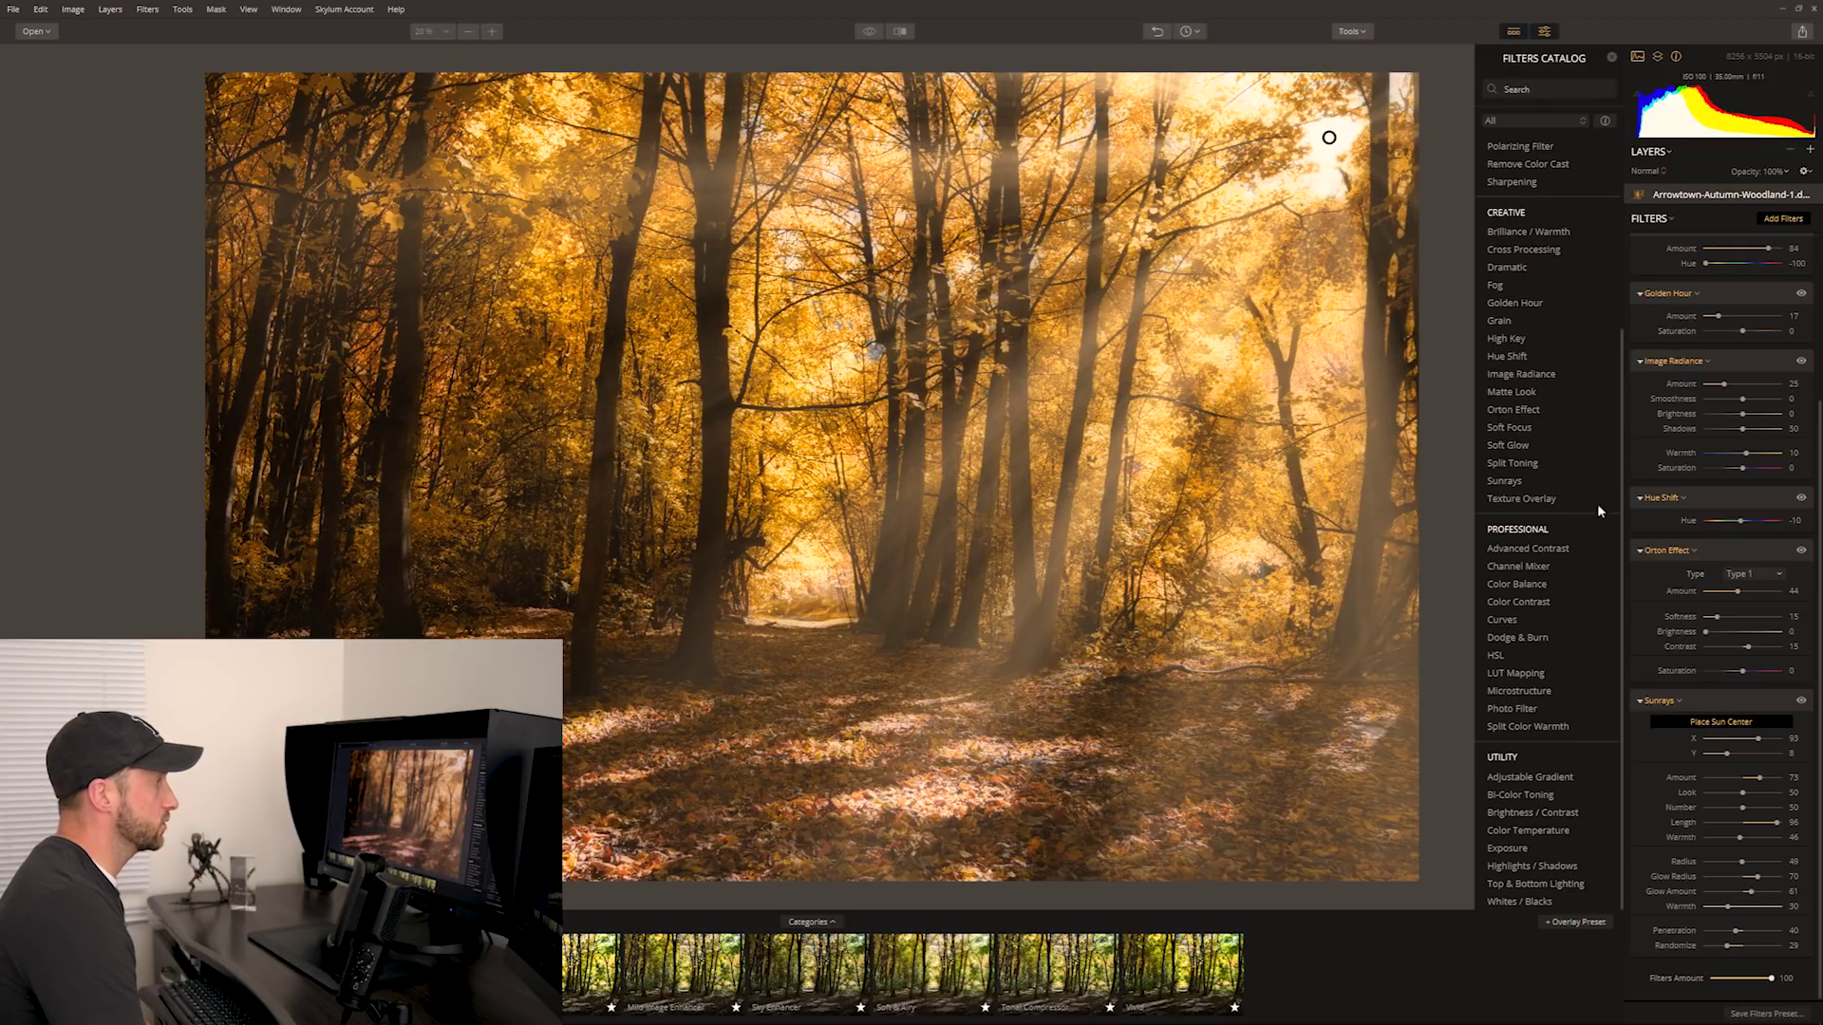
Add a Soft Glow filter with Amount 74 and Warmth 50.
left_click(1533, 452)
scroll(1751, 674, "down", 1)
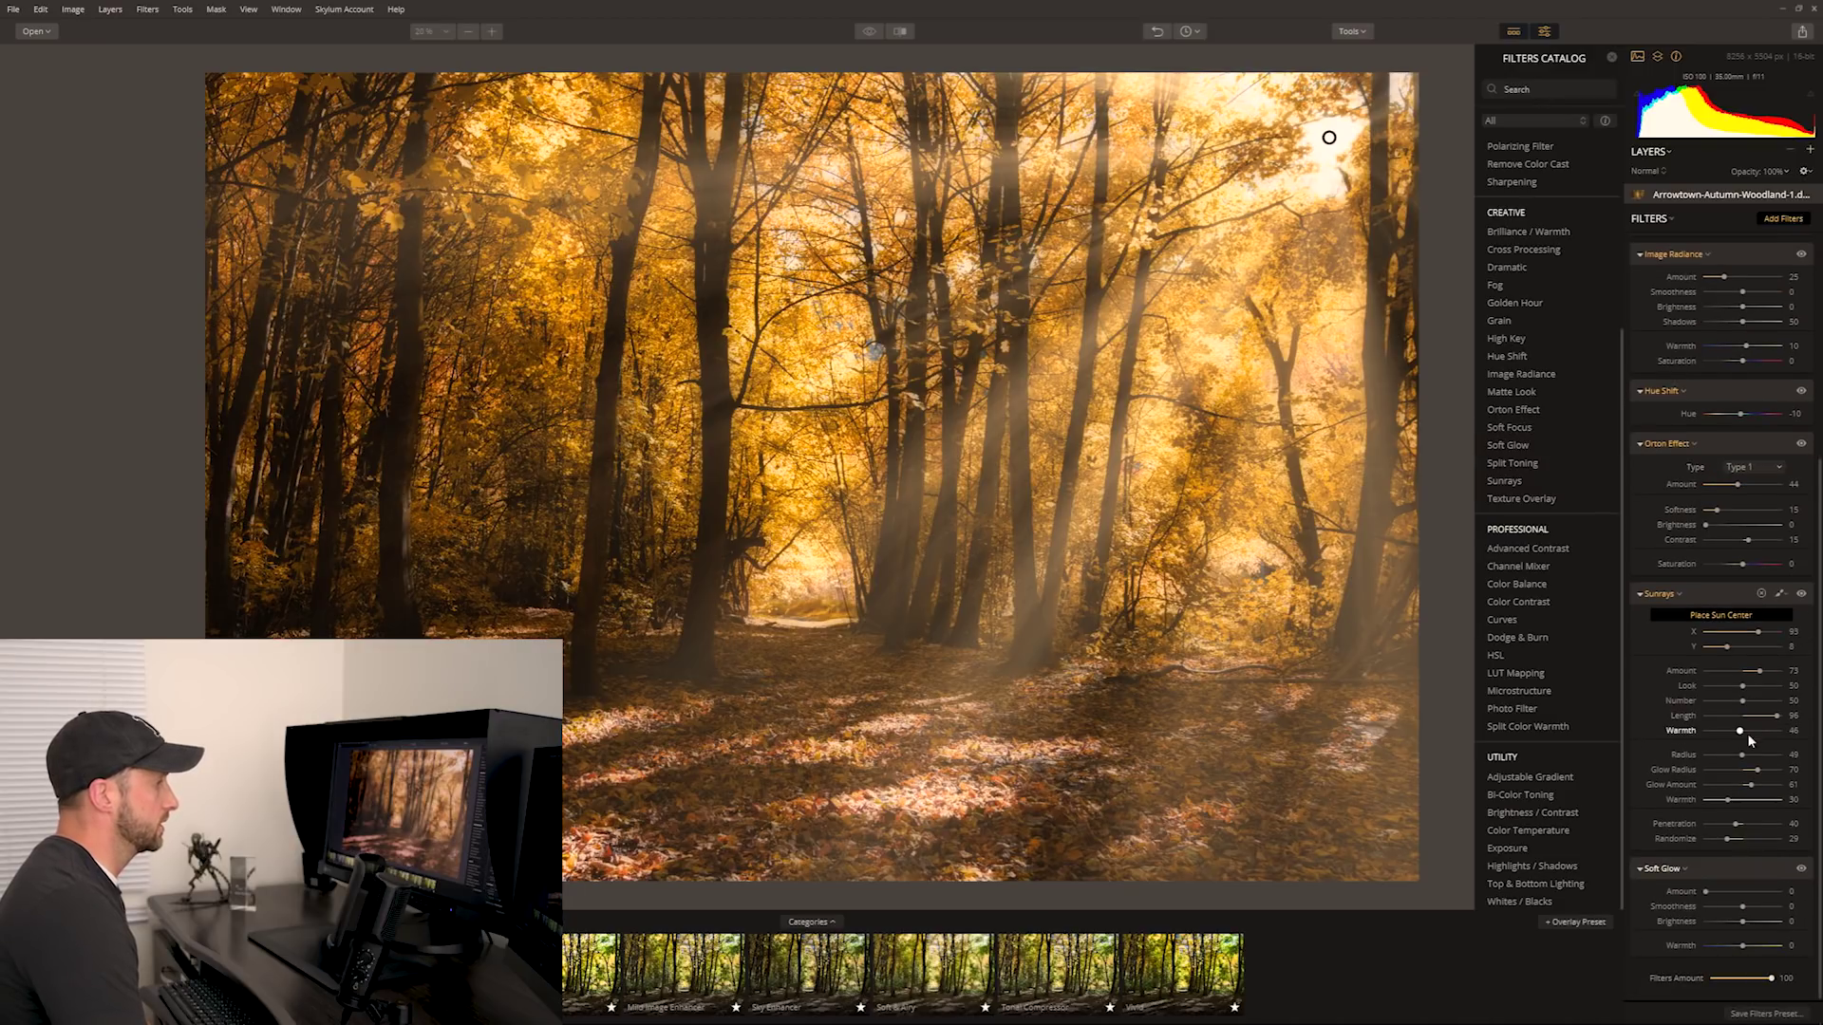
left_click_drag(1705, 891, 1762, 913)
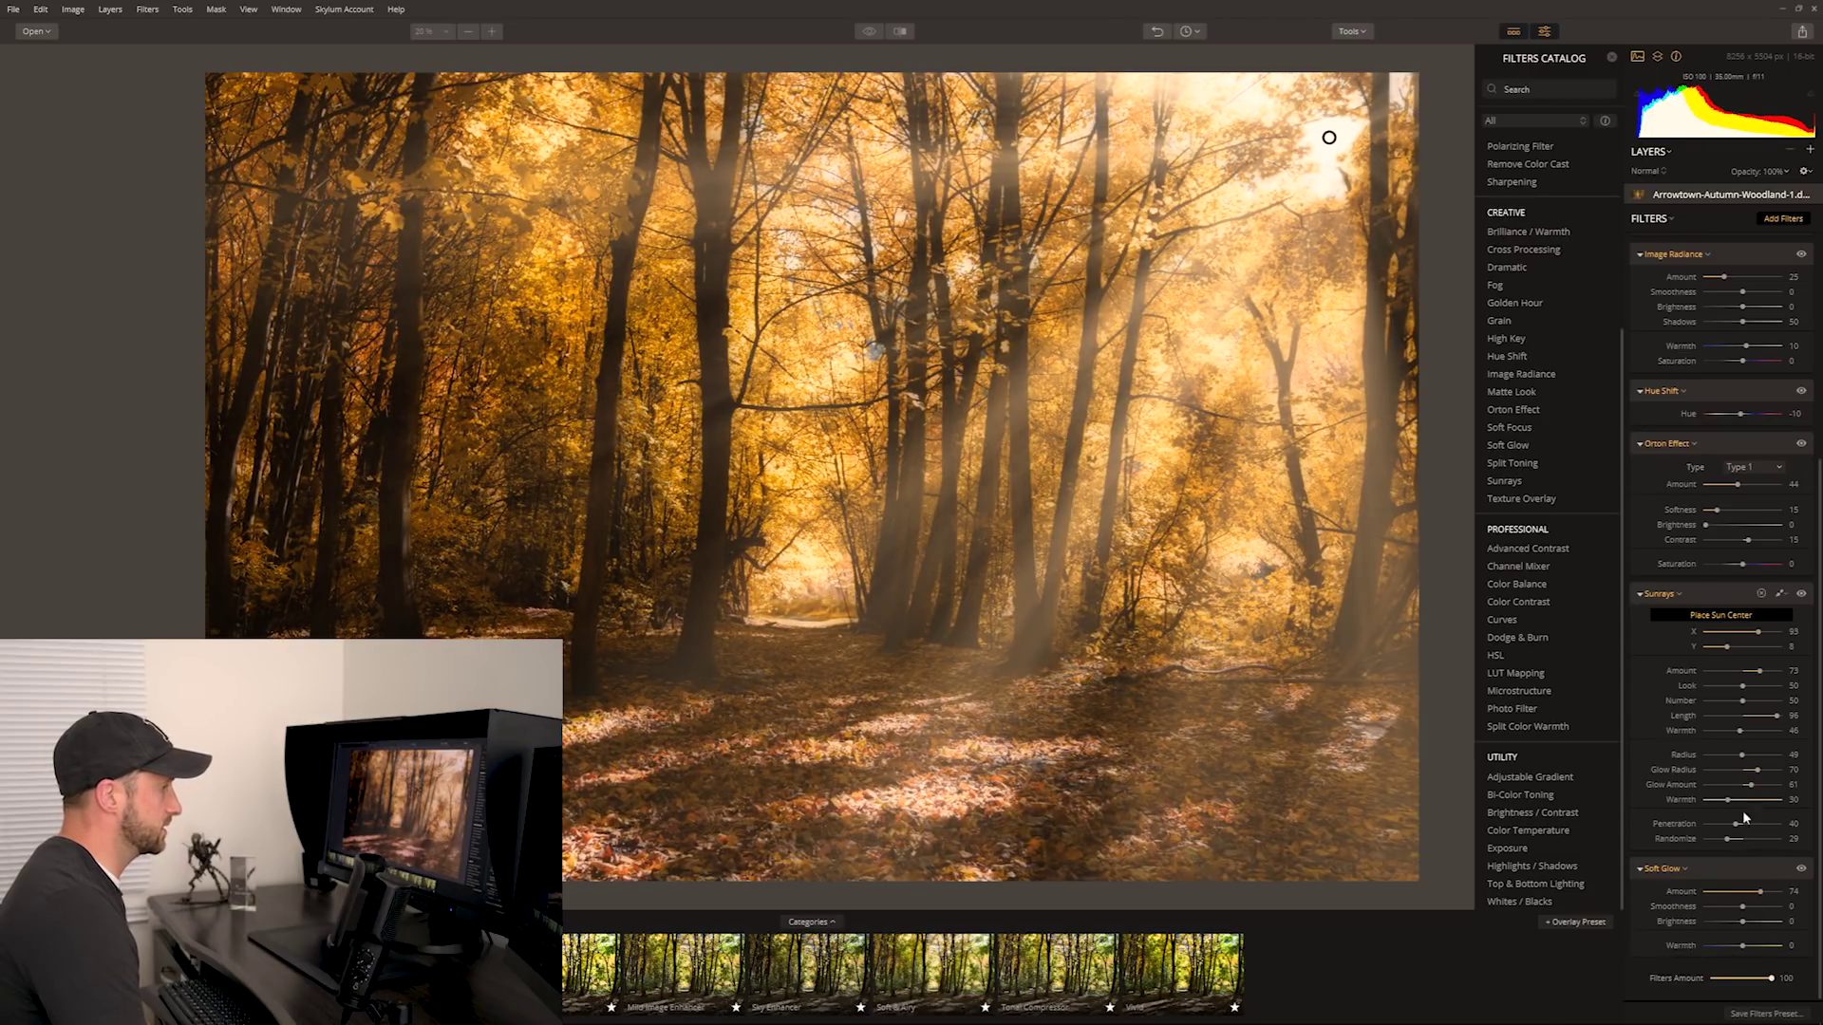
mouse_move(1742, 946)
left_mouse_down()
mouse_move(1779, 945)
mouse_move(1759, 954)
left_mouse_up()
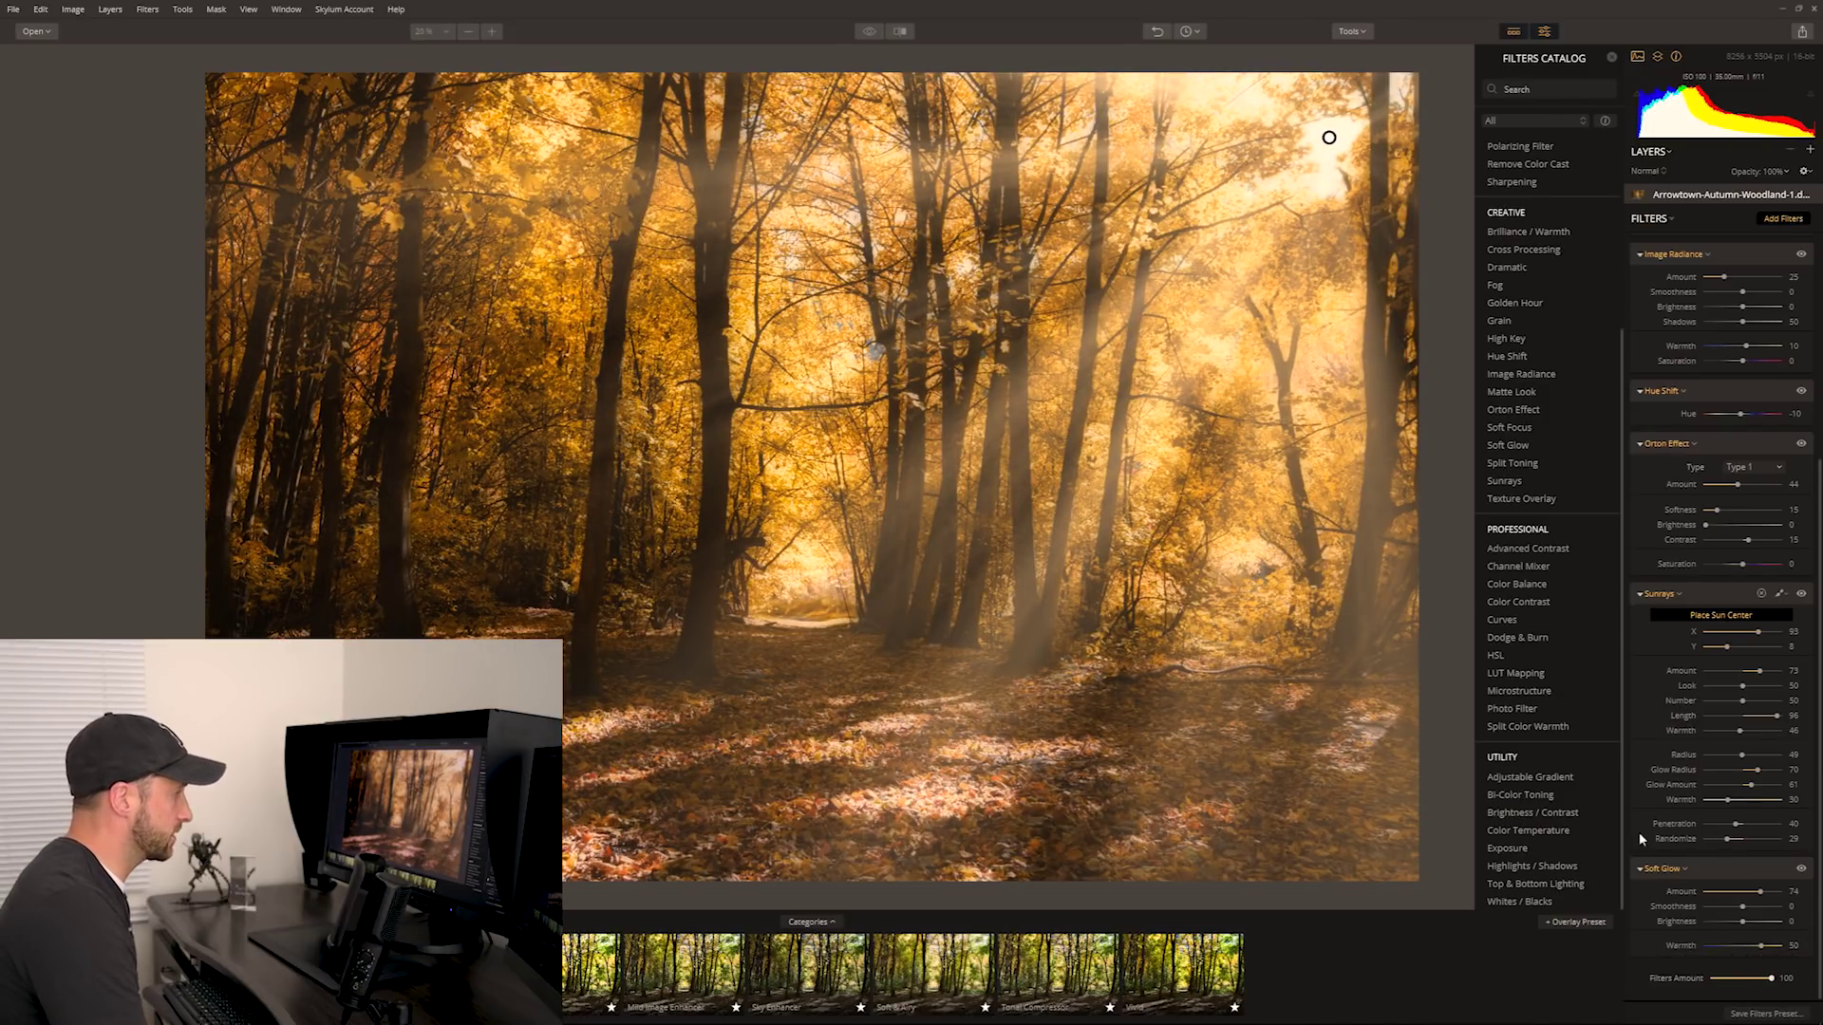
left_click(1547, 867)
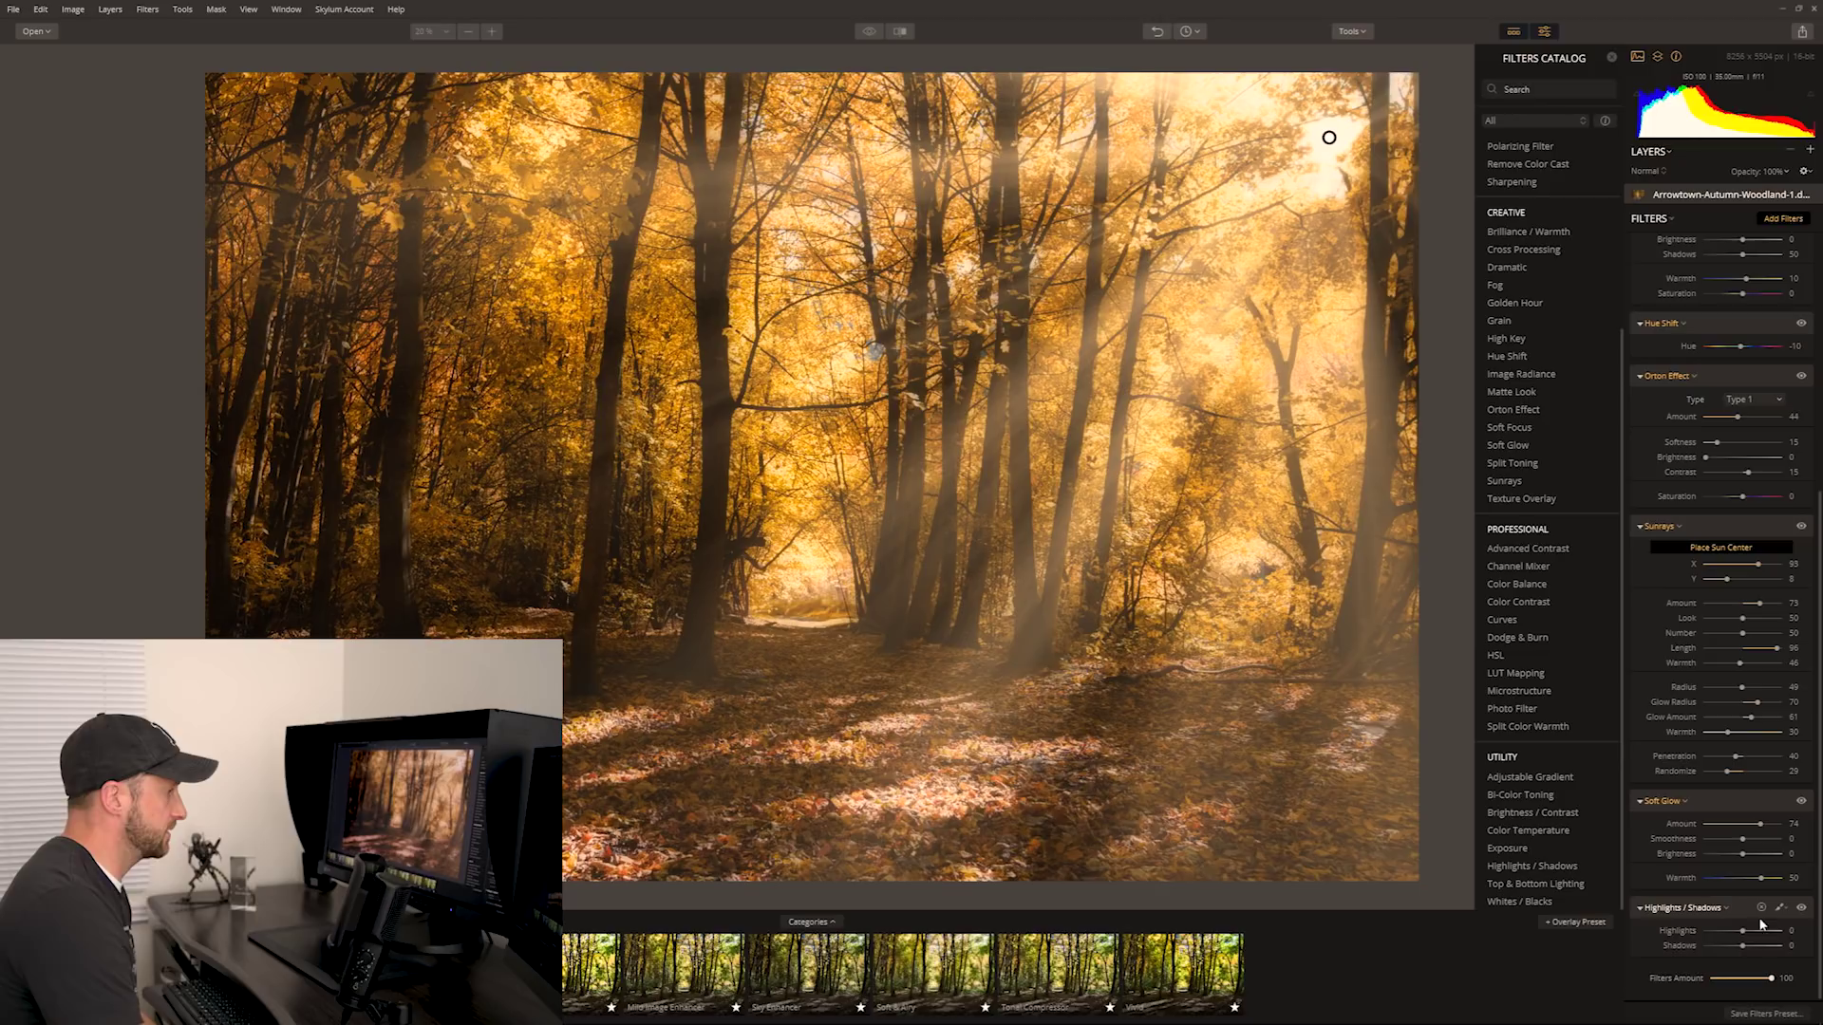
left_click_drag(1742, 945, 1797, 961)
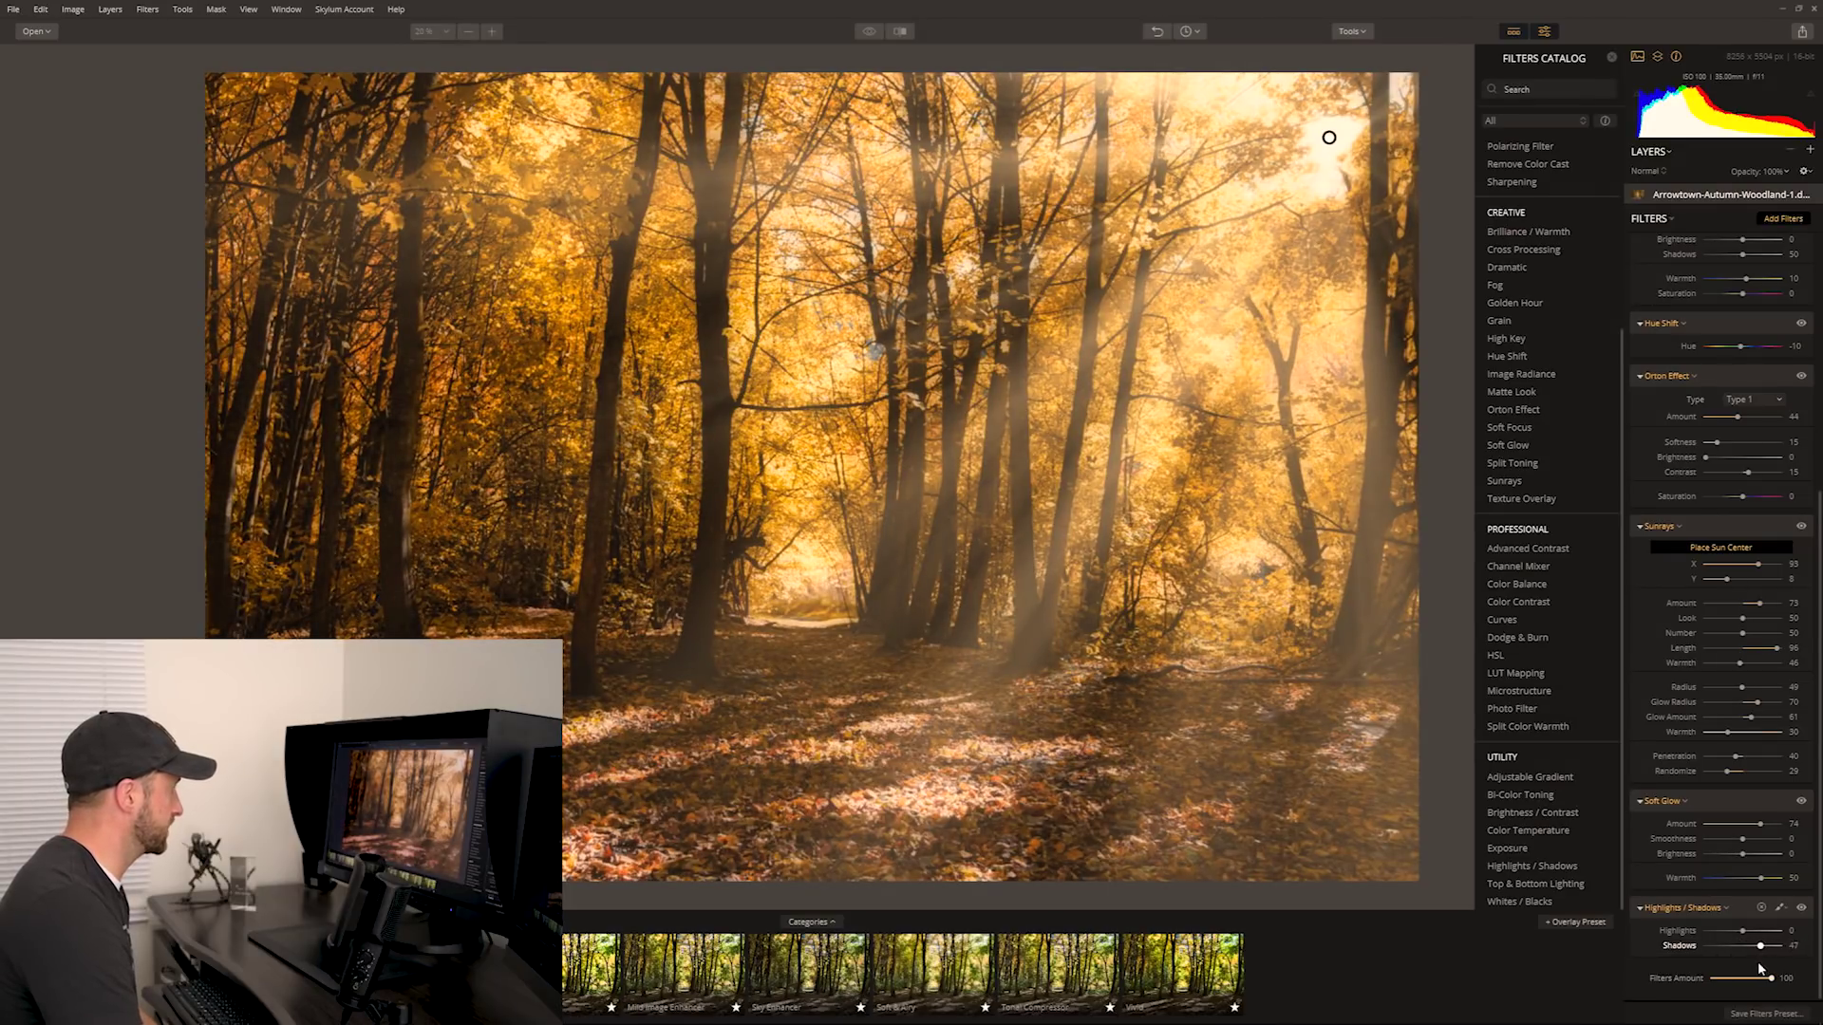
left_click_drag(1797, 962, 1739, 970)
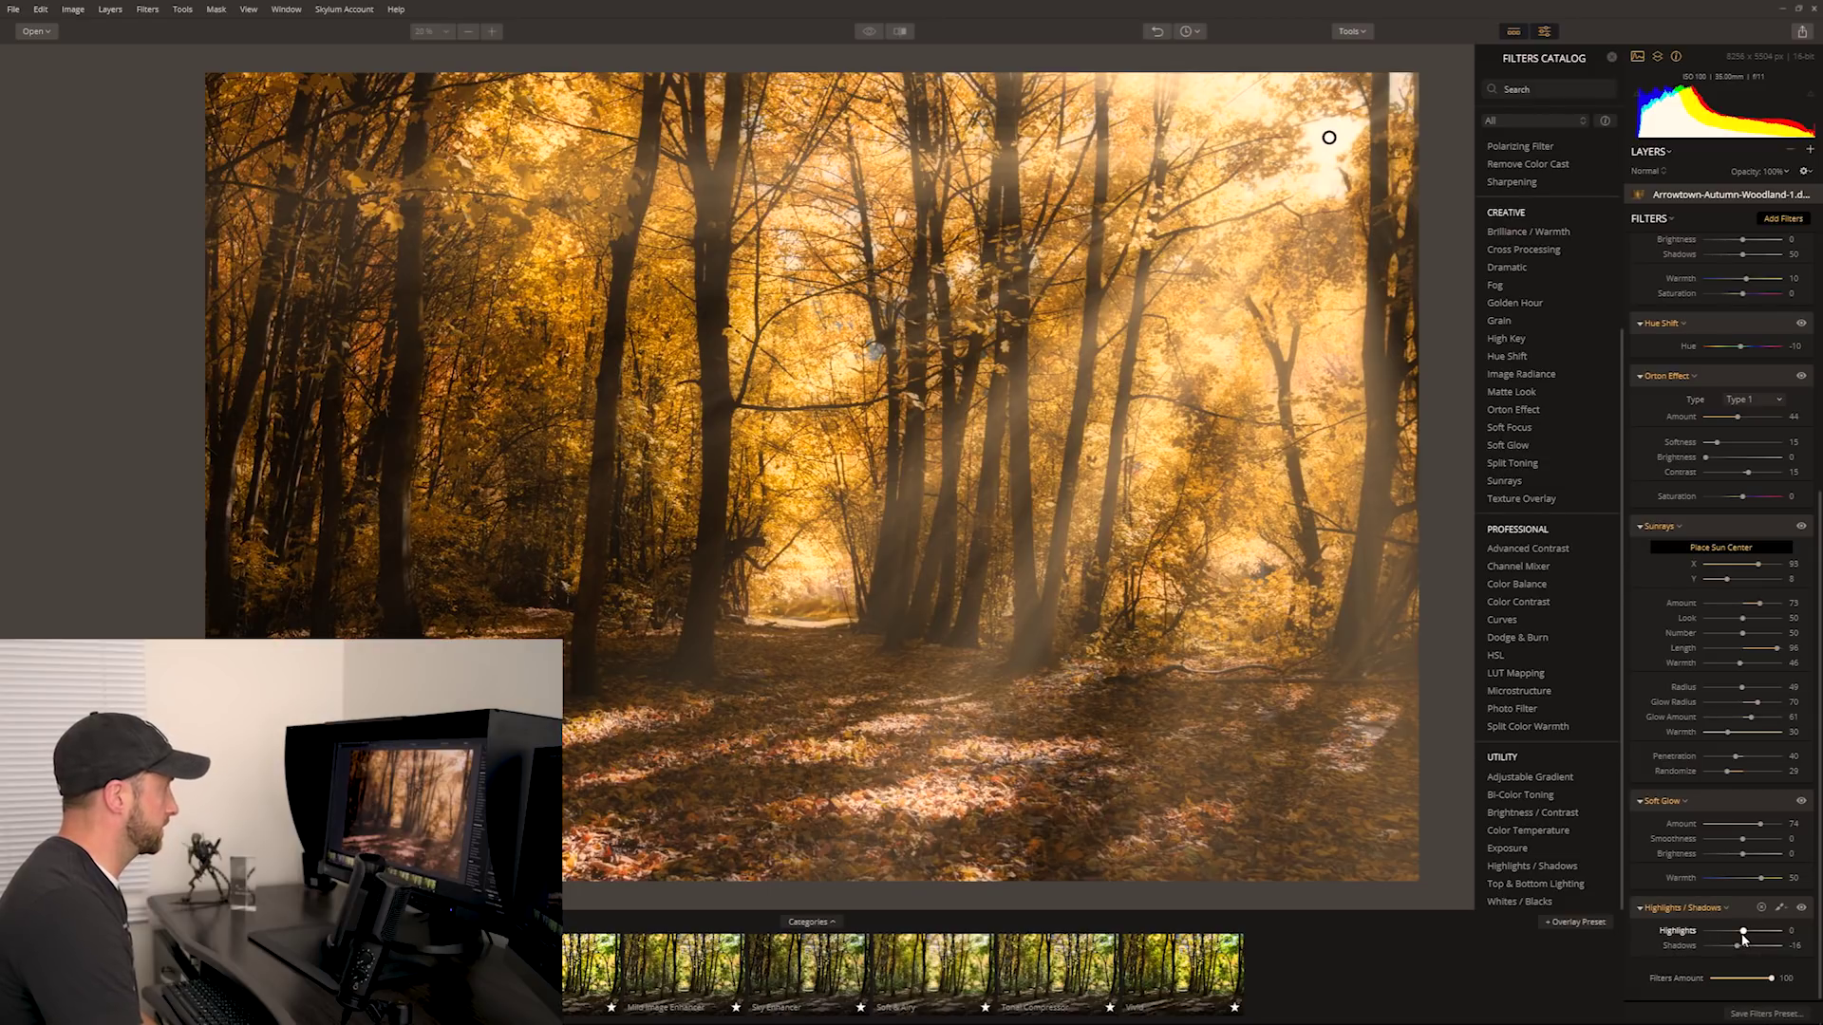
left_click_drag(1742, 934, 1815, 957)
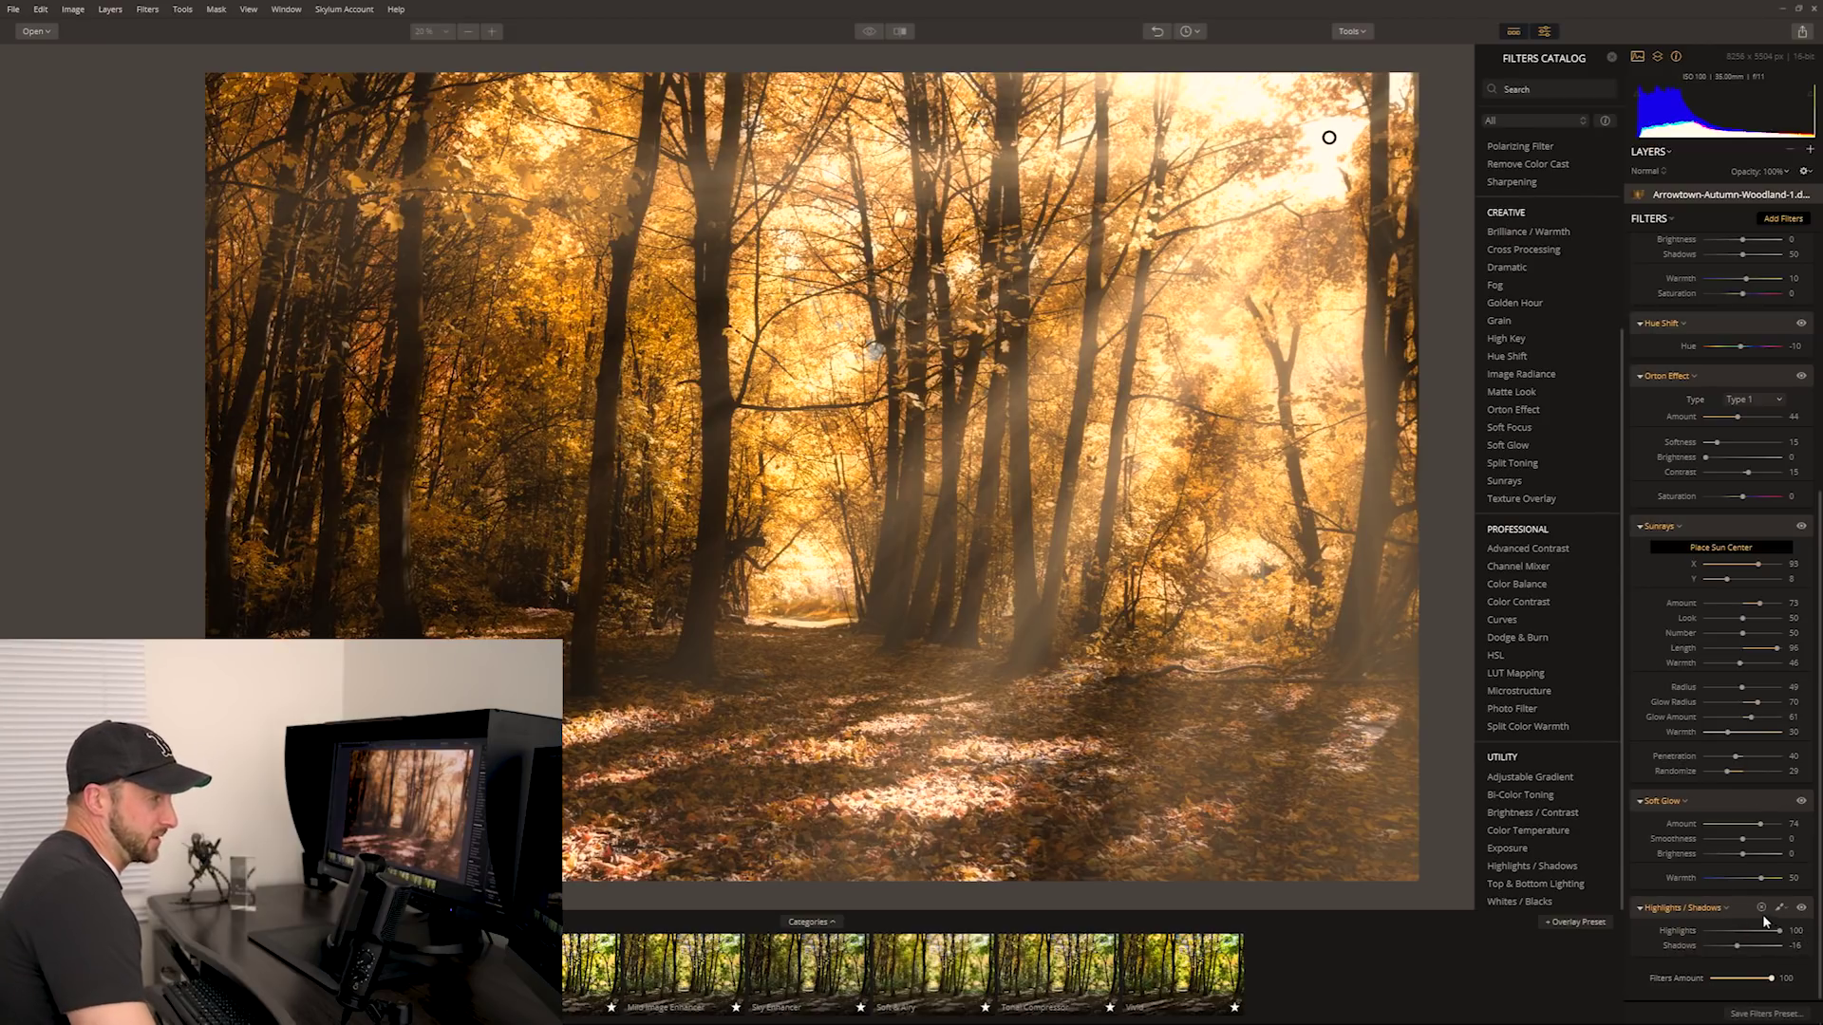
Remove the Highlights / Shadows filter from the filter stack.
left_click(1762, 909)
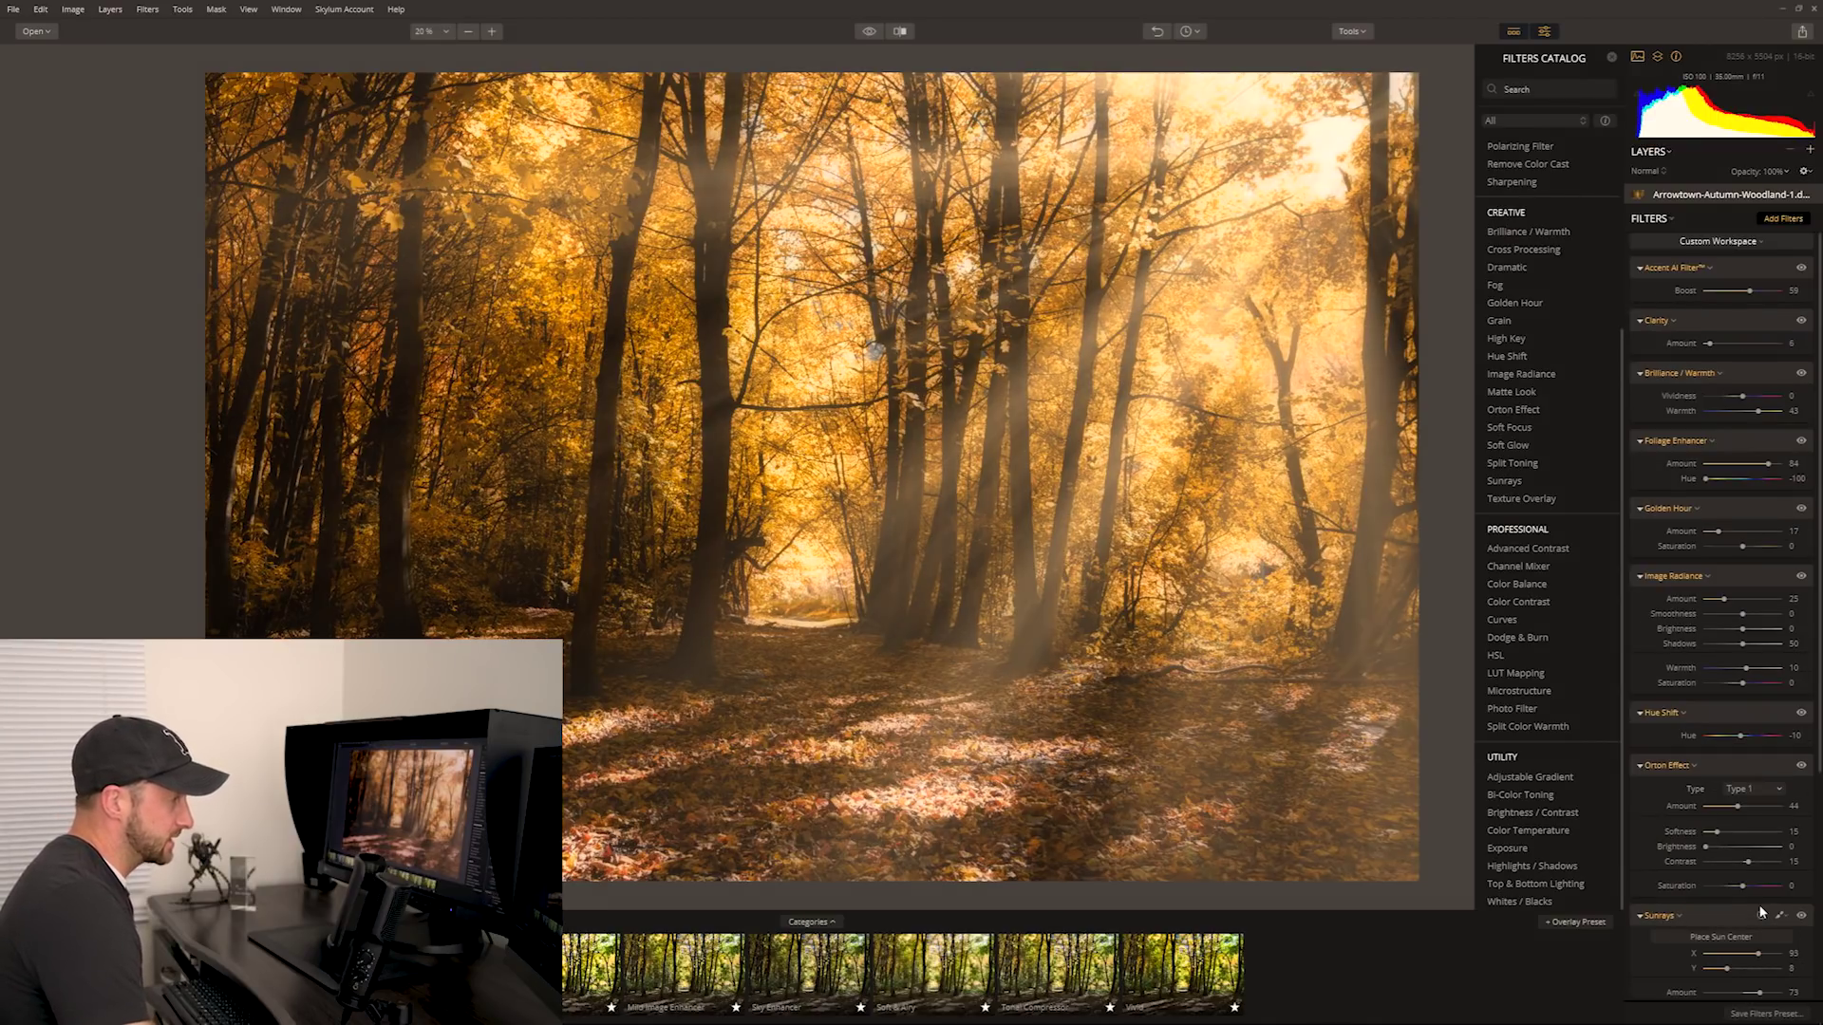
scroll(1735, 905, "down", 3)
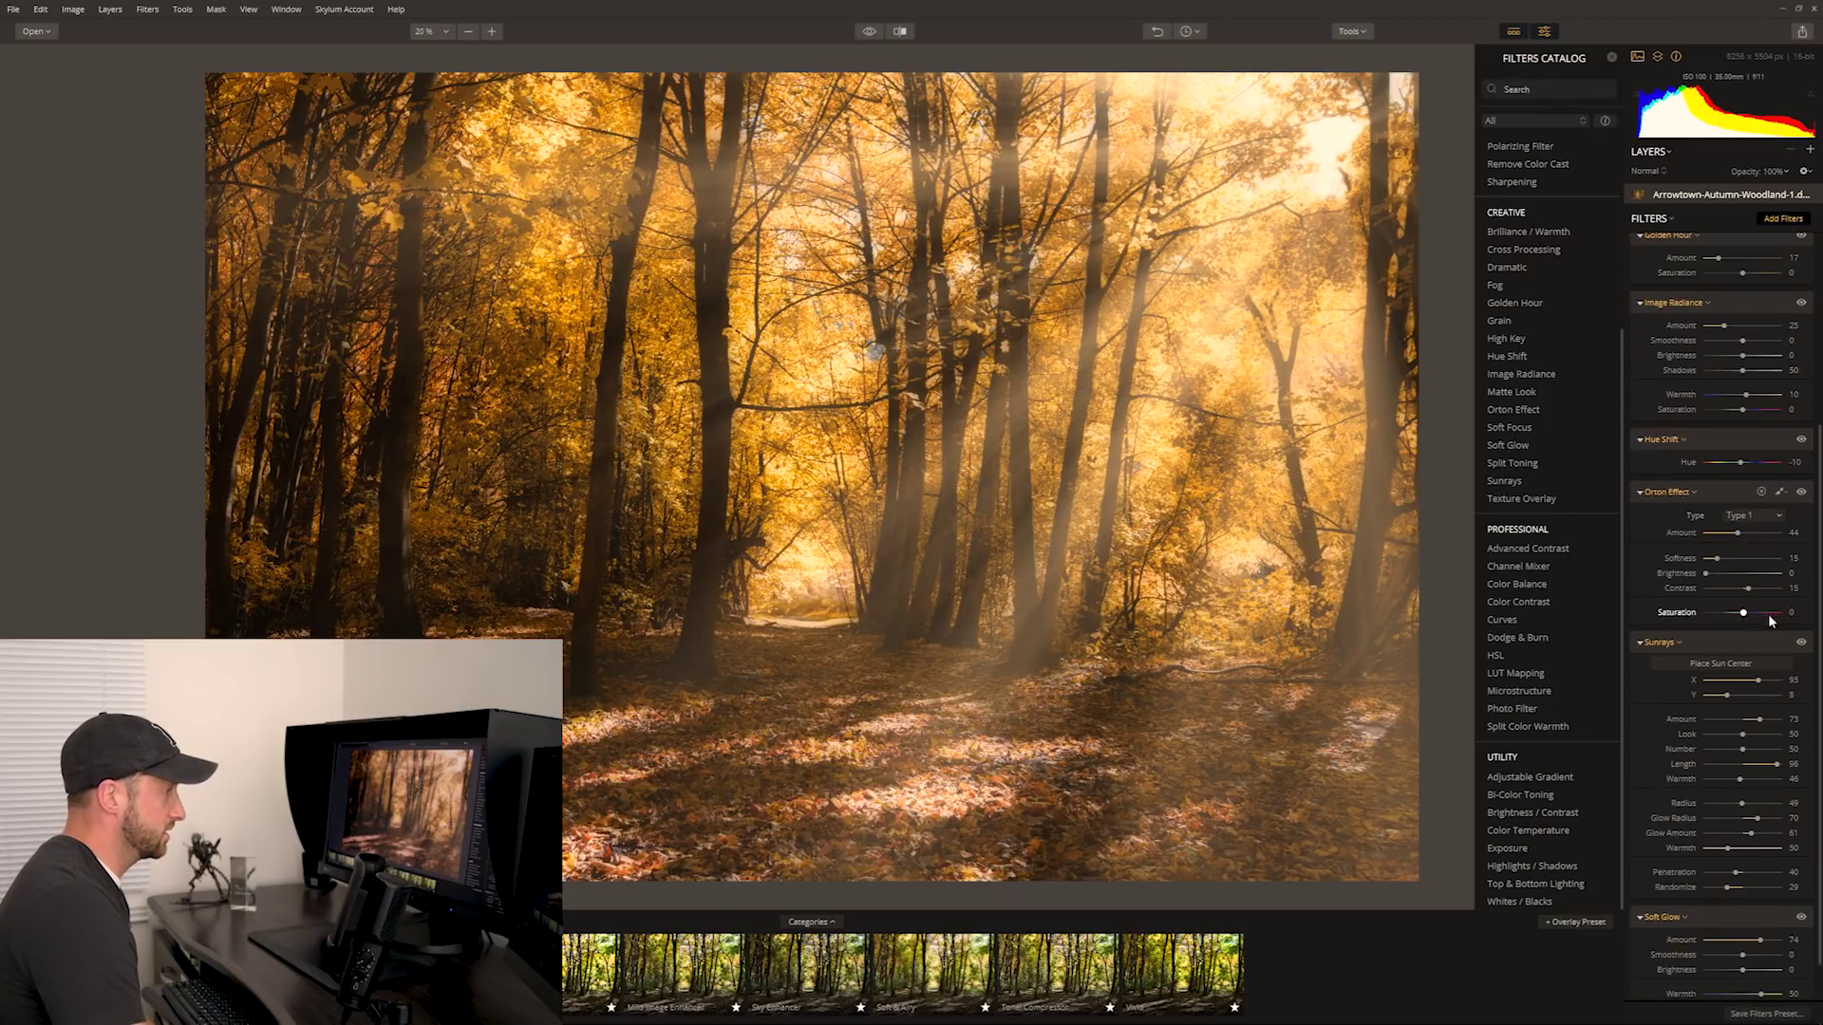
scroll(1696, 847, "down", 1)
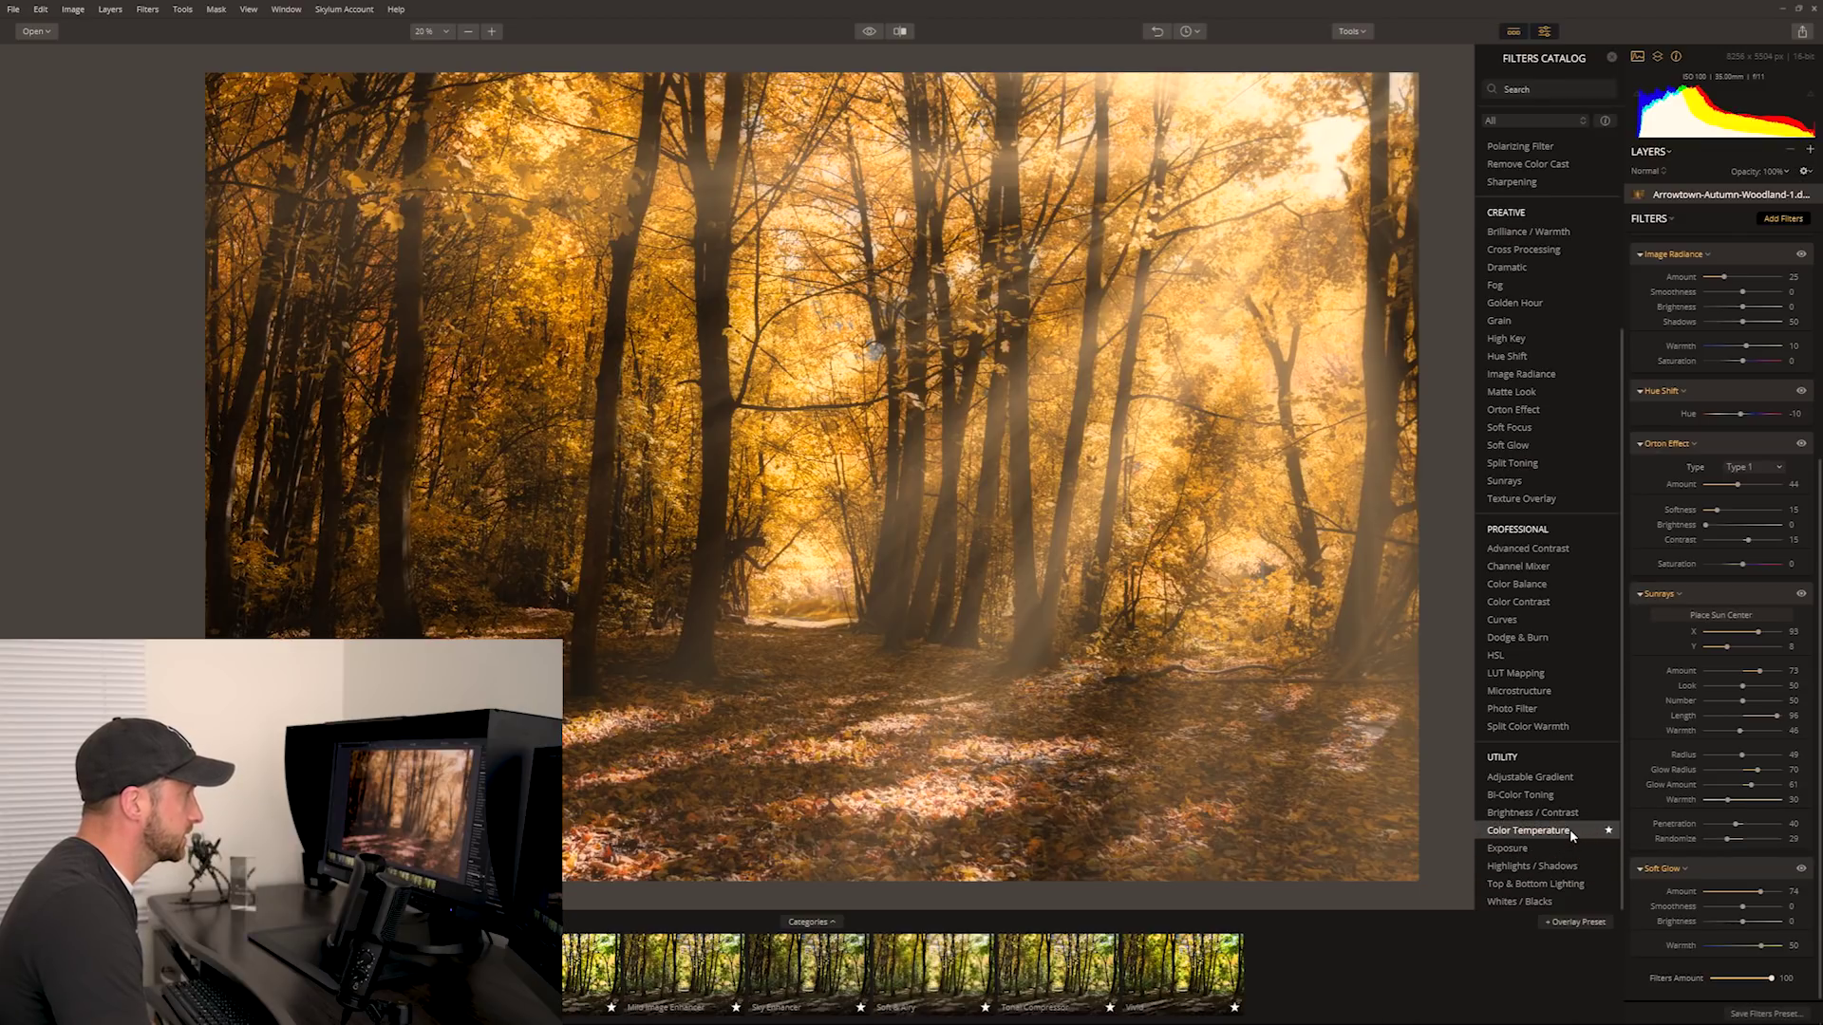
Add a Fog filter of type Light Fog with Amount 7.
left_click(1540, 283)
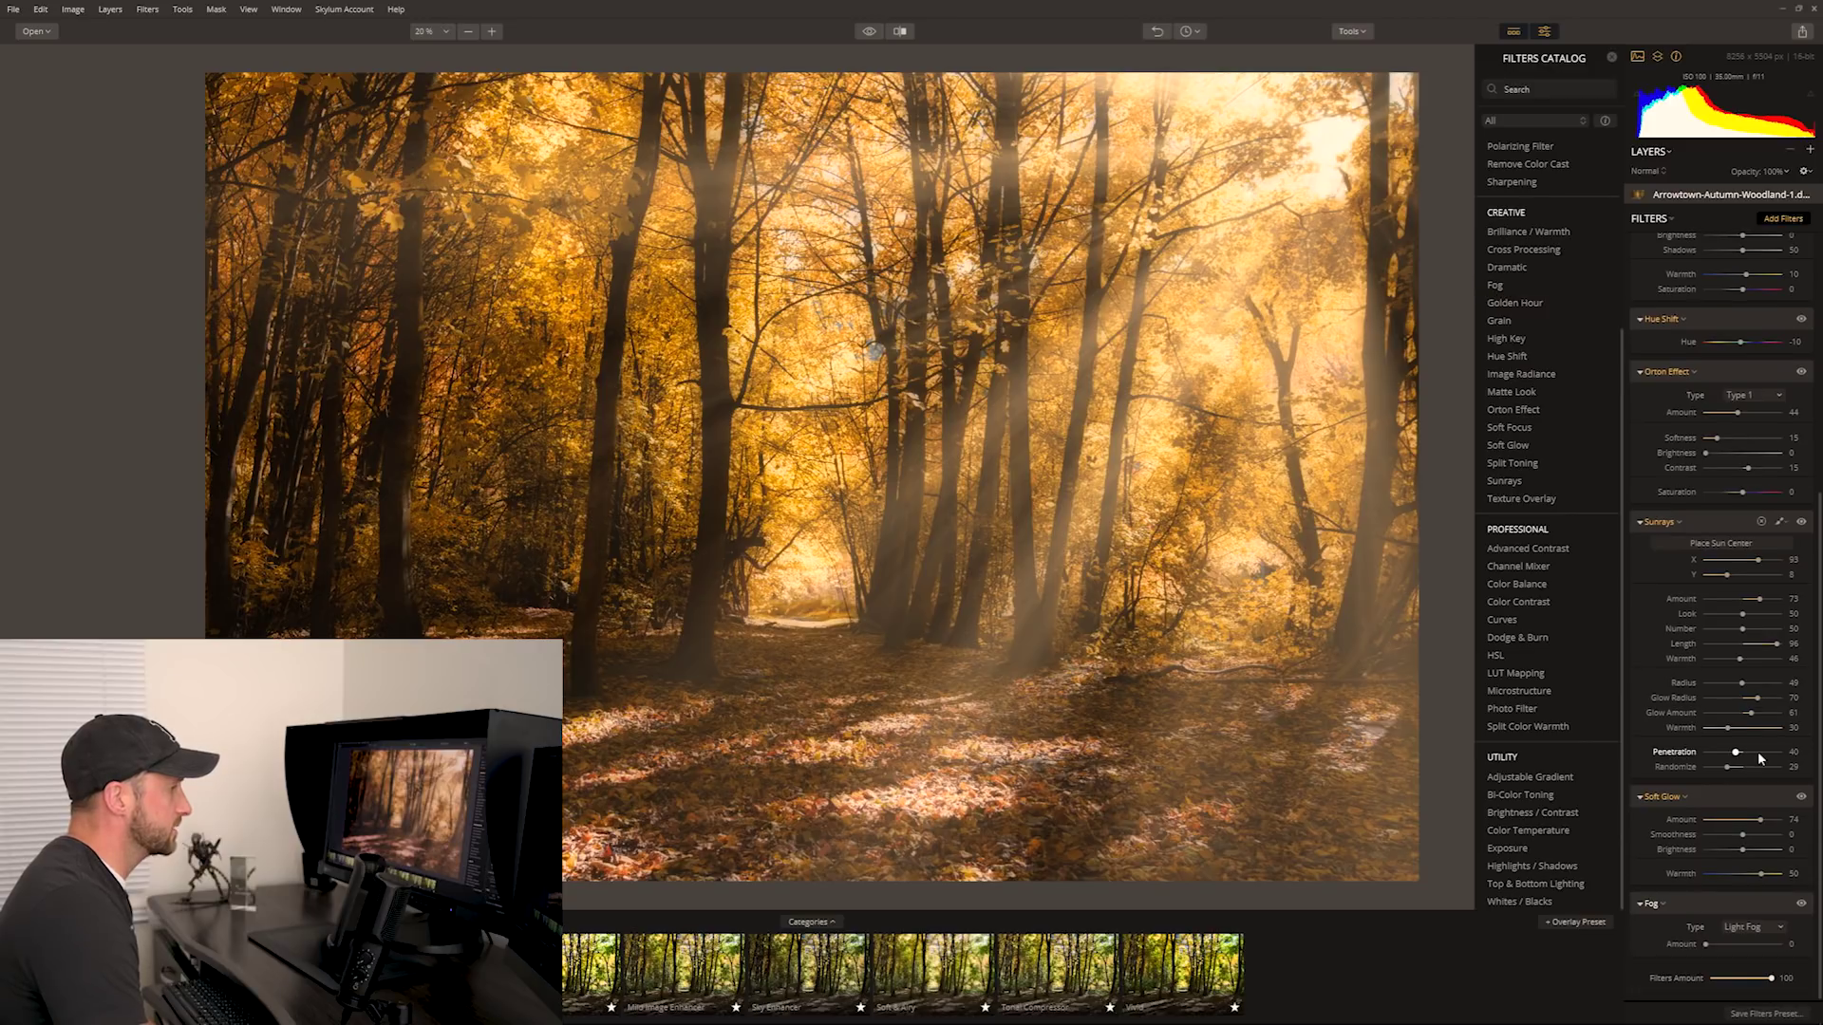
left_click_drag(1706, 947, 1703, 953)
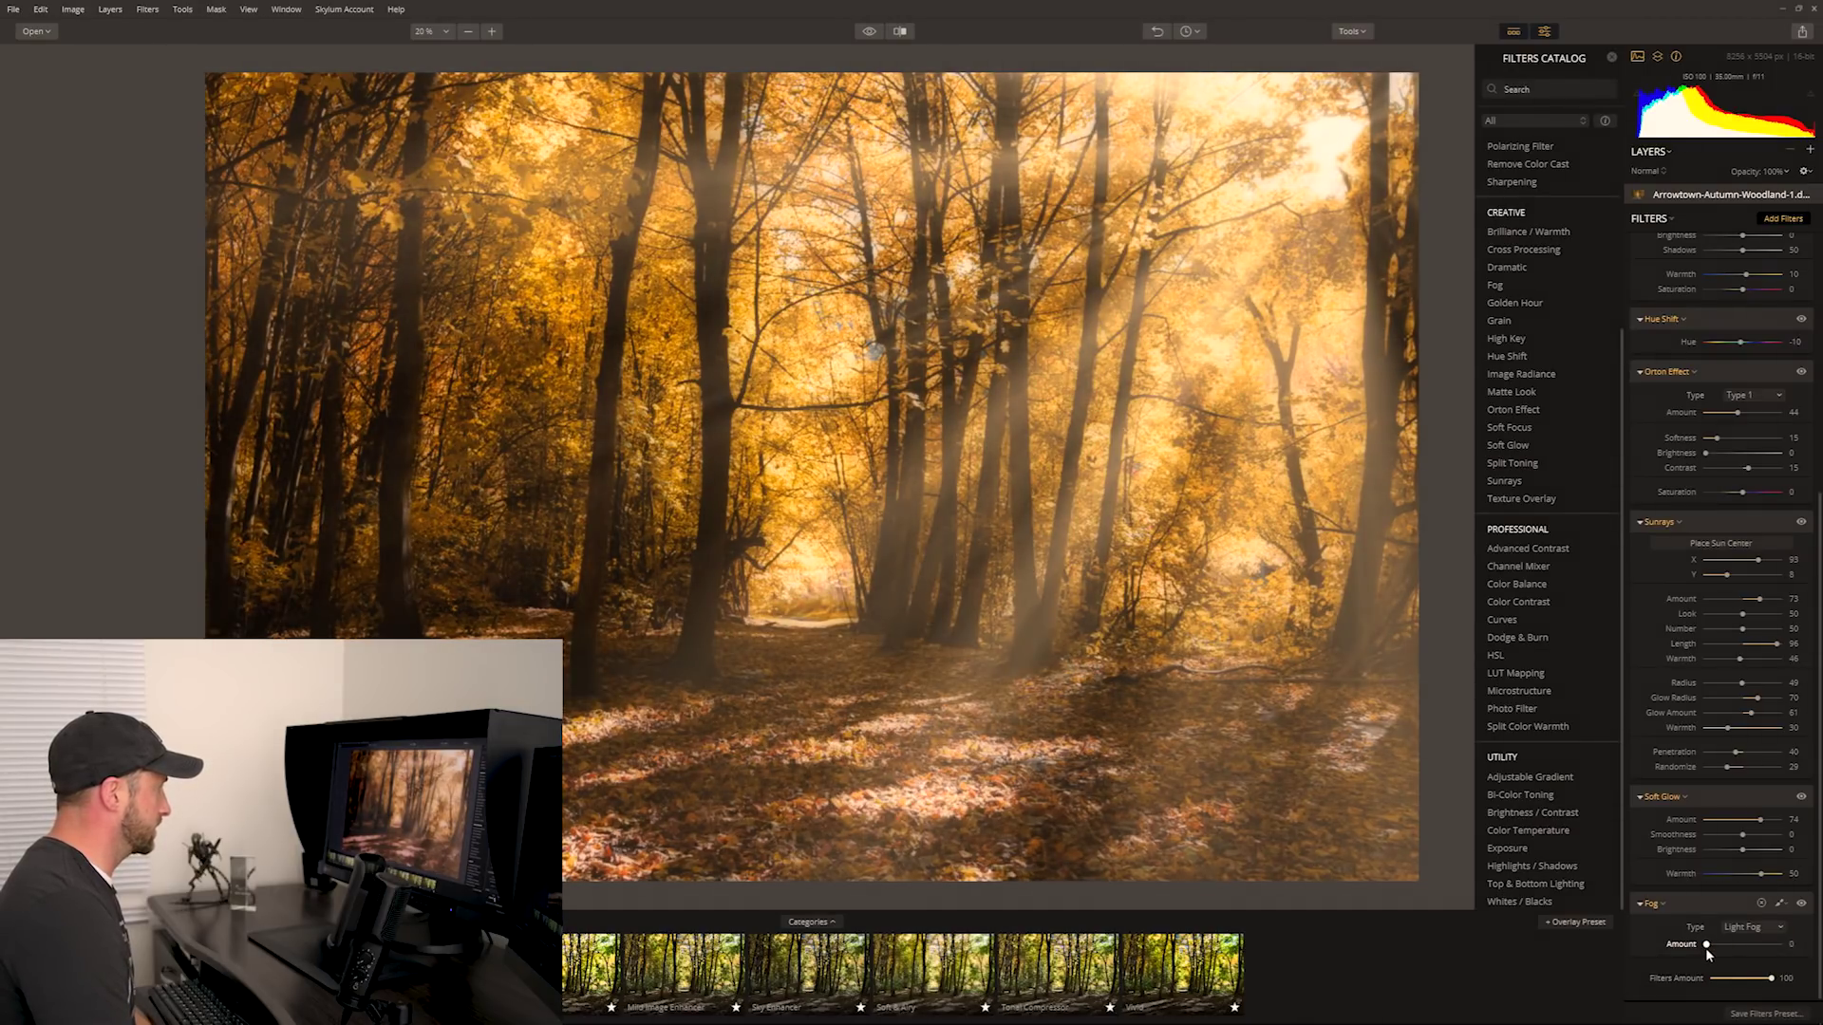
left_click_drag(1712, 948, 1716, 949)
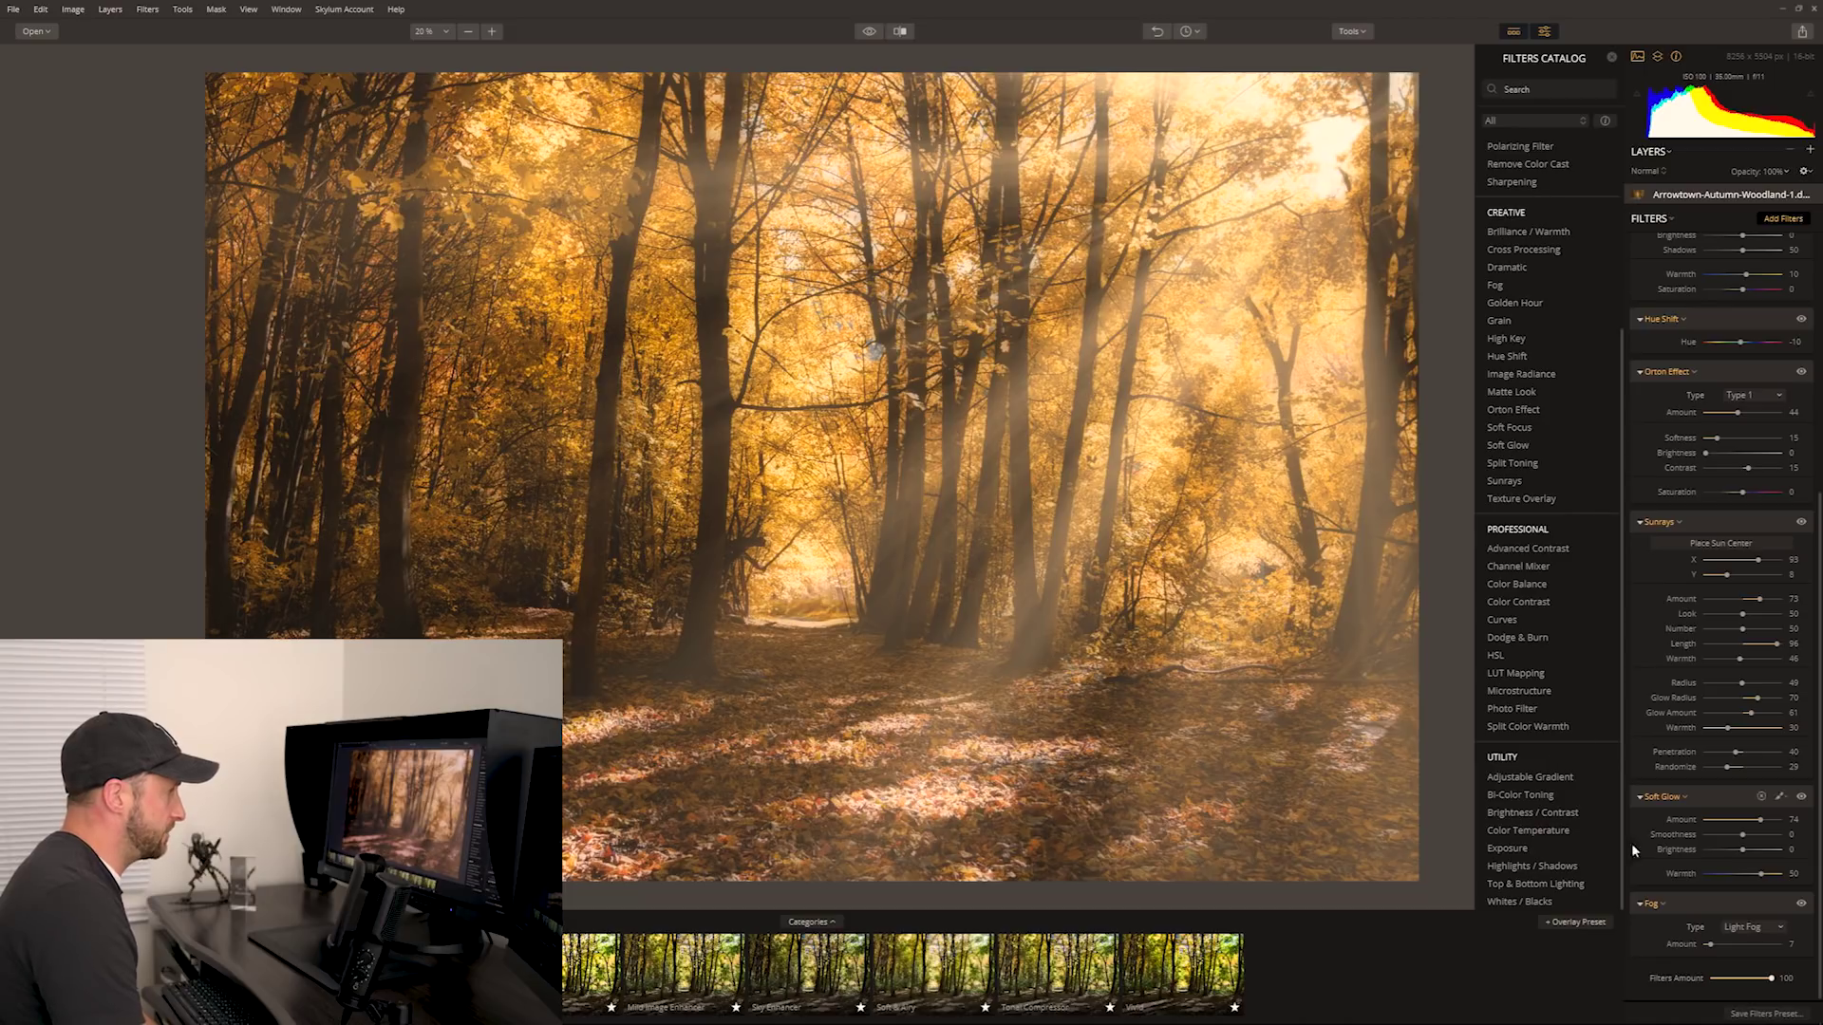
left_click(1545, 673)
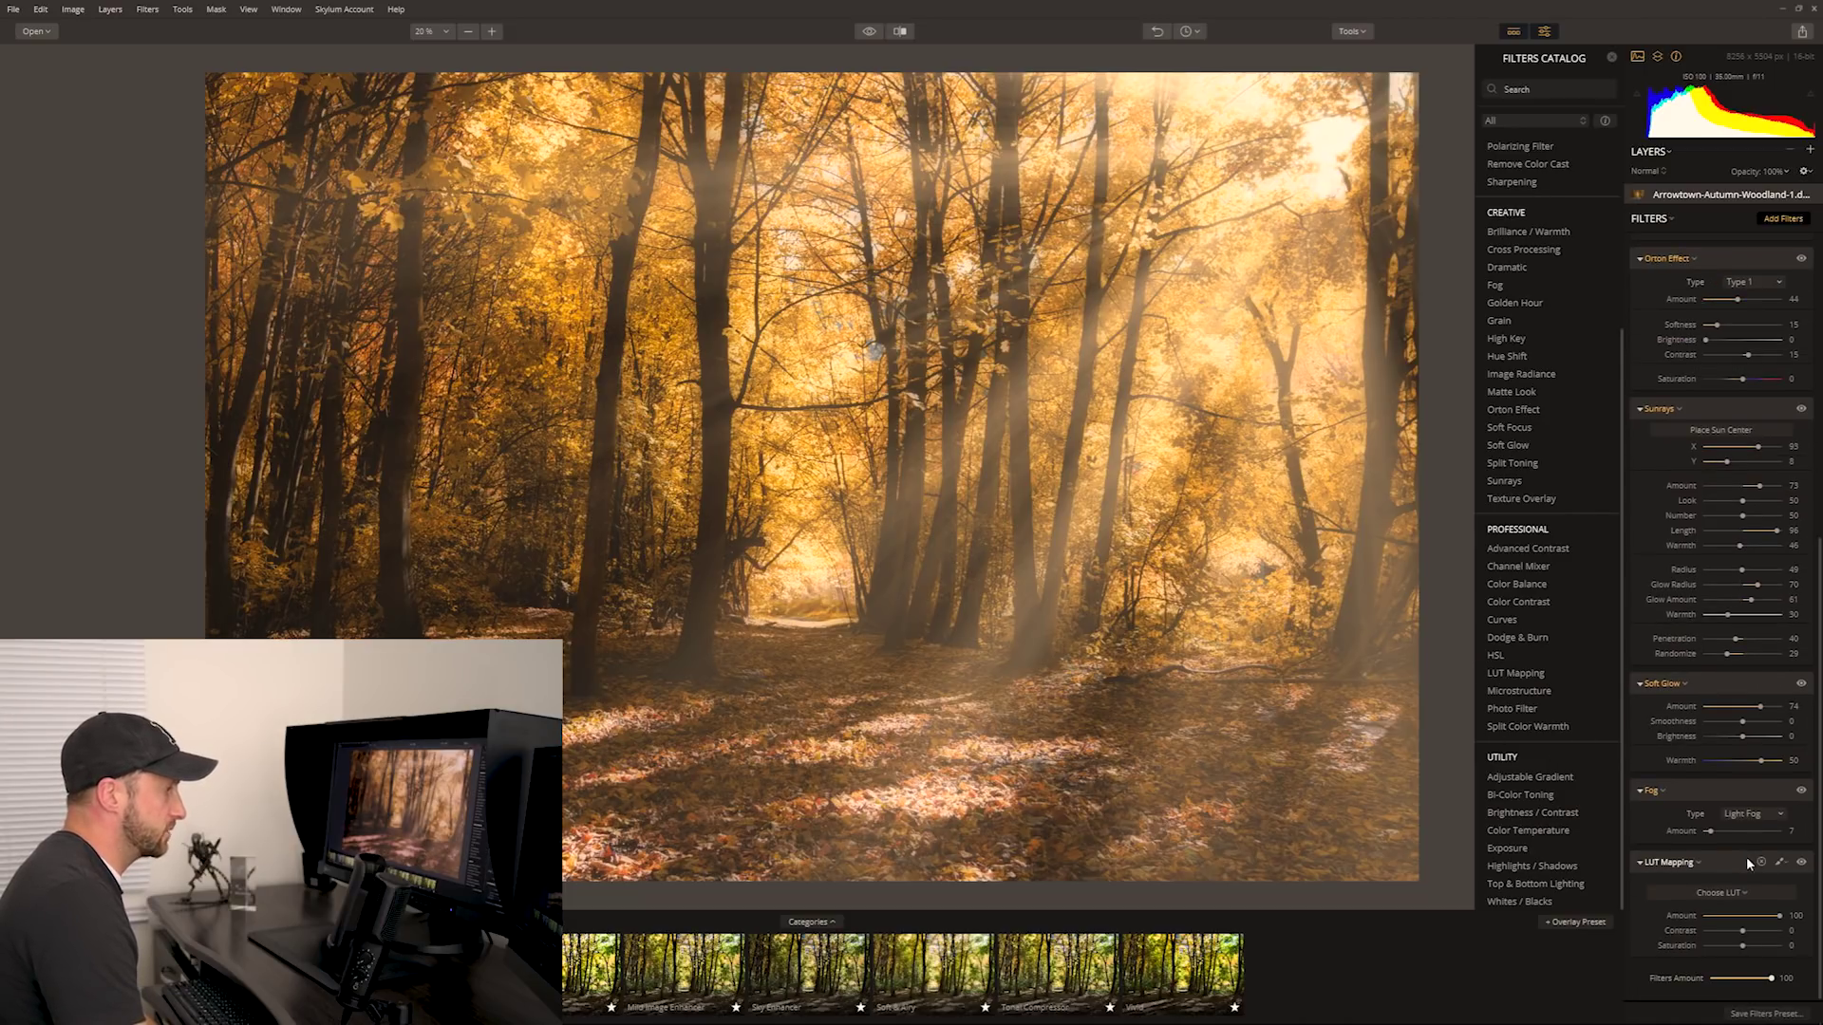
Try the Candlelight, Wooden, Genius and Kodack chrome 3 LUTs, weakening Kodack chrome 3 to about half.
left_click(1757, 891)
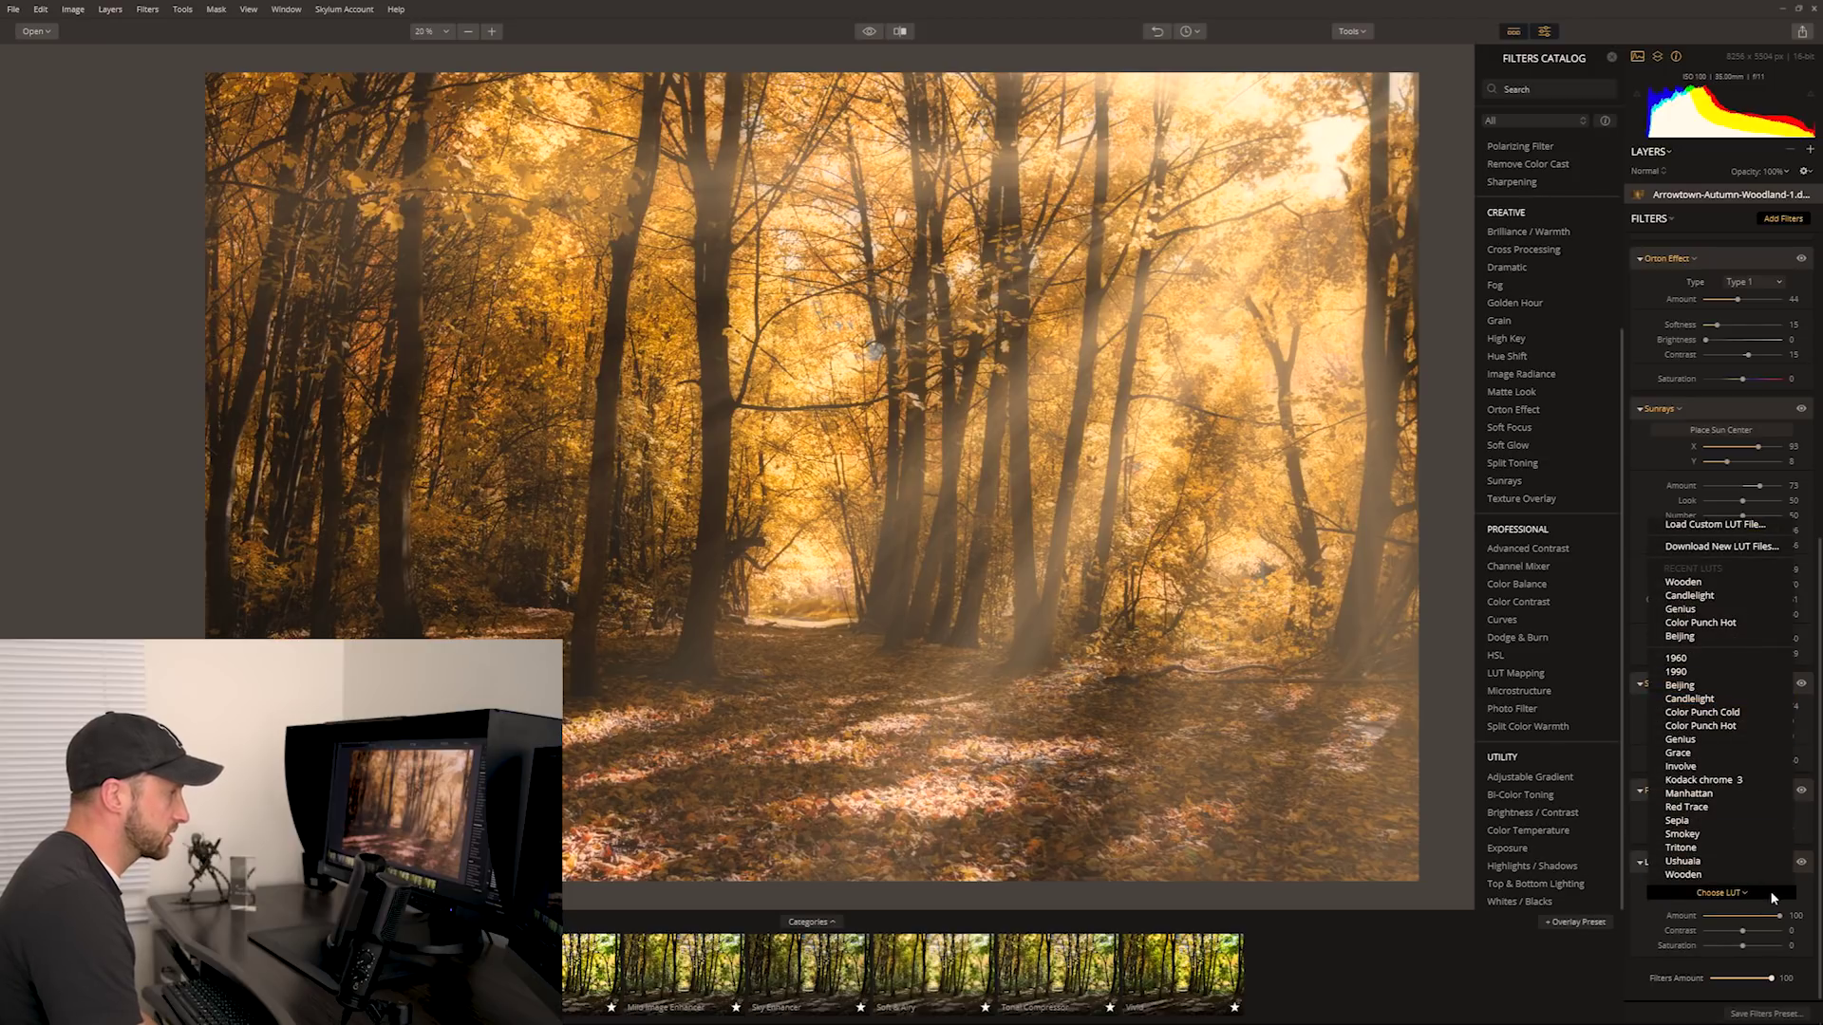
left_click(1716, 595)
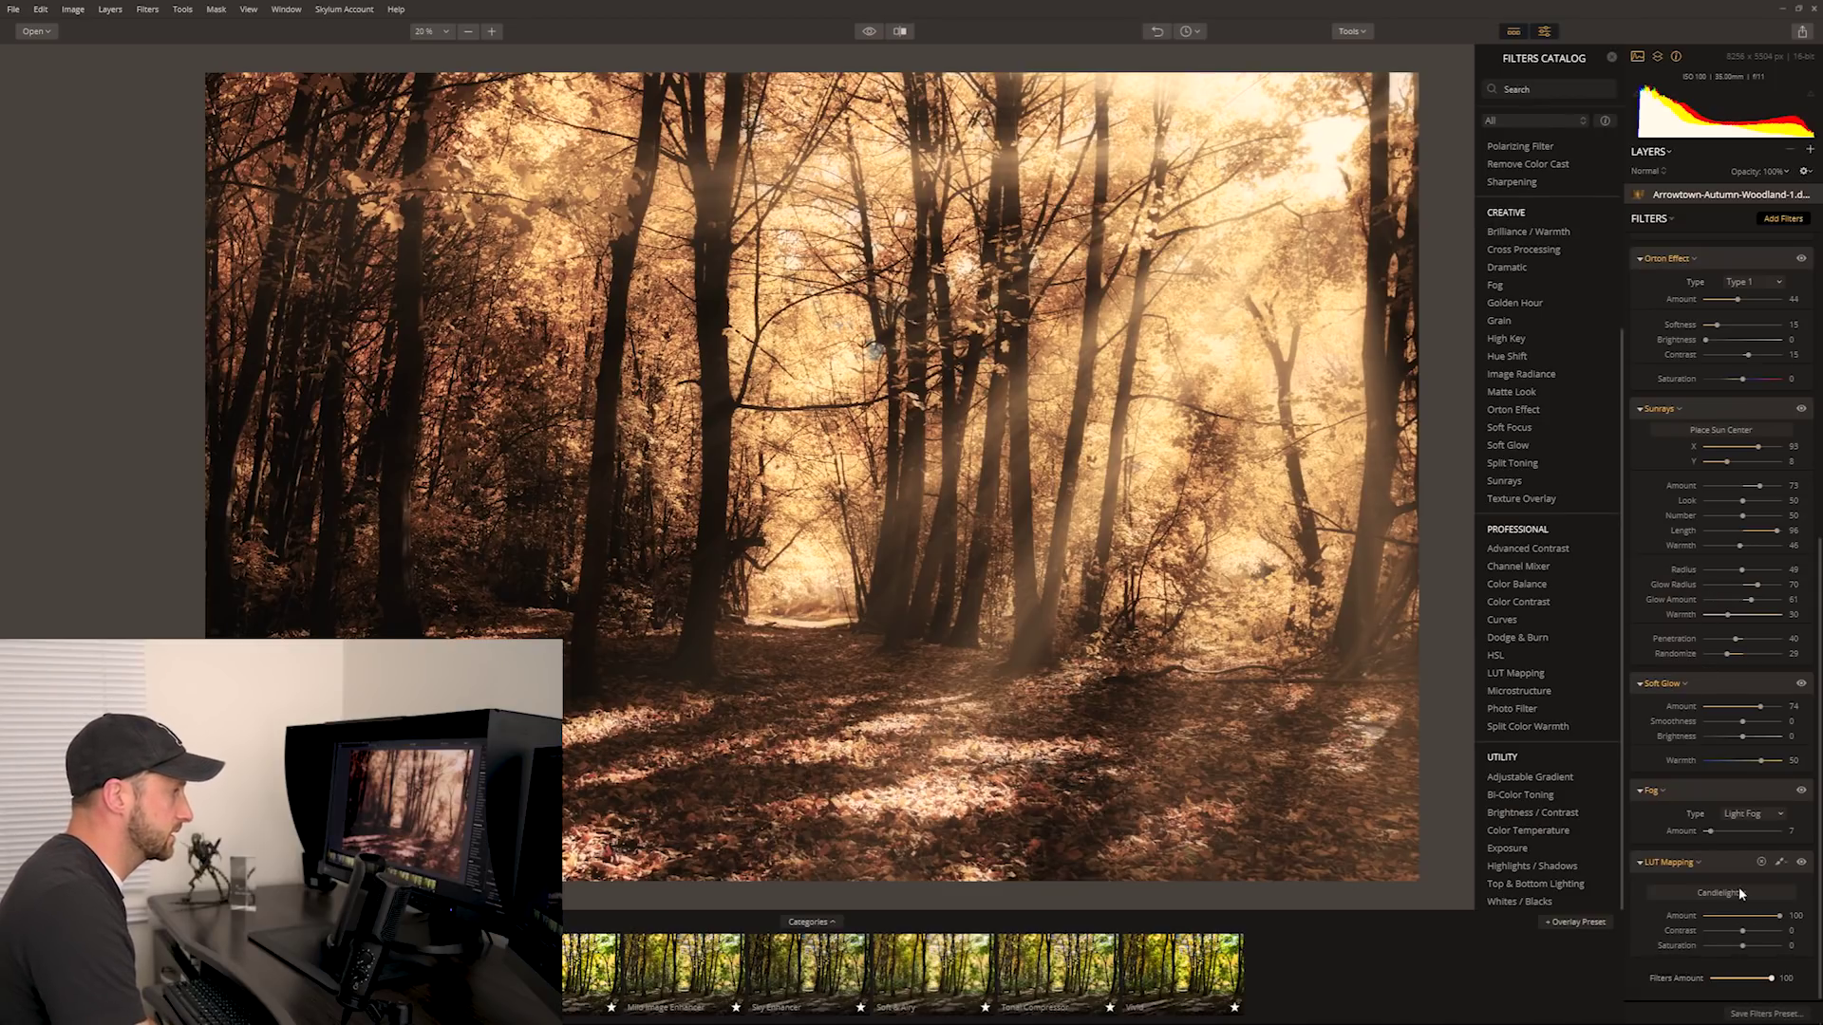
left_click(1740, 892)
left_click(1706, 608)
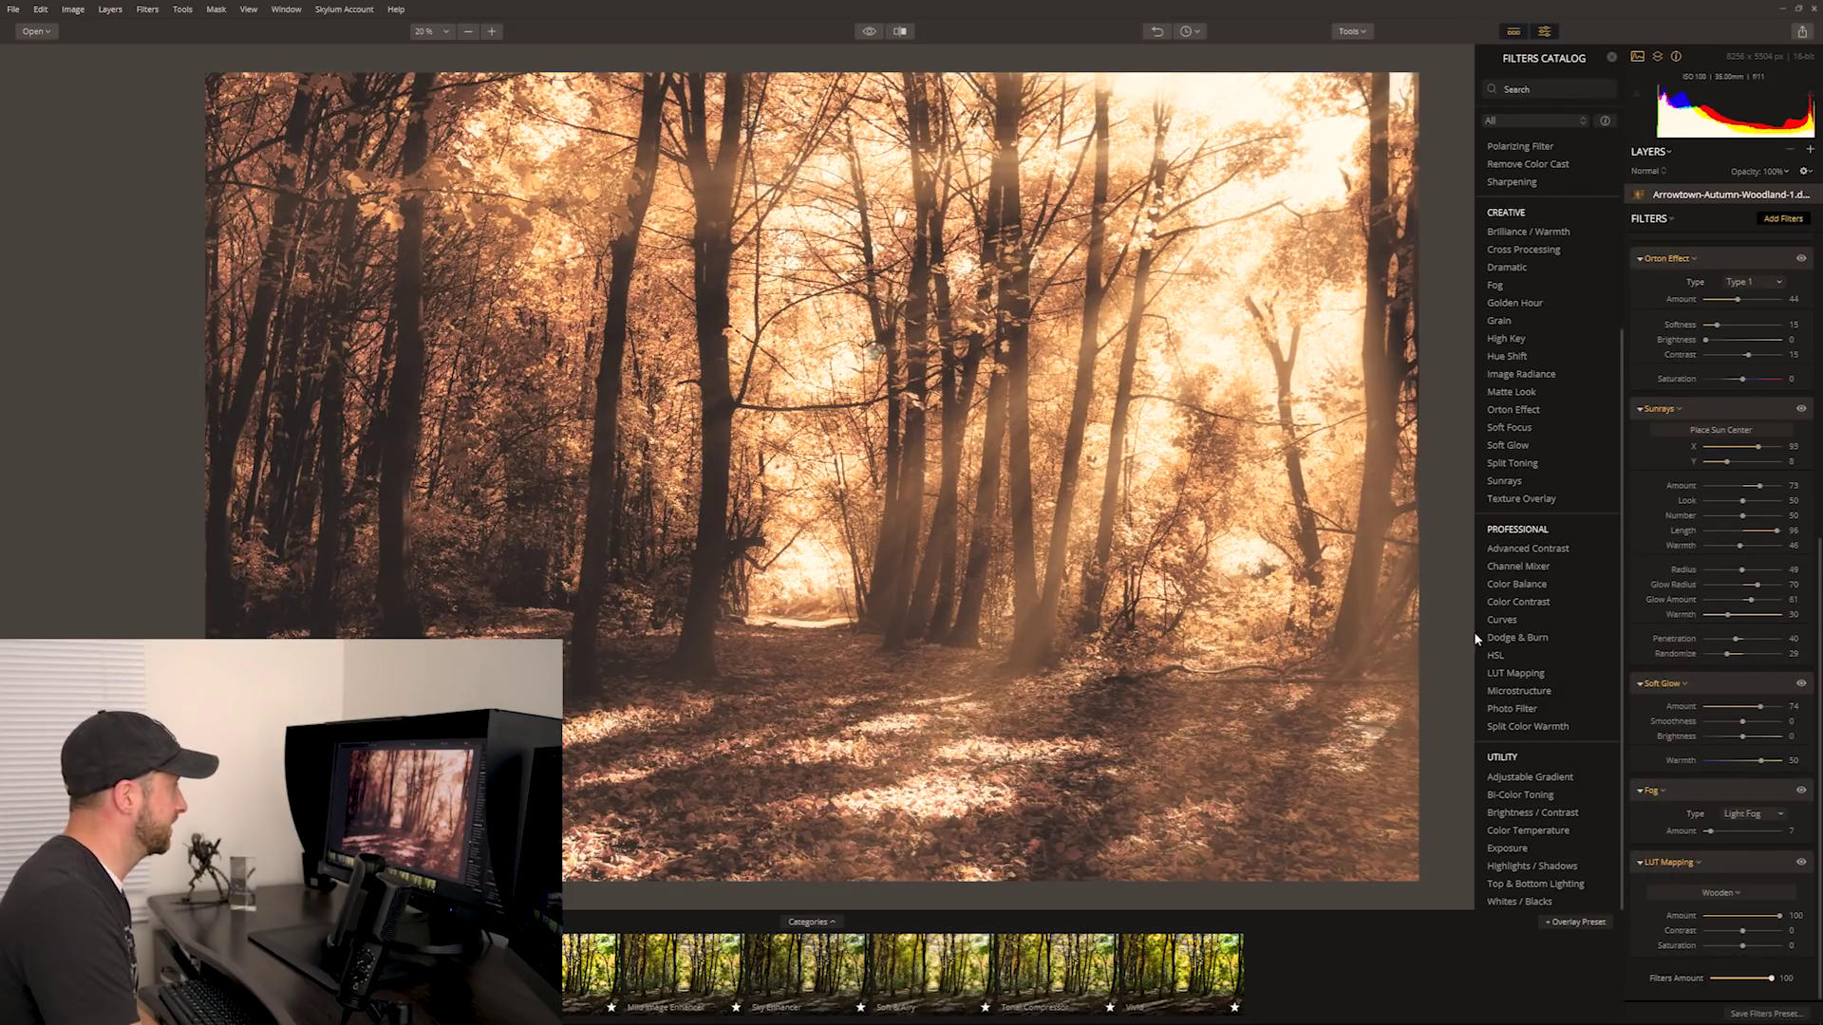
left_click(1745, 891)
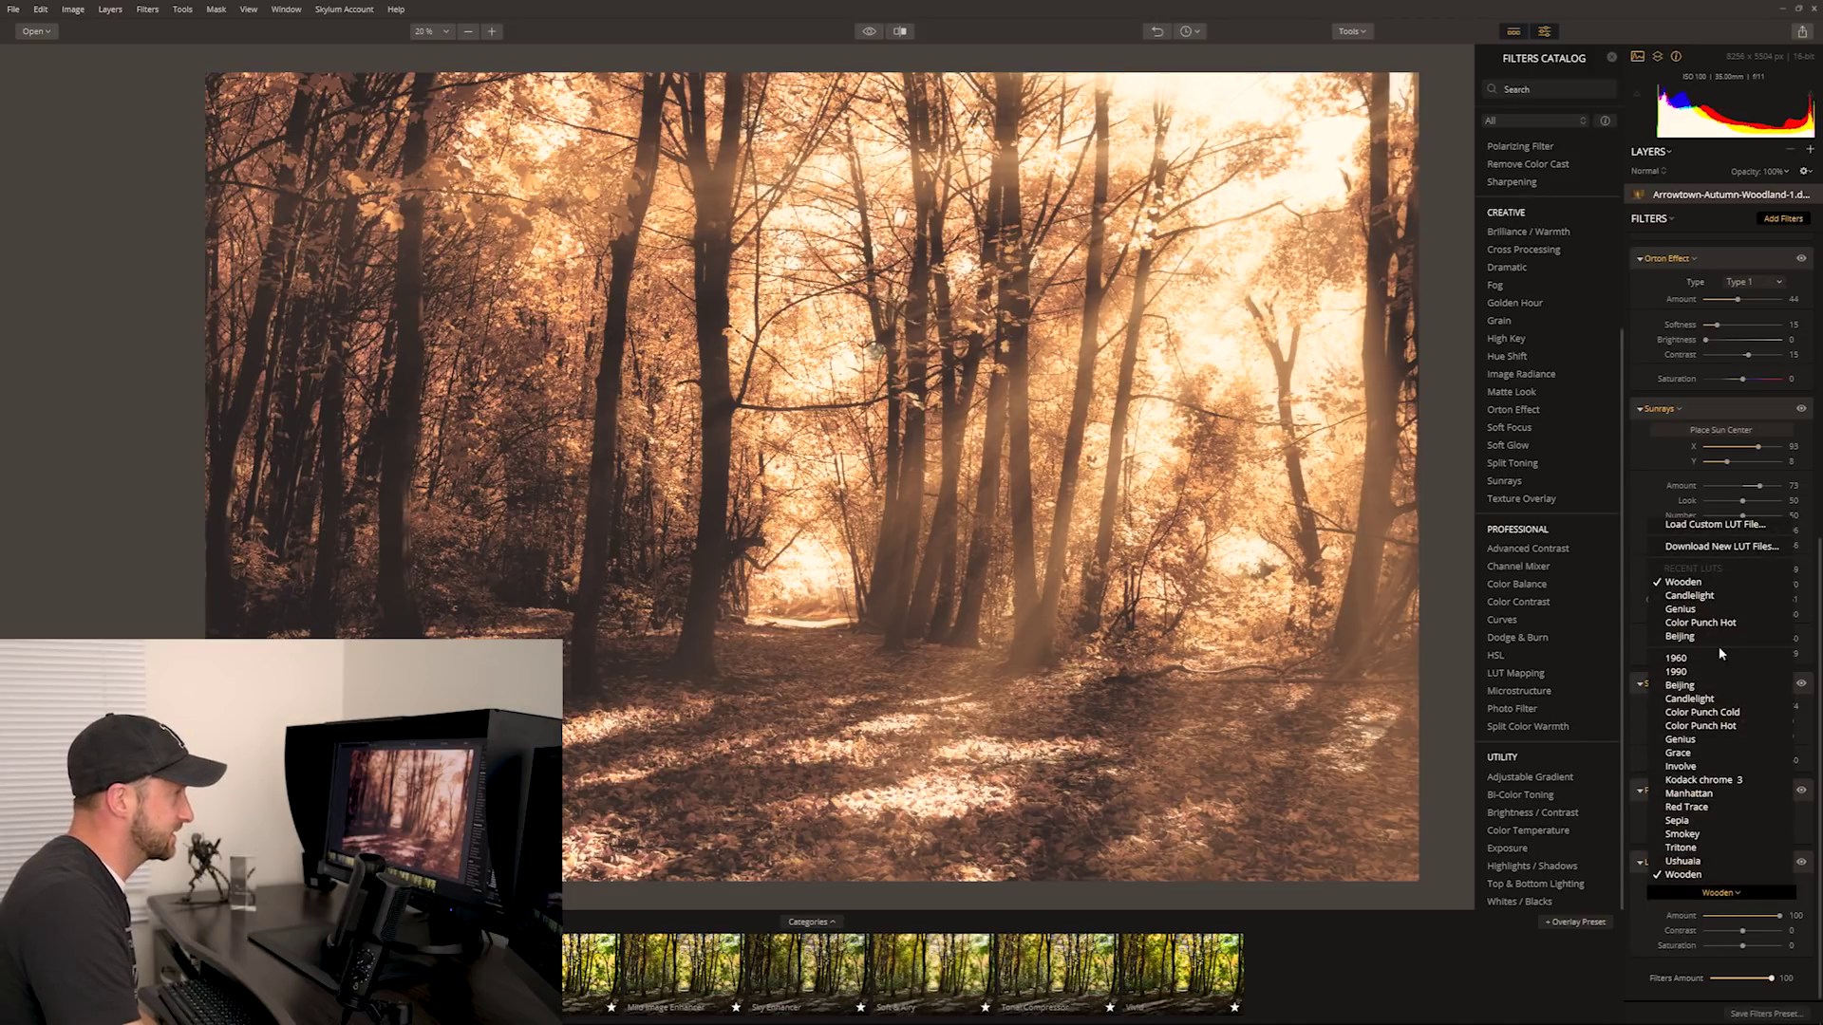
left_click(1752, 610)
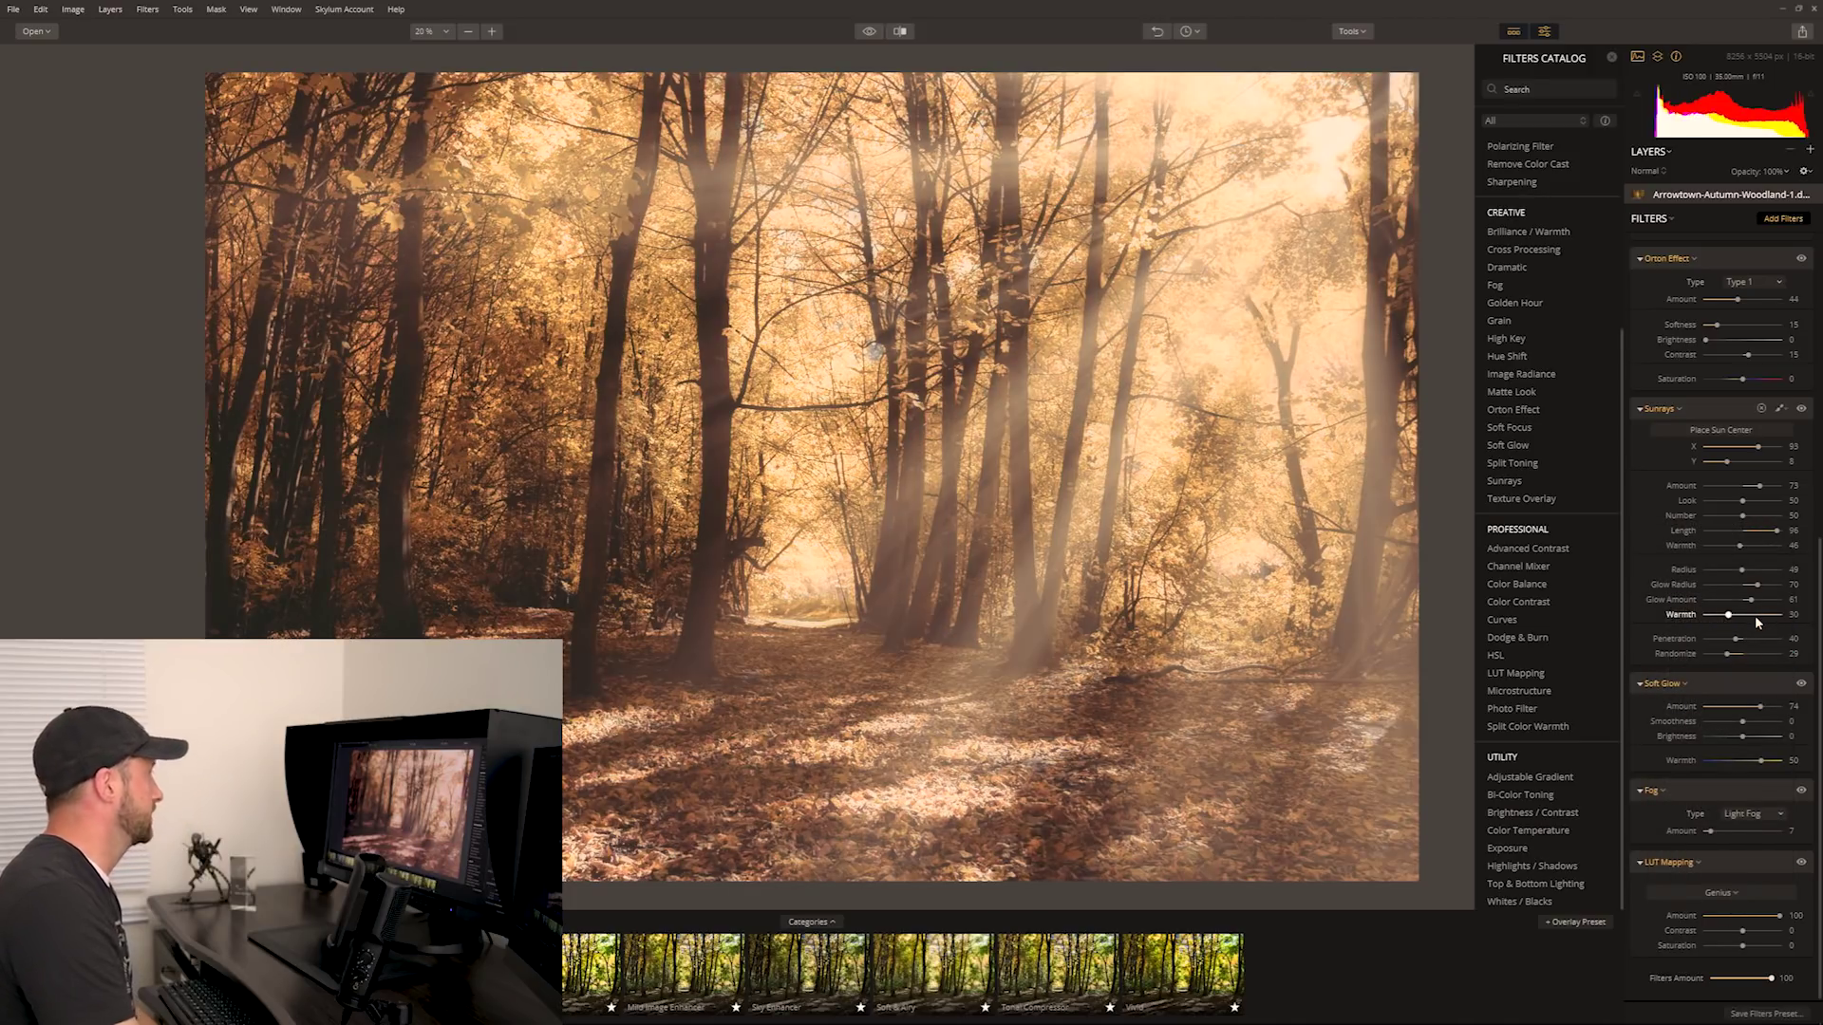
left_click(1754, 893)
left_click(1729, 793)
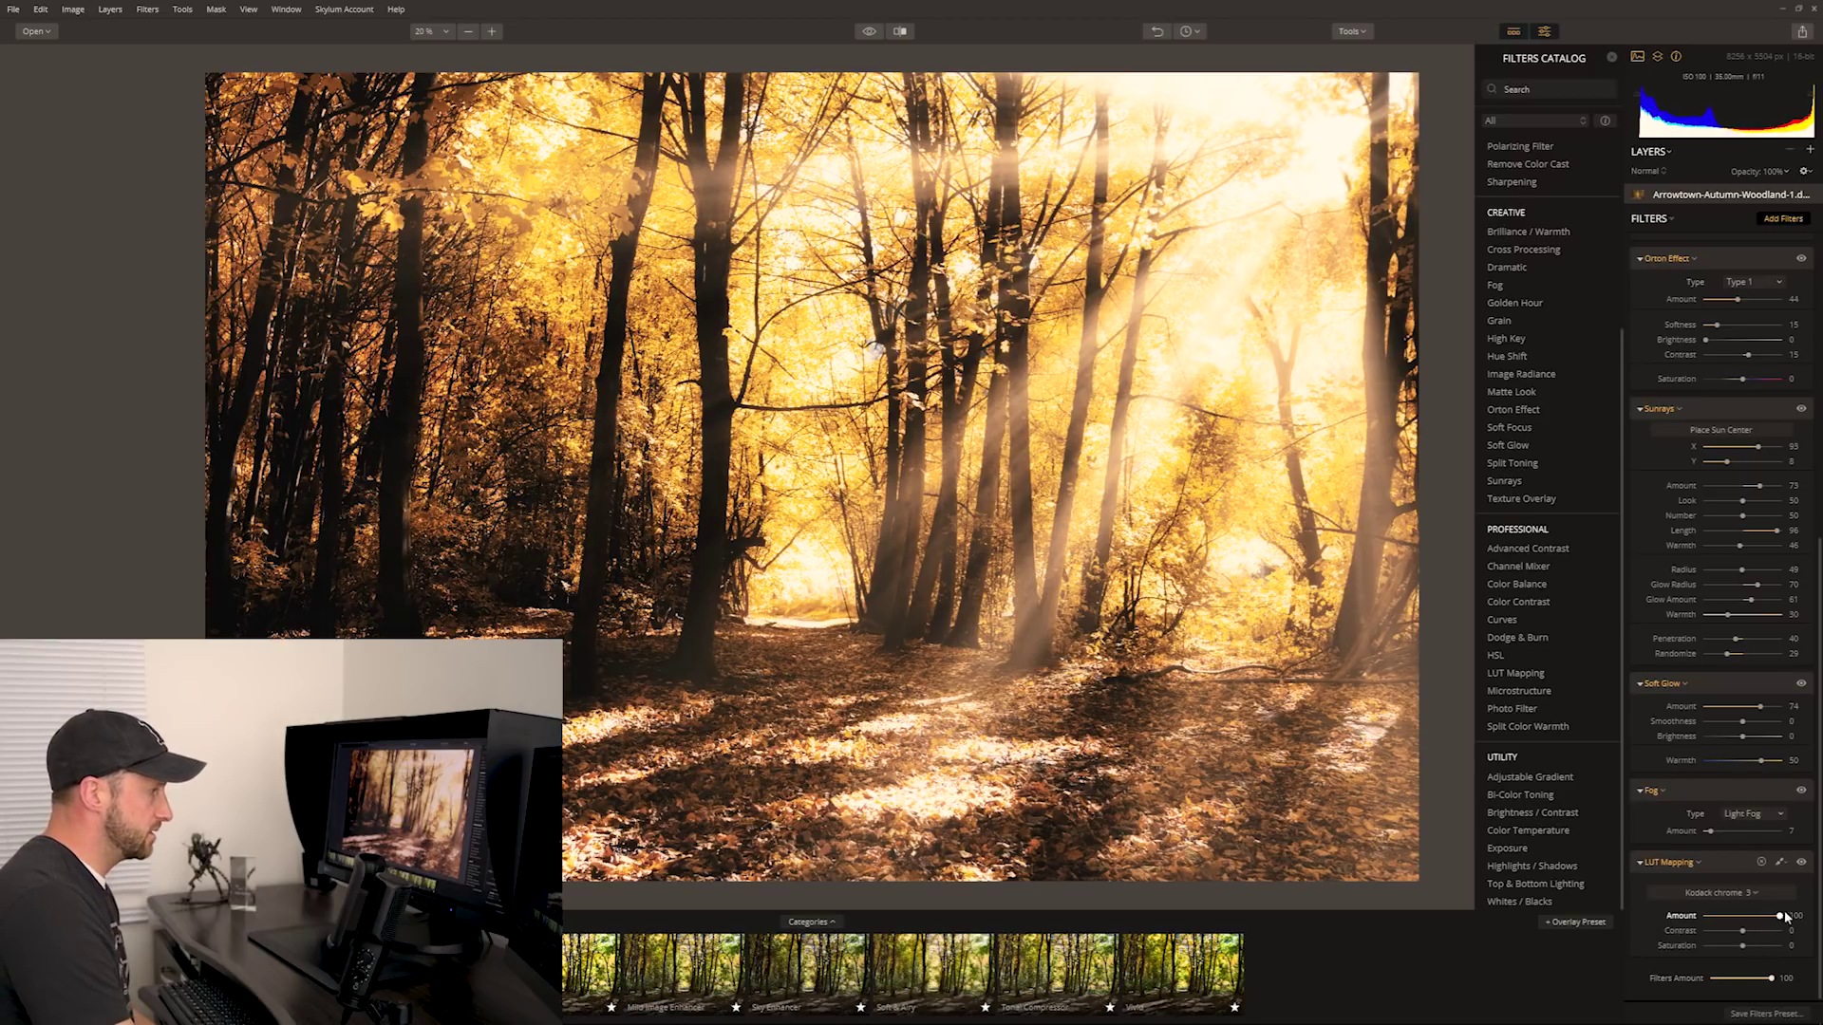
left_click_drag(1782, 916, 1726, 940)
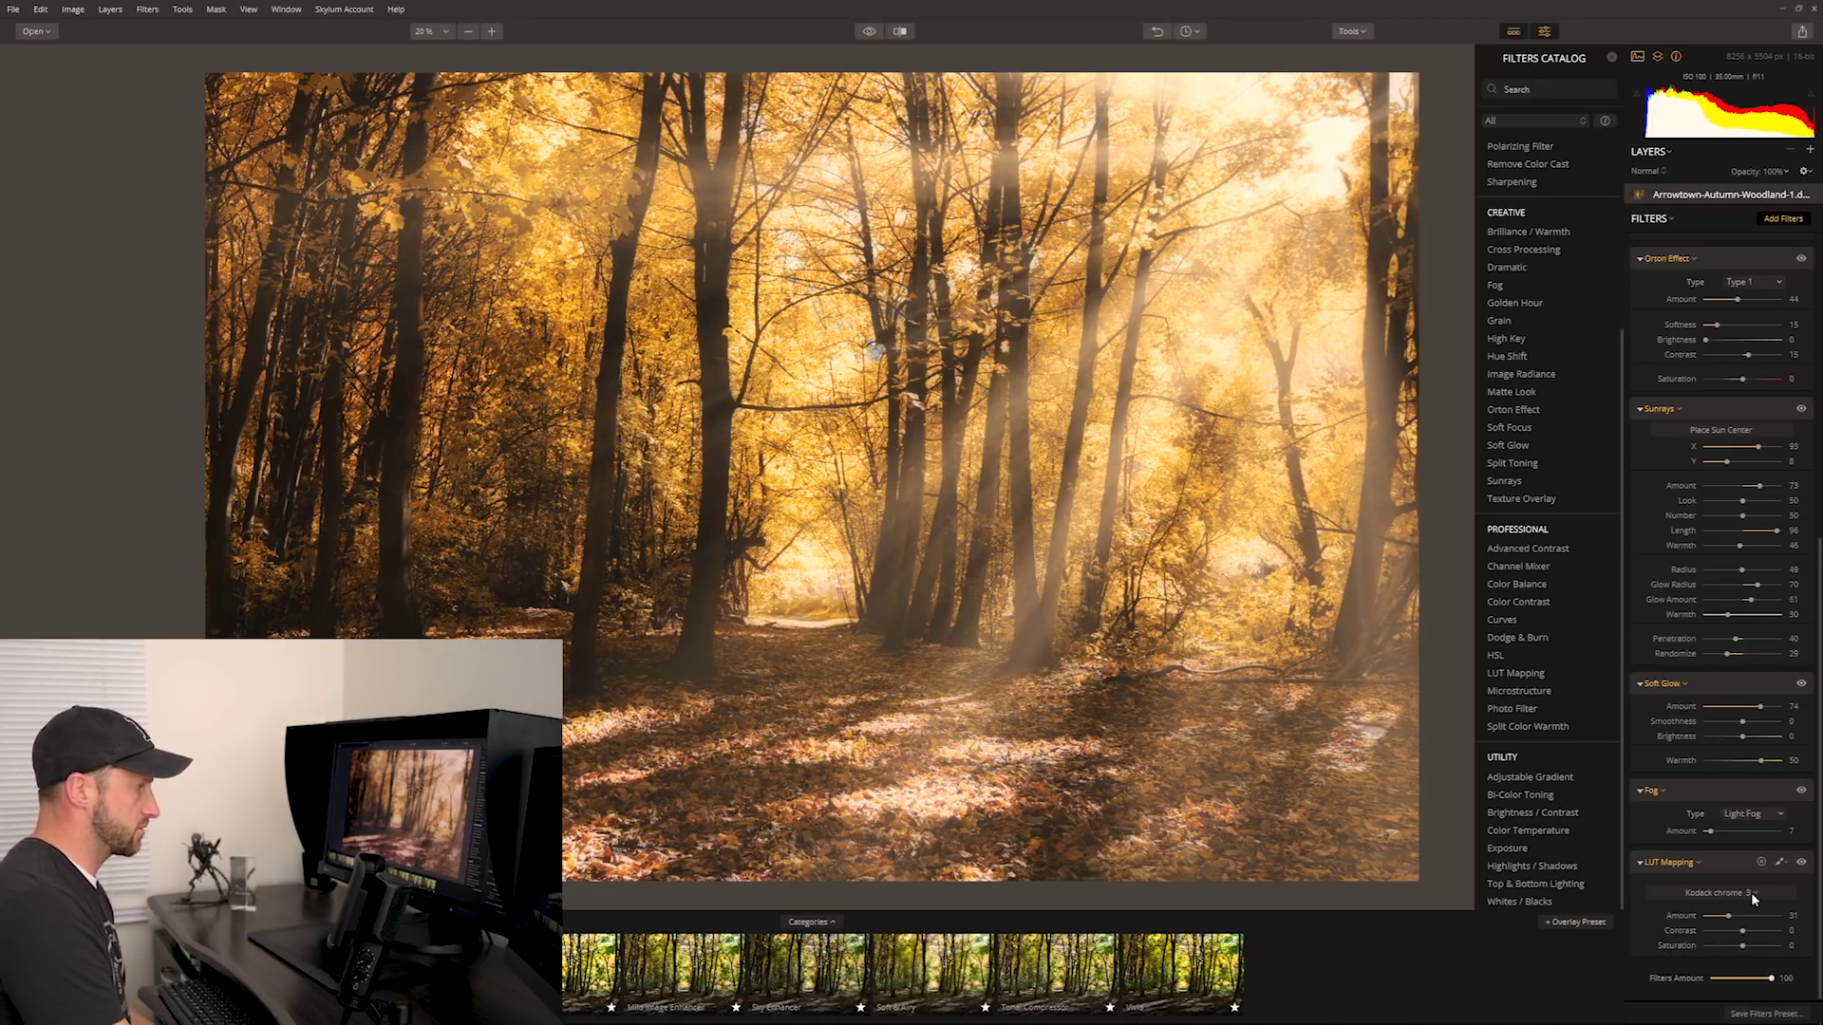
Switch back to the Wooden LUT and raise its Amount from 31 to 51.
left_click(1752, 894)
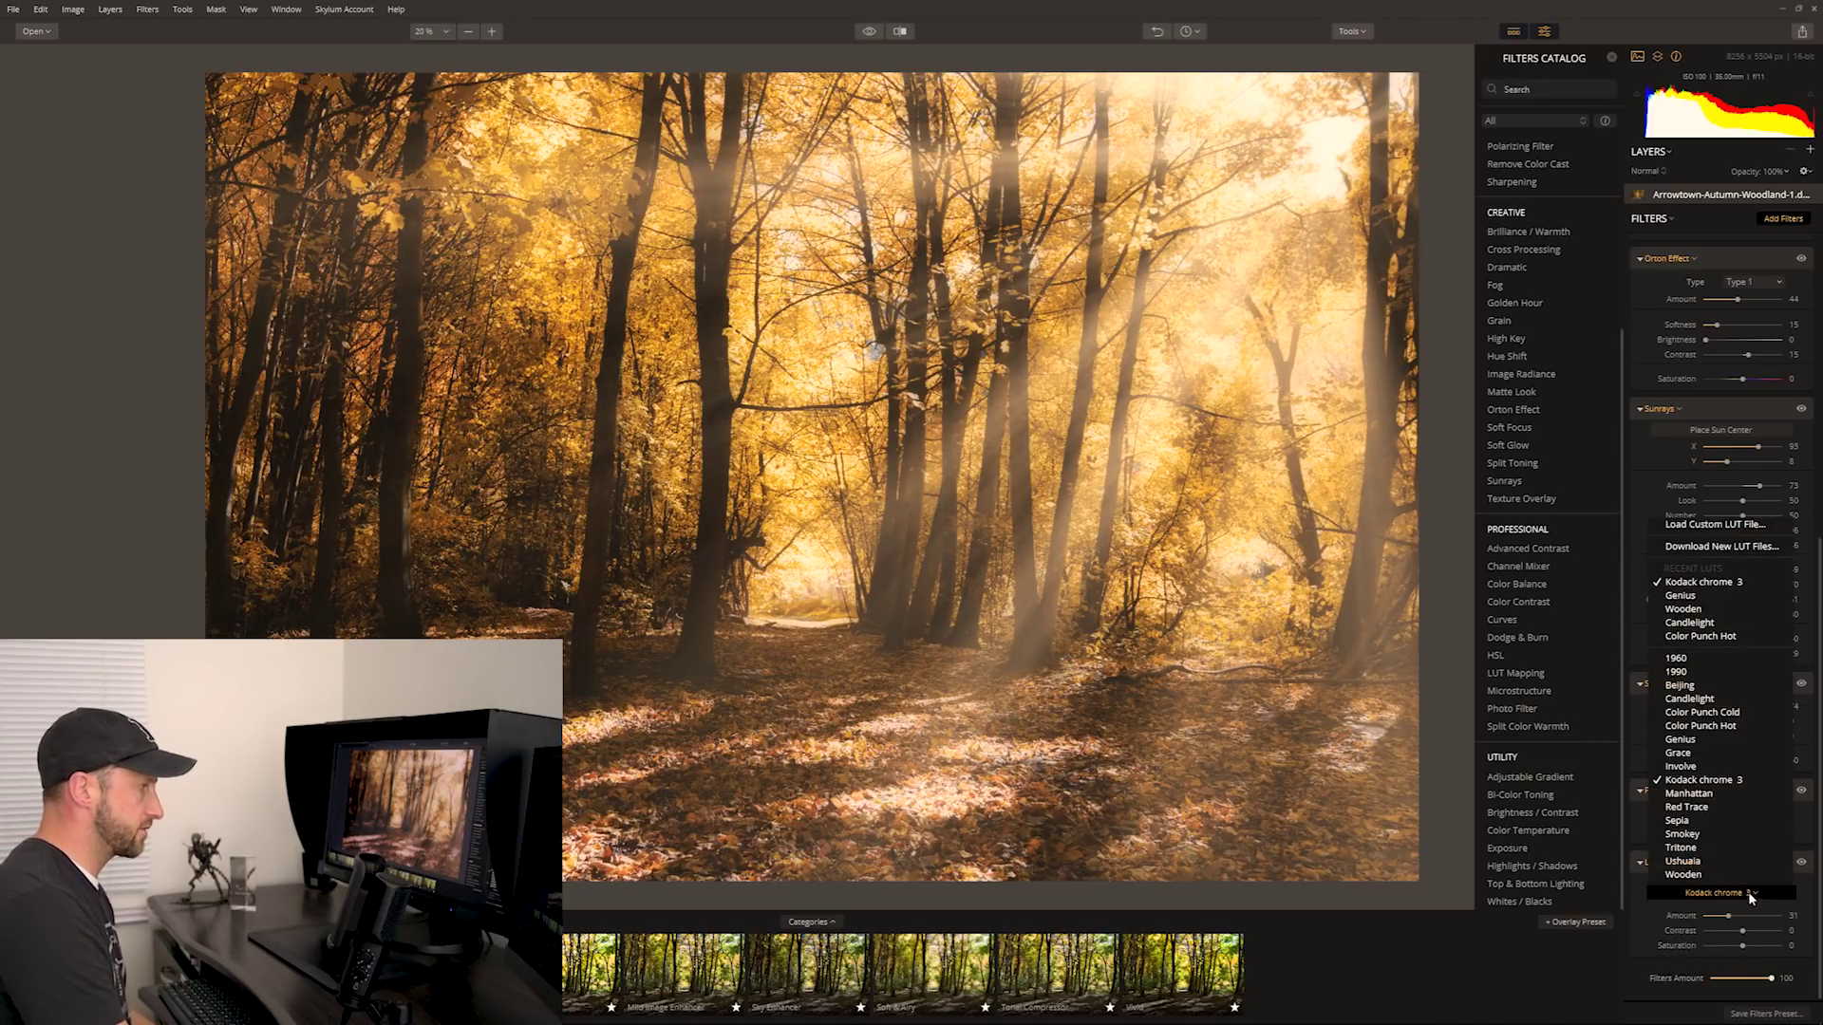
left_click(1740, 610)
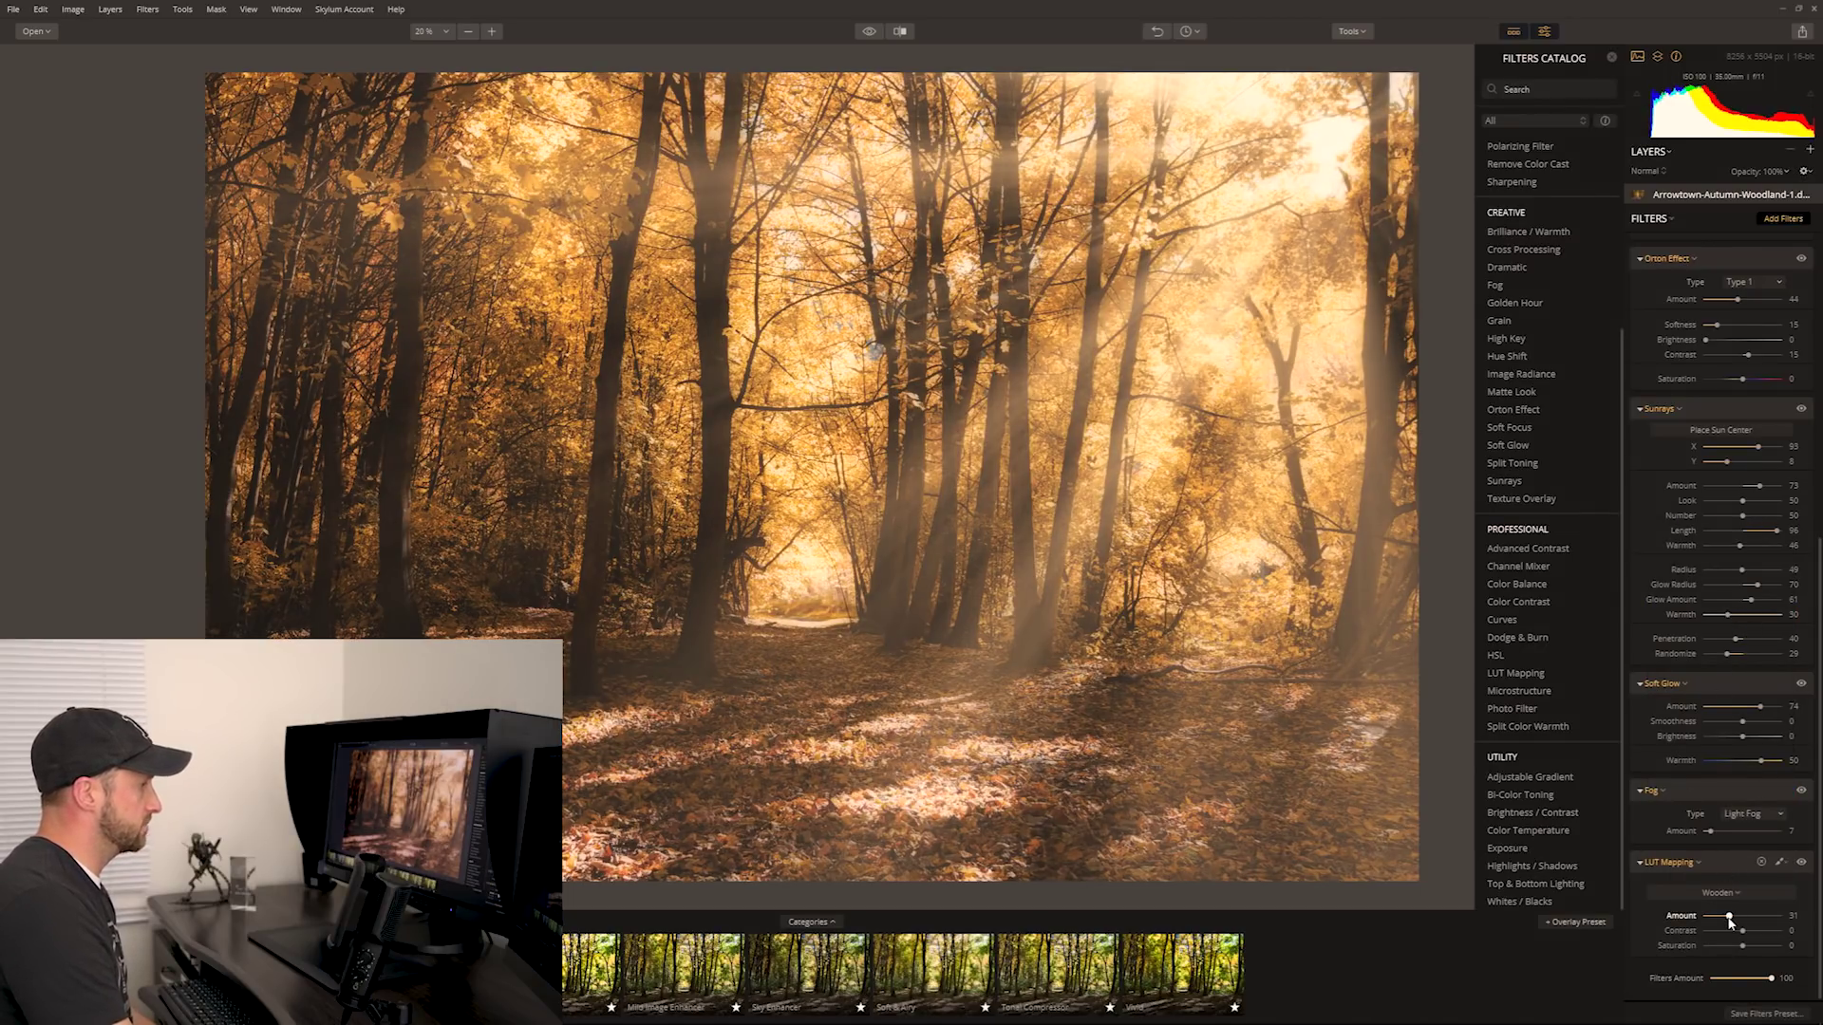
left_click_drag(1729, 921, 1744, 923)
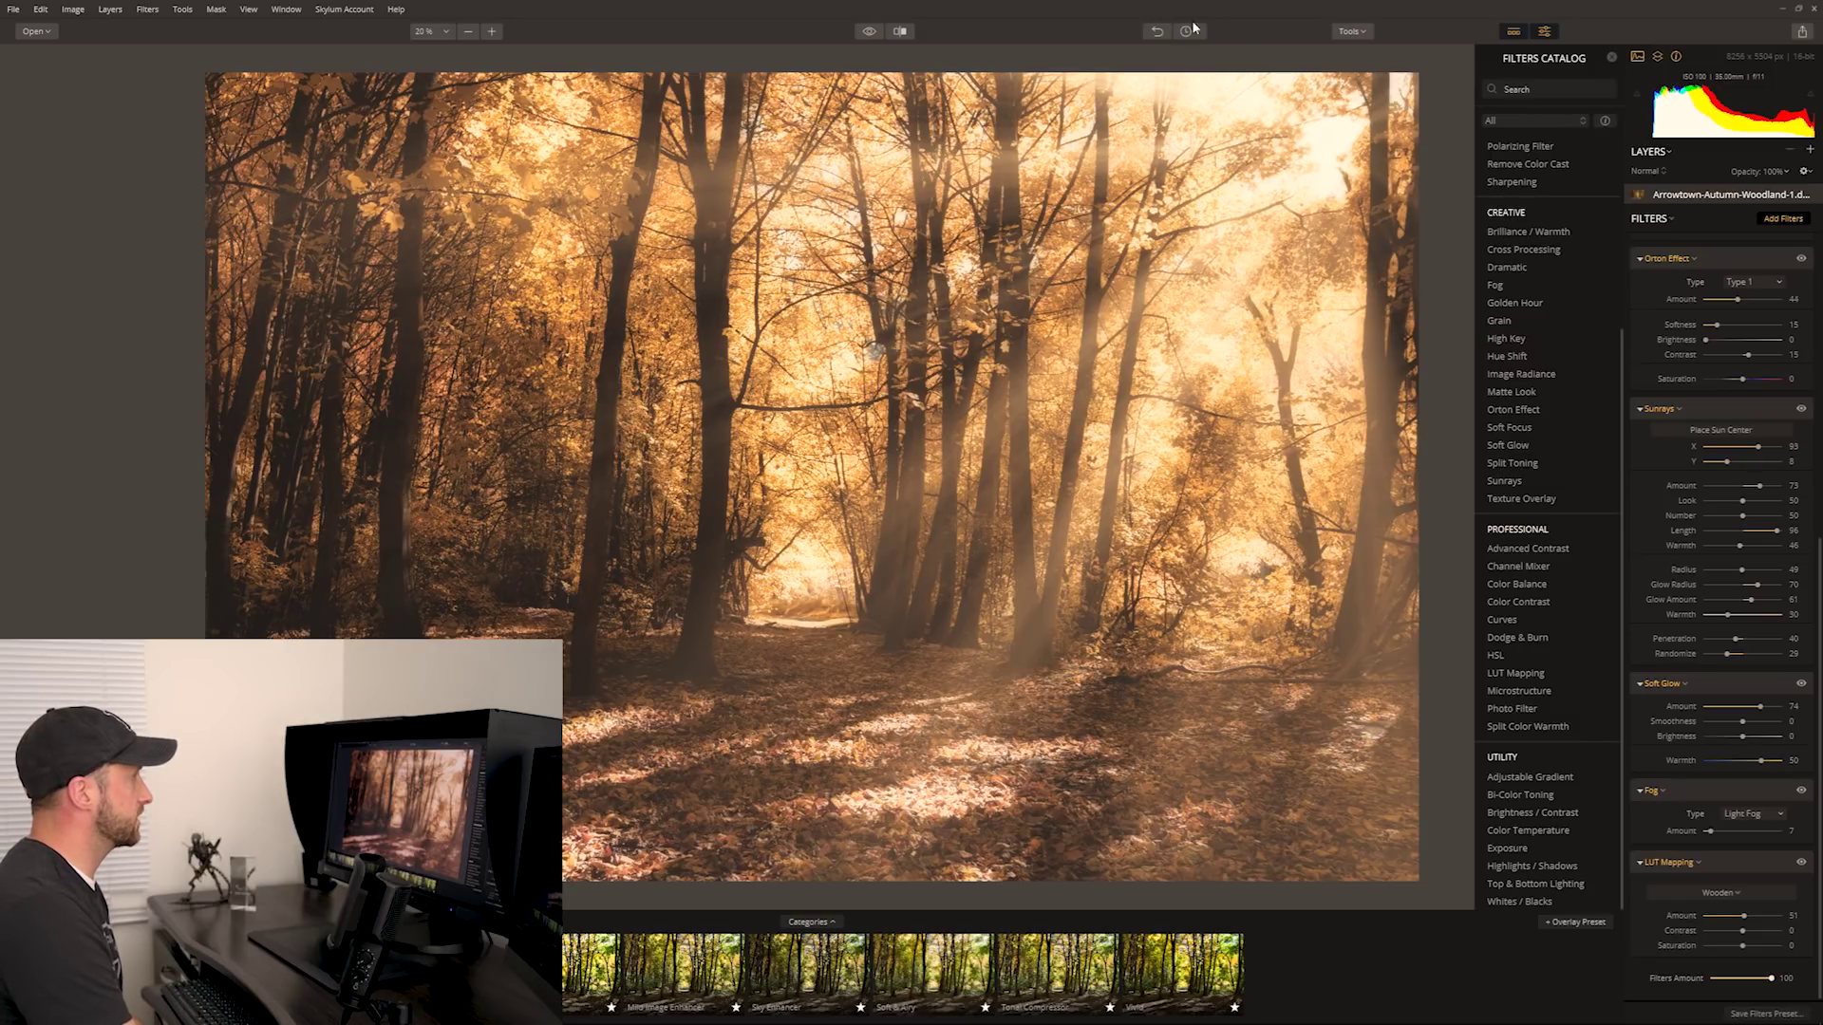
left_click(1353, 32)
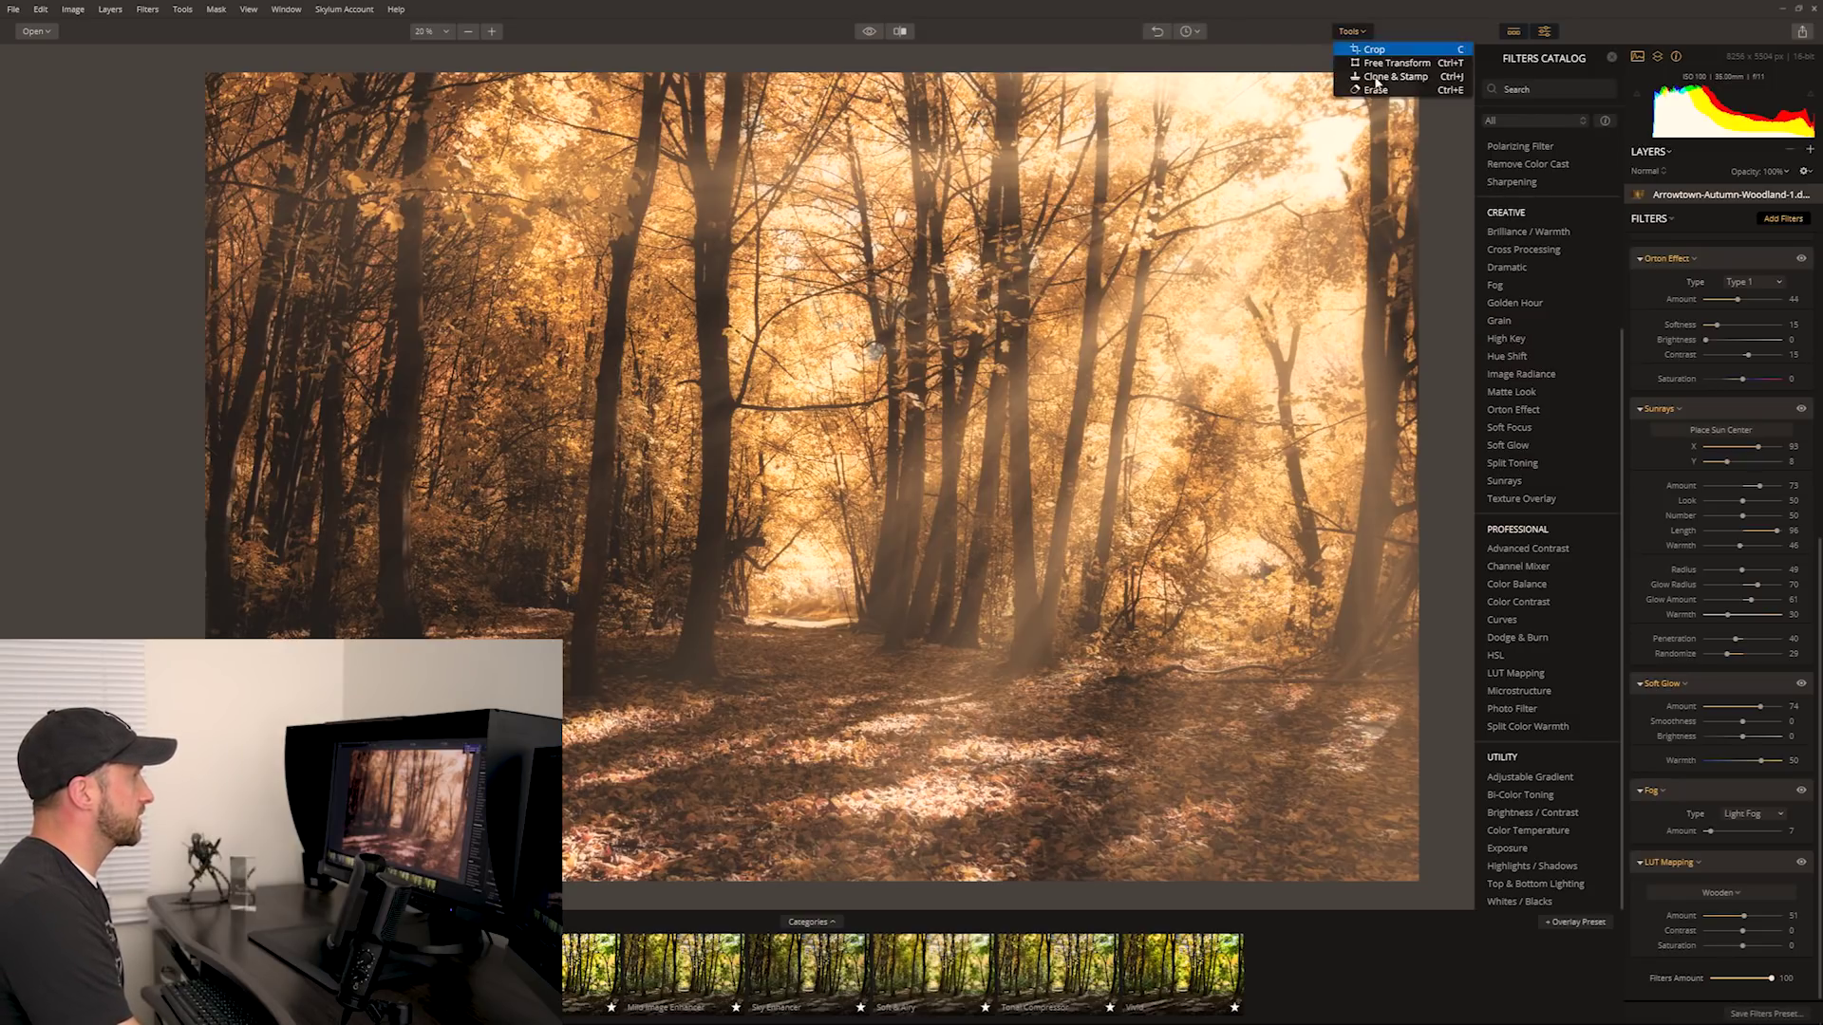
Crop the photo with a -2.06° rotation, adjust and reposition the frame, and apply it.
left_click(1408, 53)
left_click_drag(1629, 167, 1657, 136)
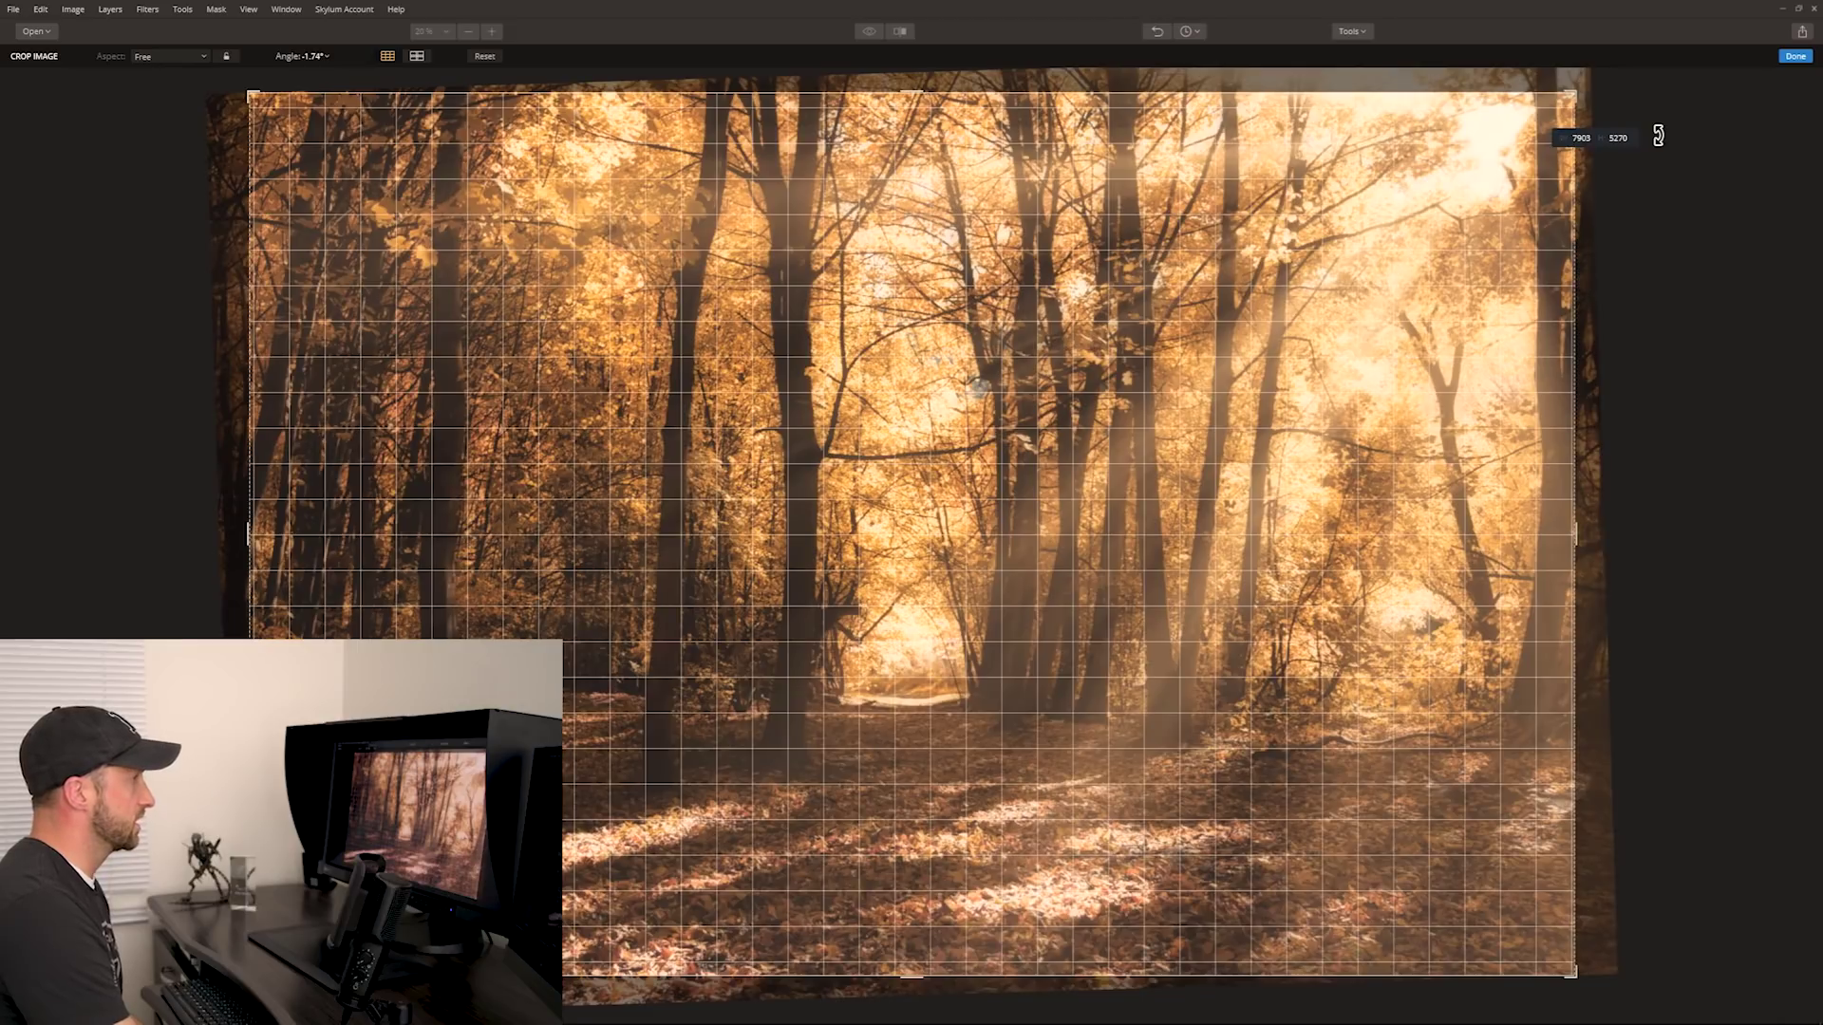
left_click_drag(1658, 136, 1663, 152)
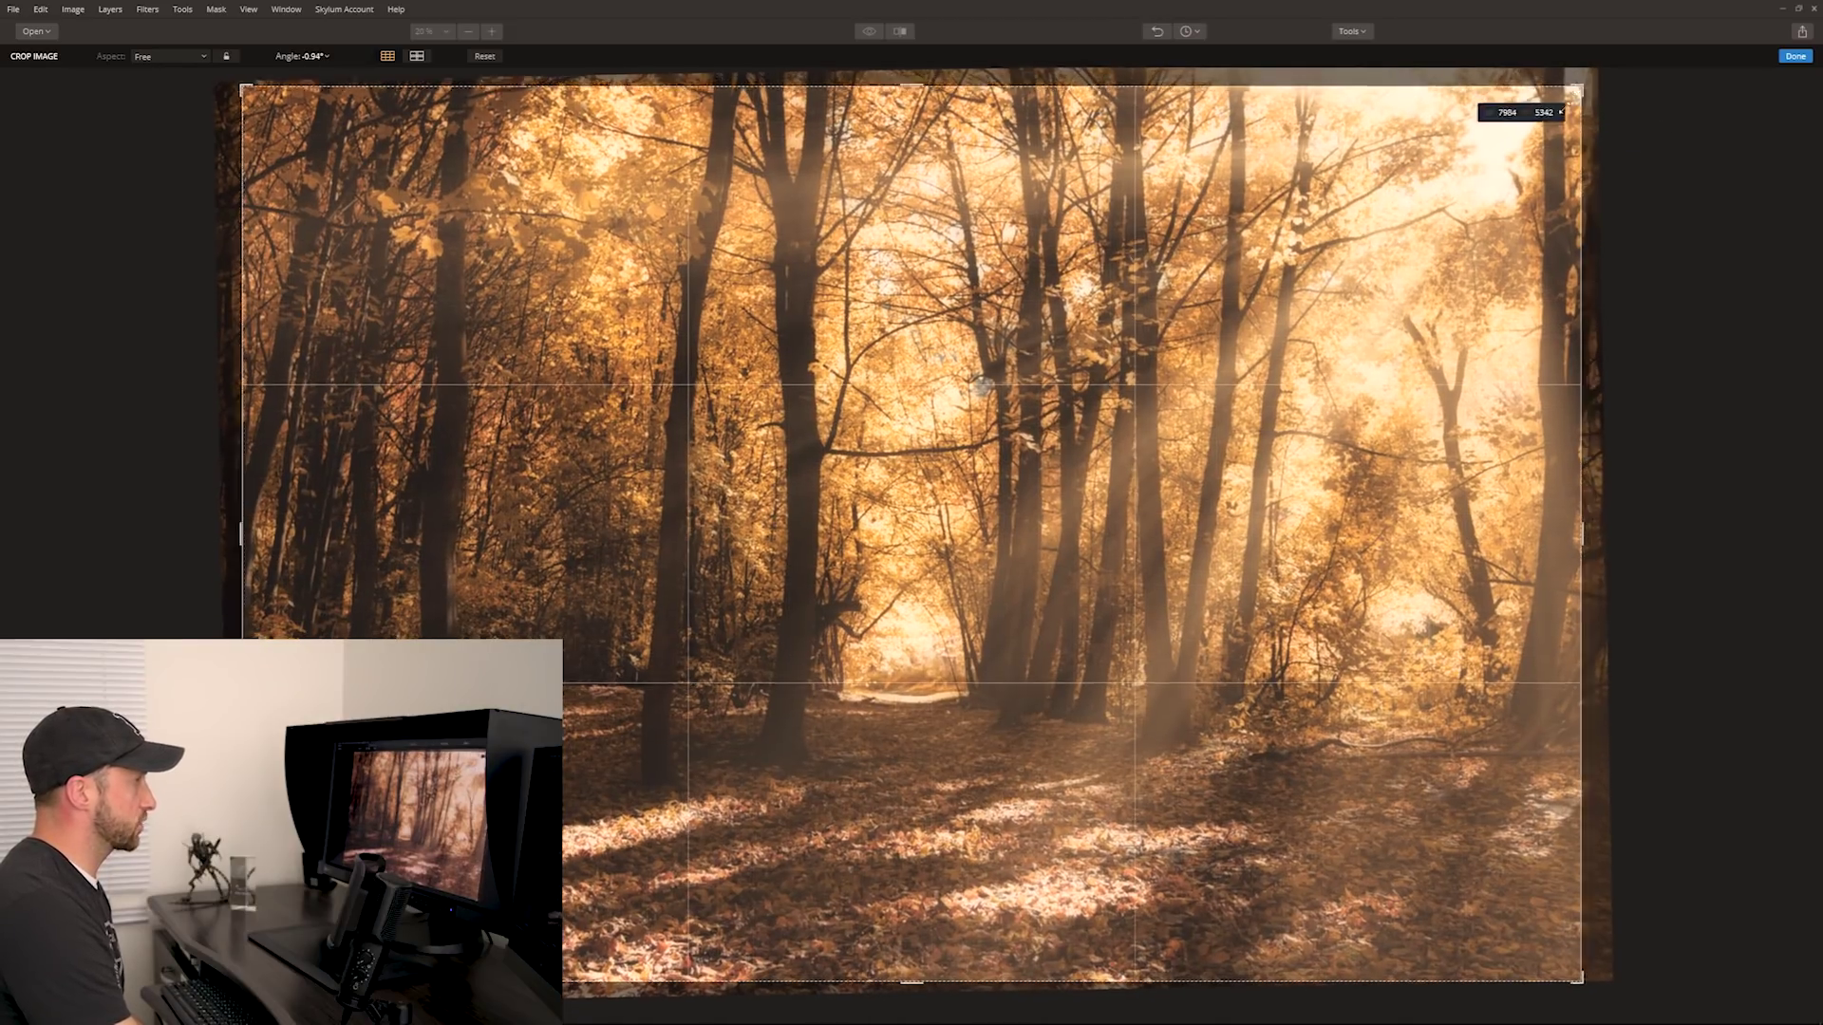
left_click_drag(1561, 112, 1571, 124)
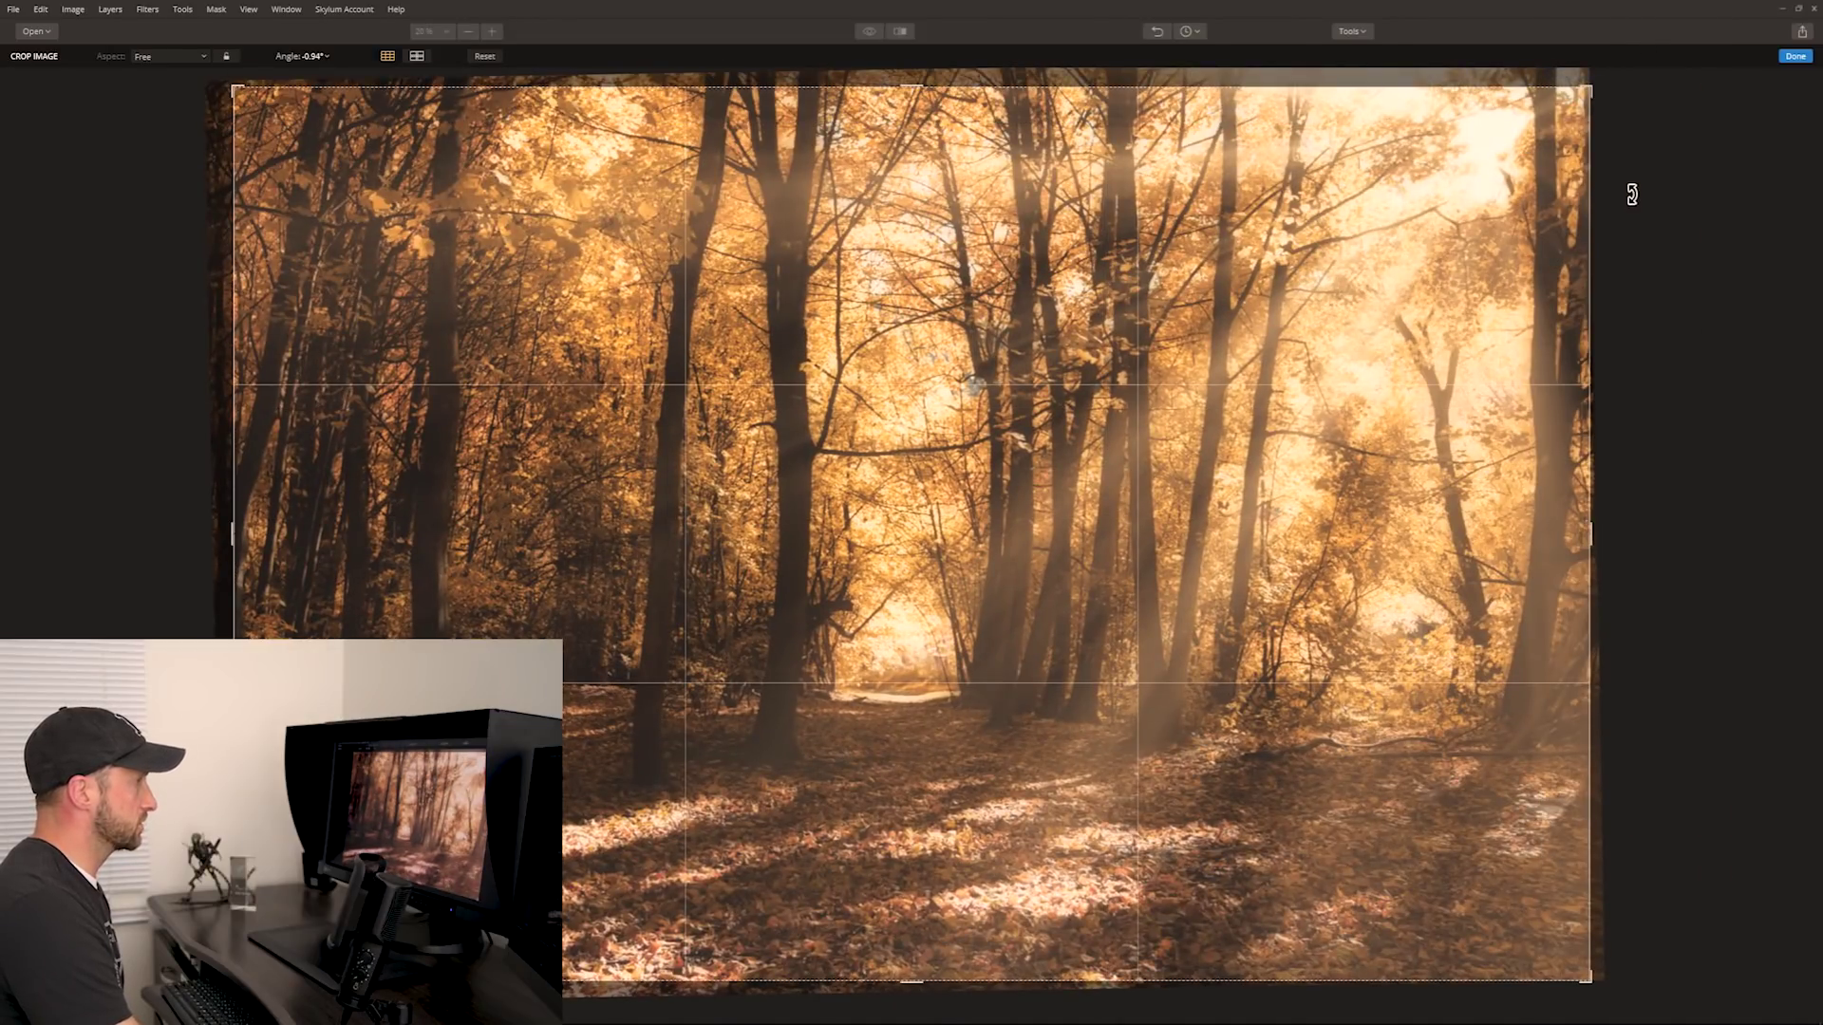
left_click_drag(1631, 194, 1647, 182)
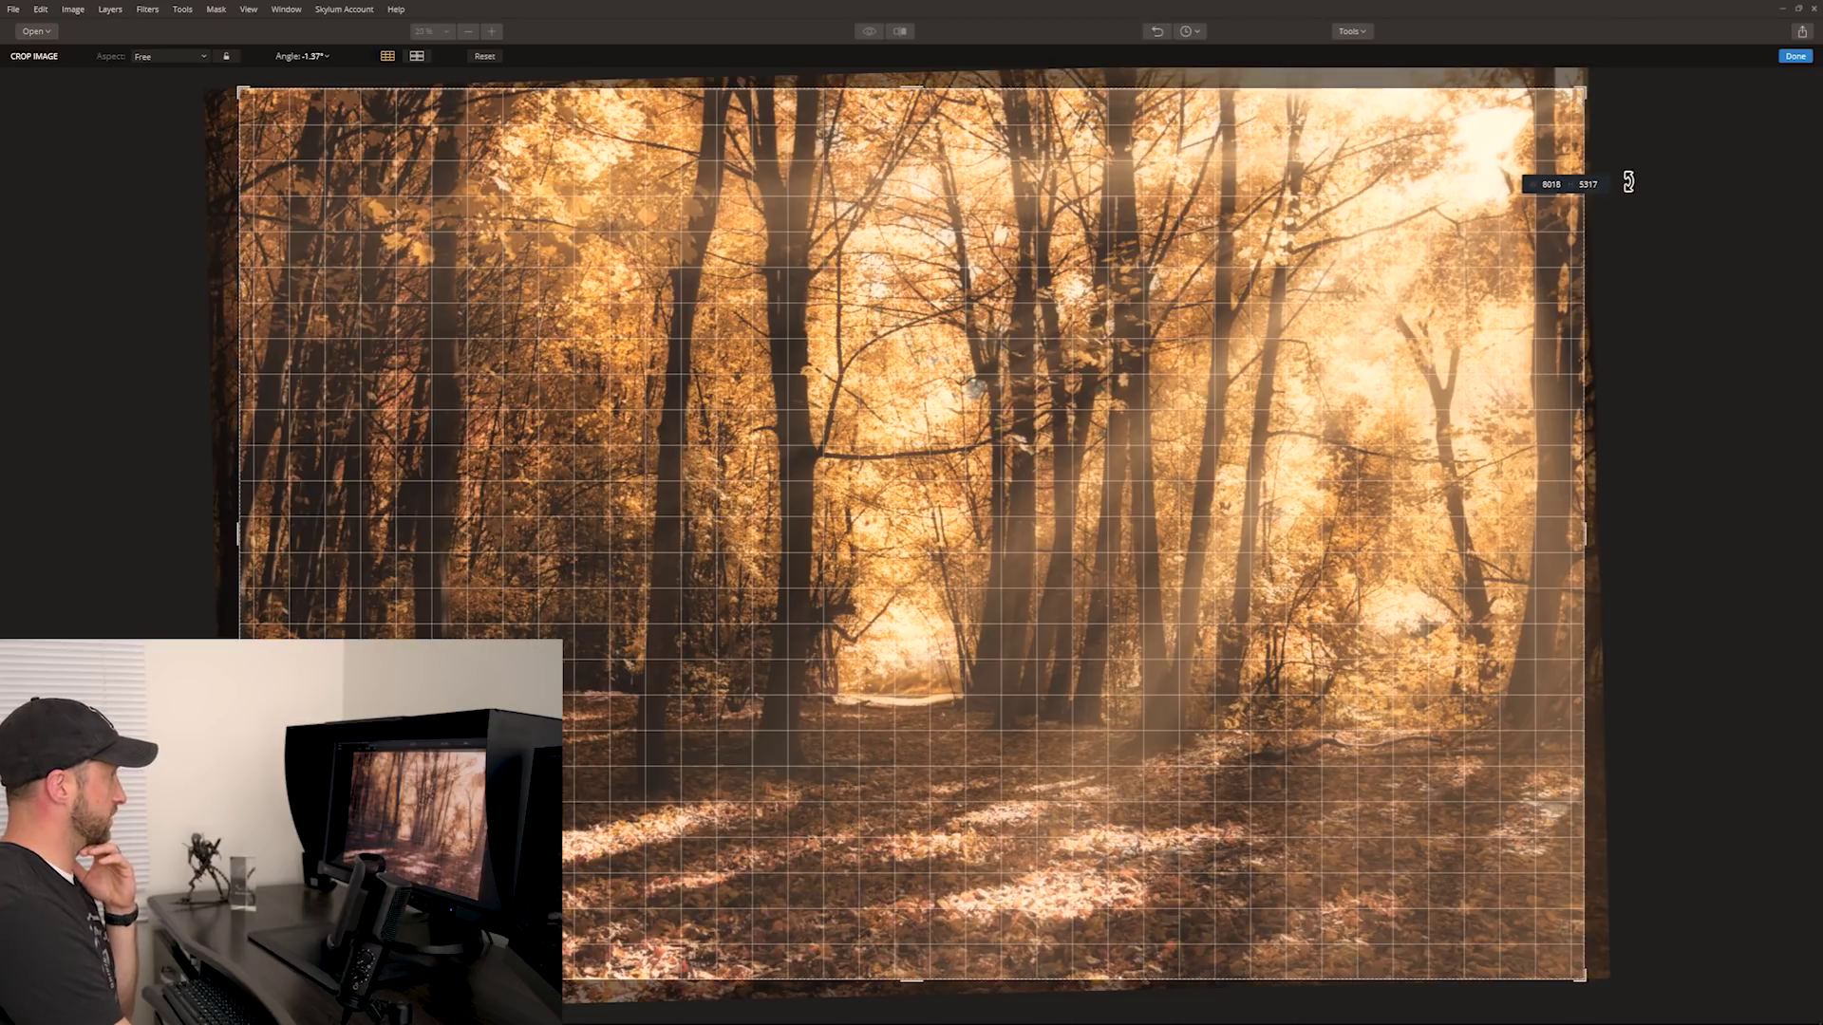
left_click_drag(1629, 180, 1625, 177)
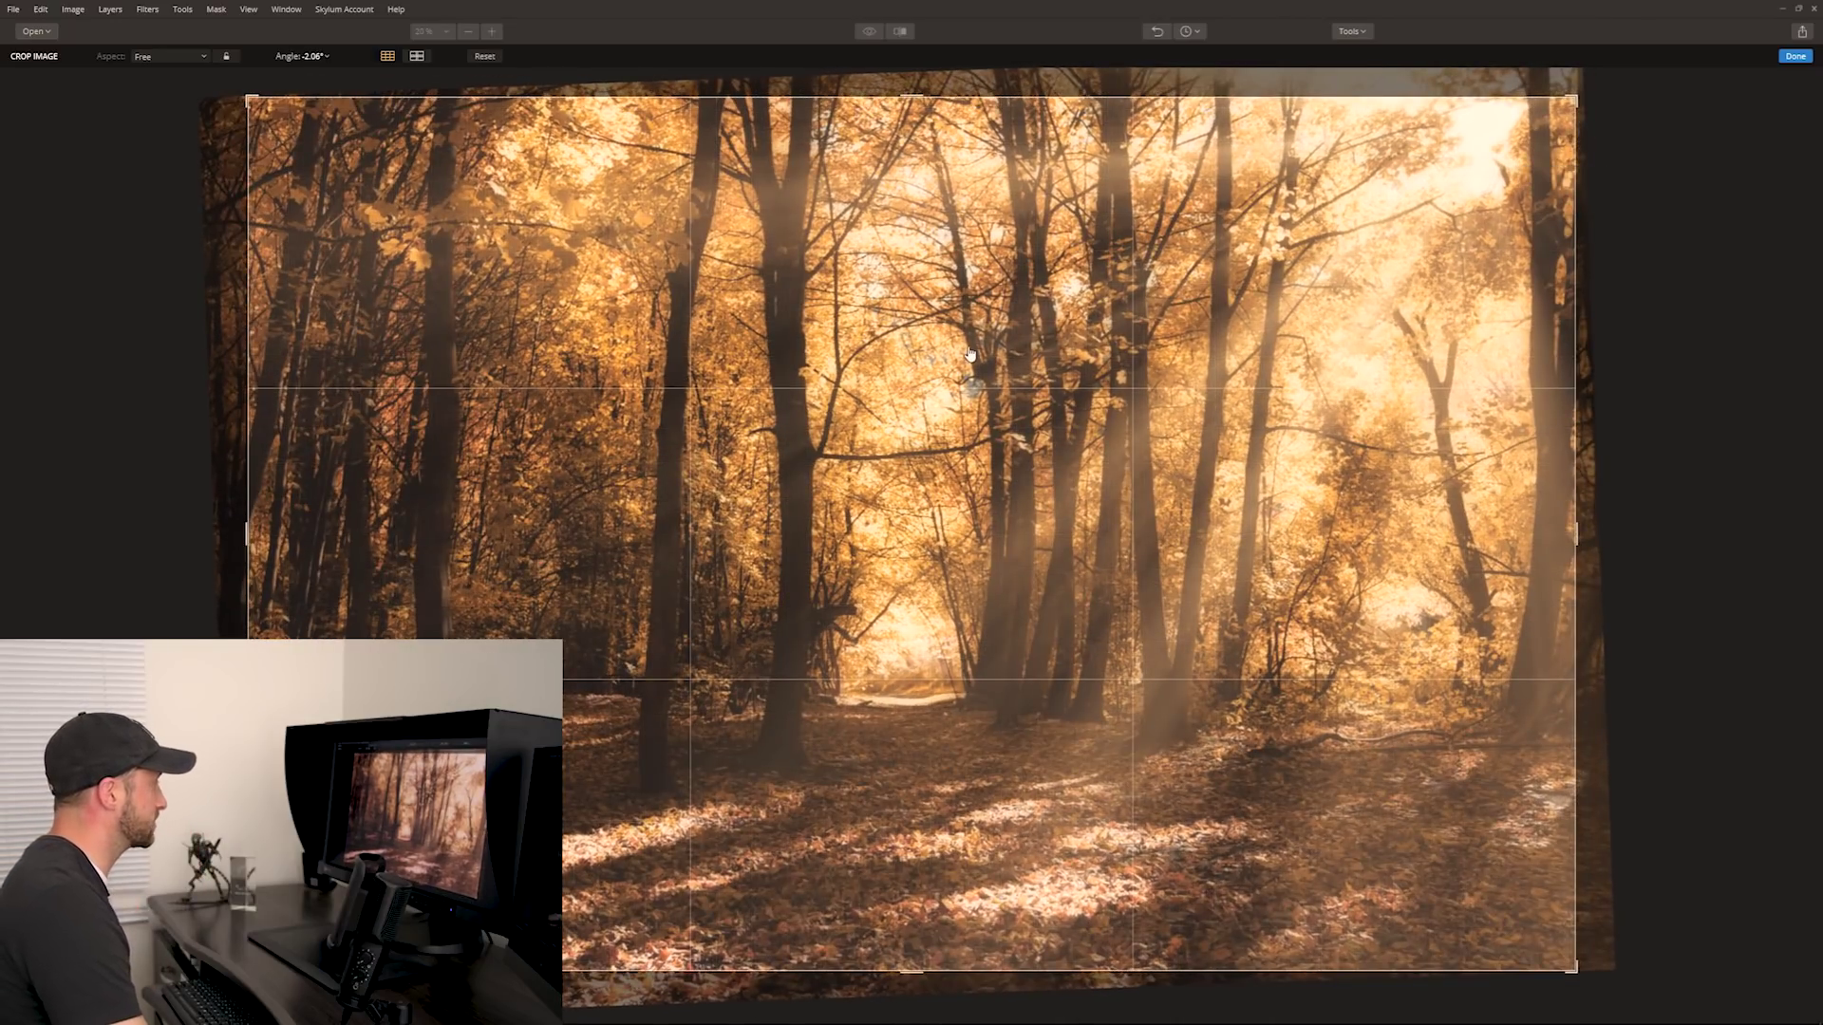
left_click_drag(1155, 425, 1166, 448)
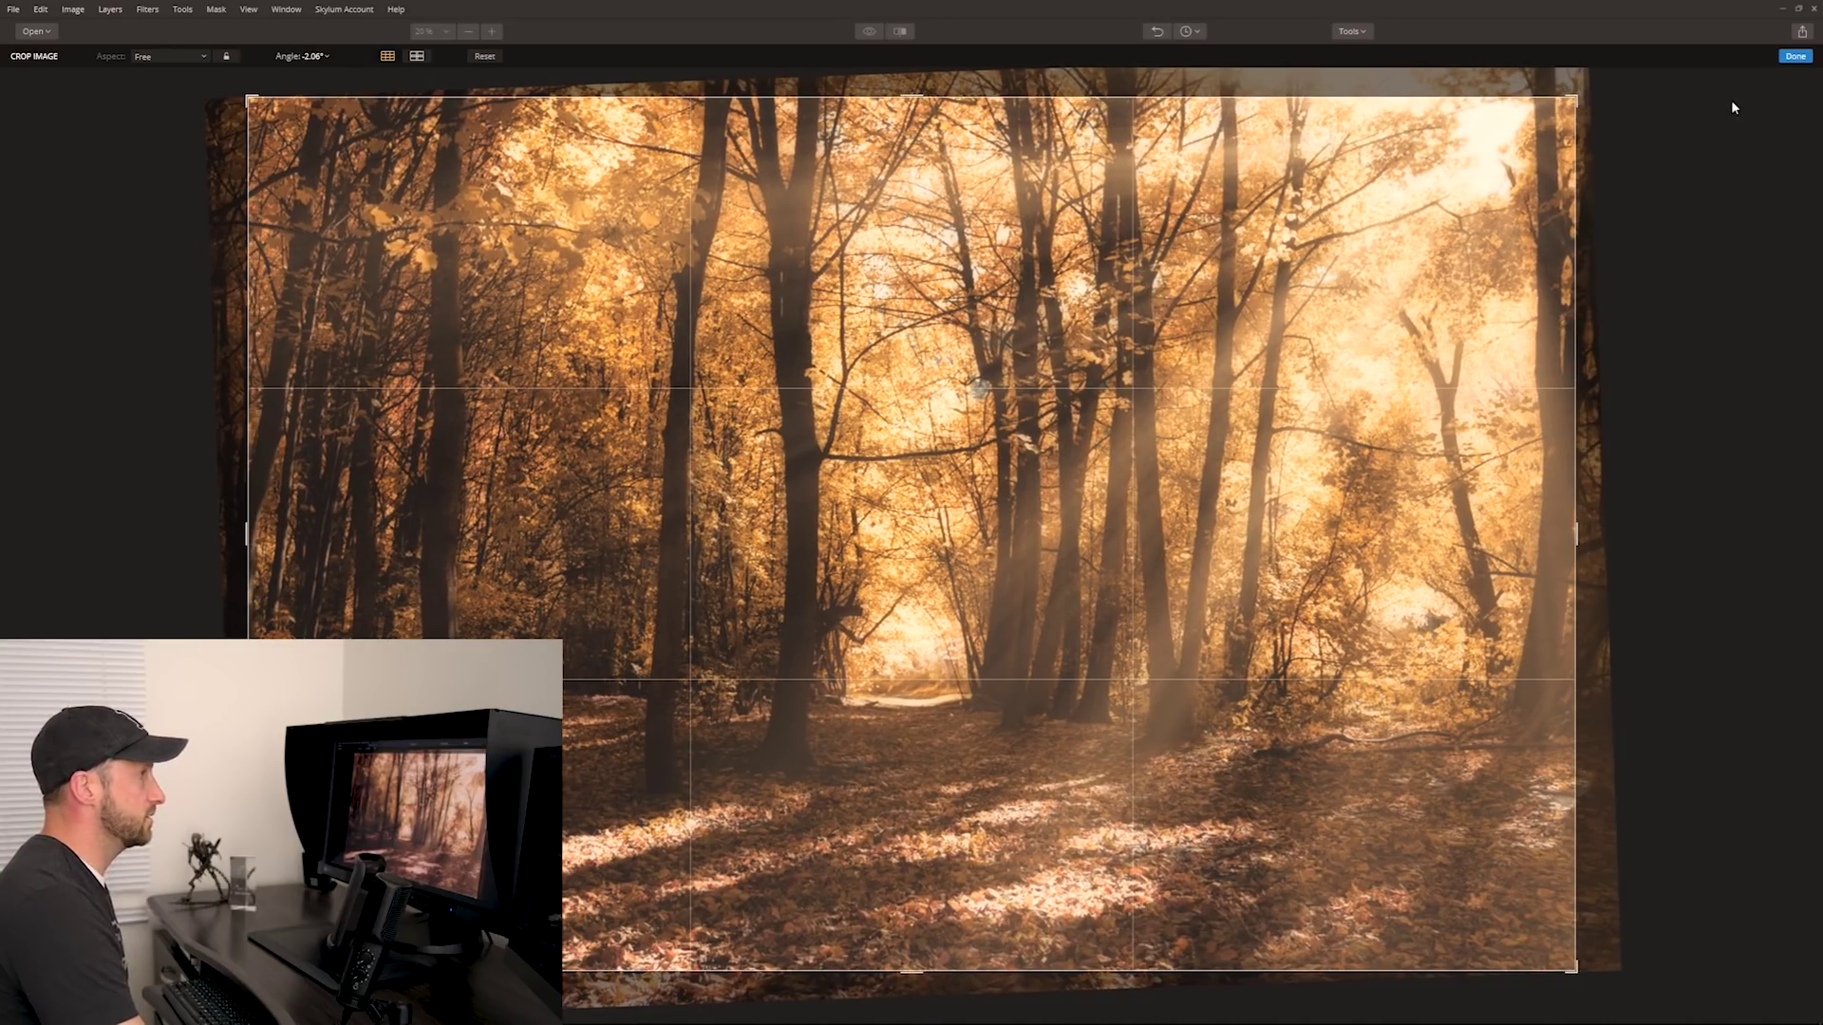
left_click(1801, 59)
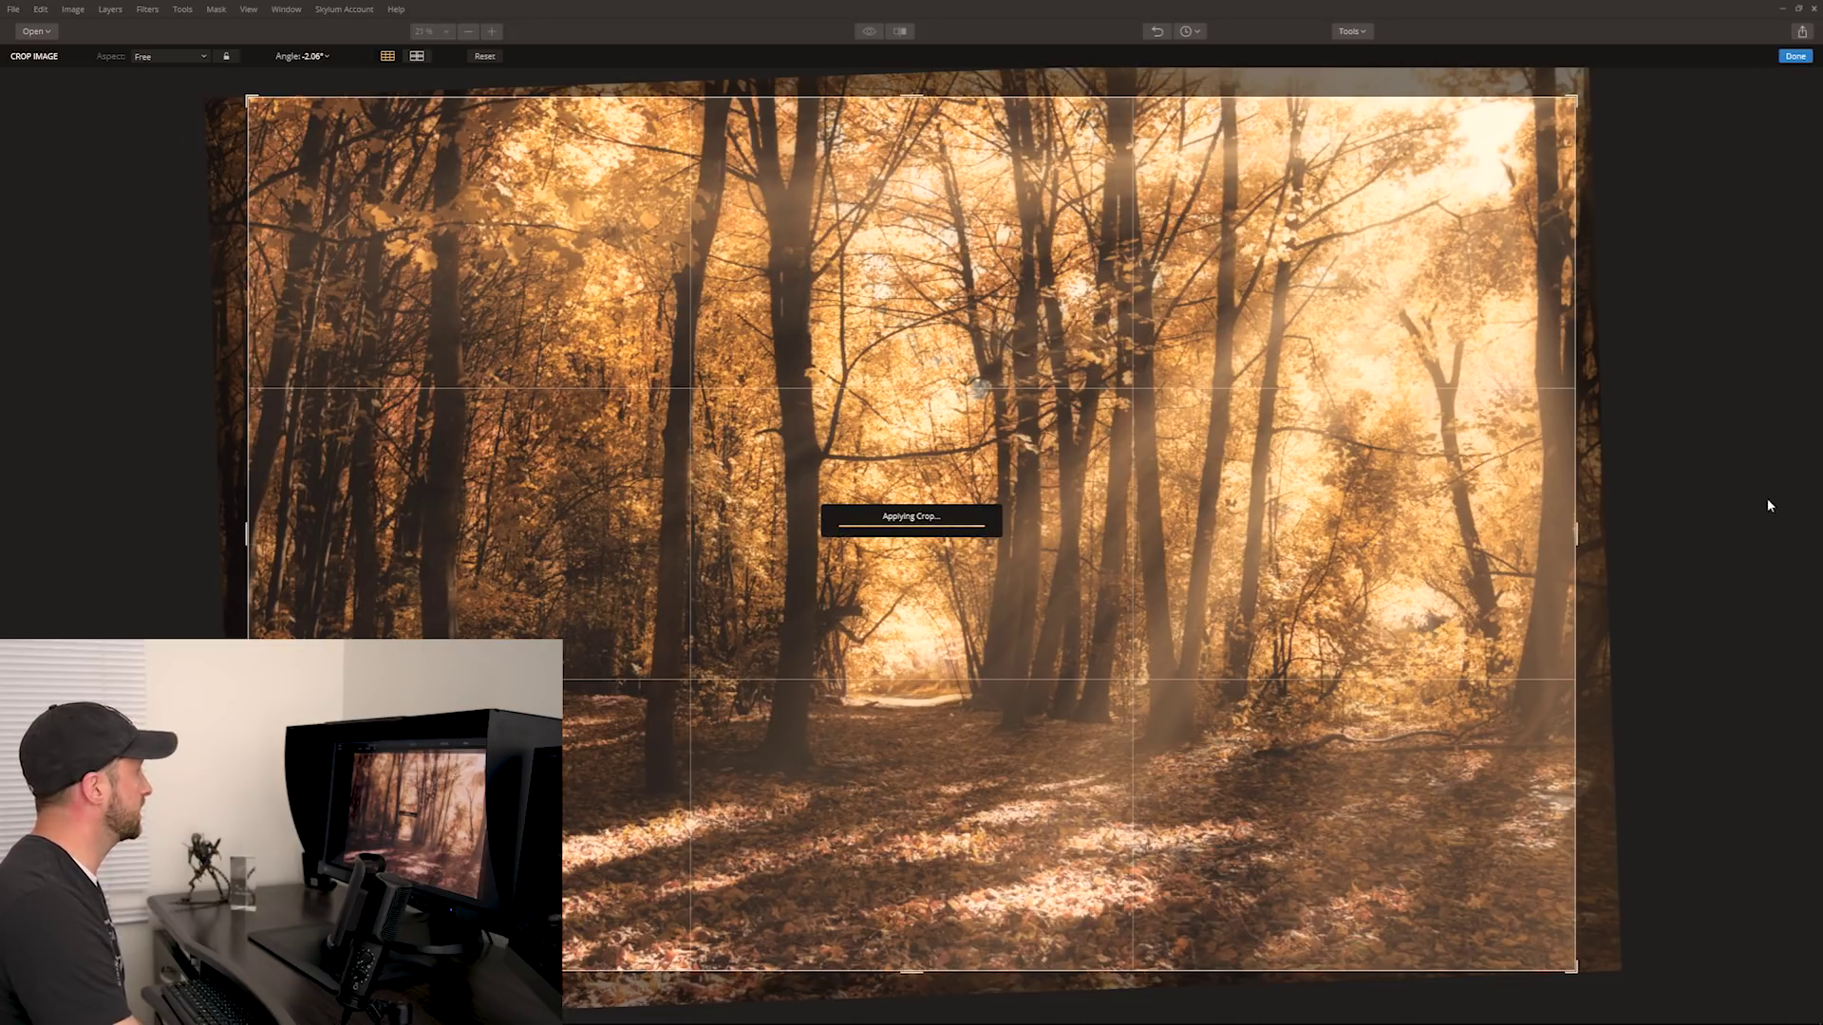